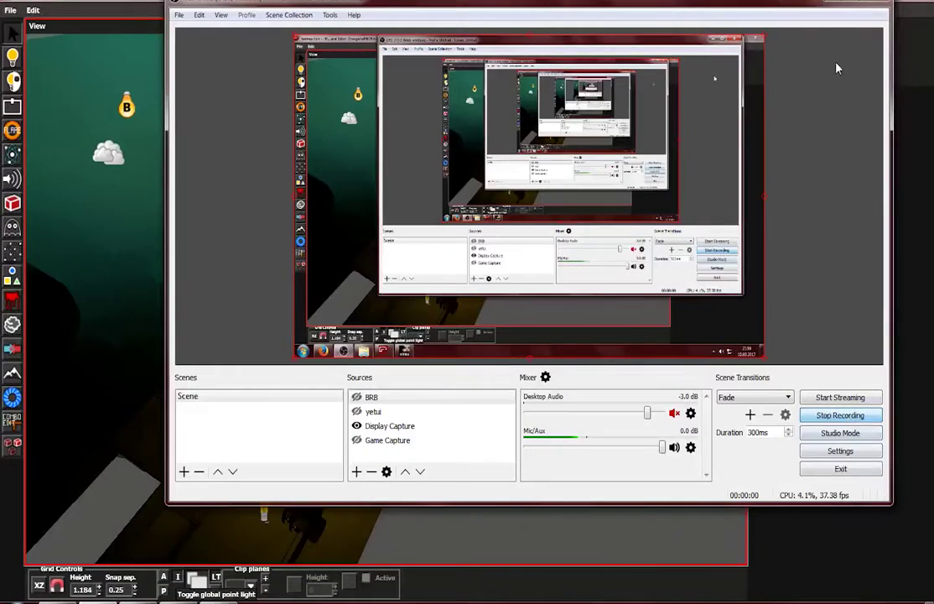
# - Switch to the running SOMA debug game and walk through the lab to examine the room as it plays
pyautogui.click(825, 3)
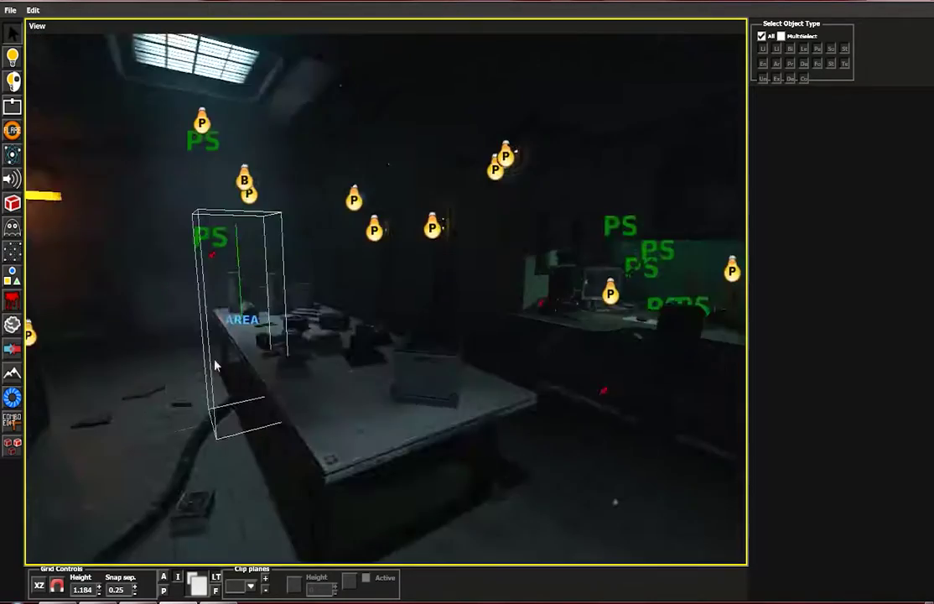
pyautogui.moveTo(214, 360); pyautogui.dragTo(386, 349, button='middle')
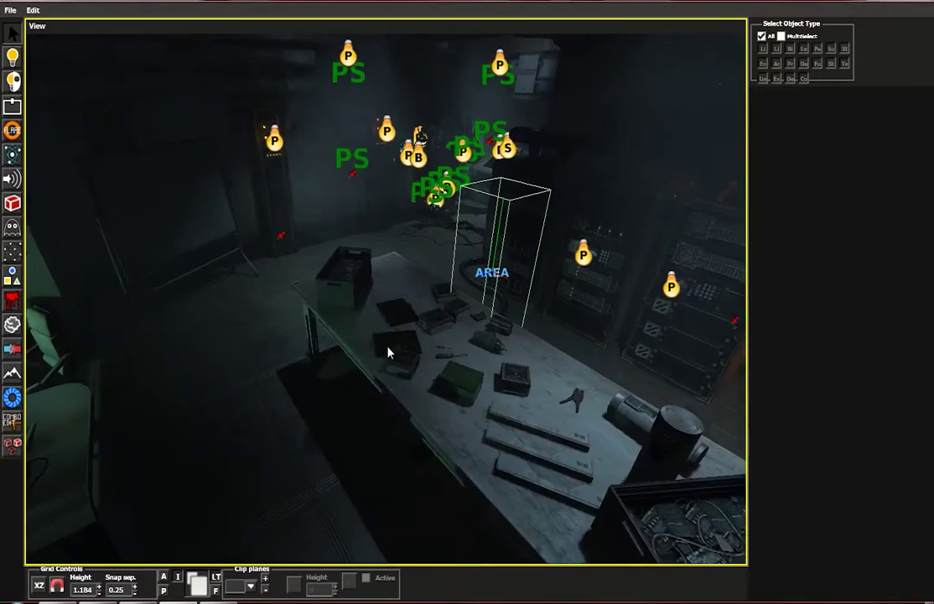
pyautogui.click(219, 602)
pyautogui.press('Escape')
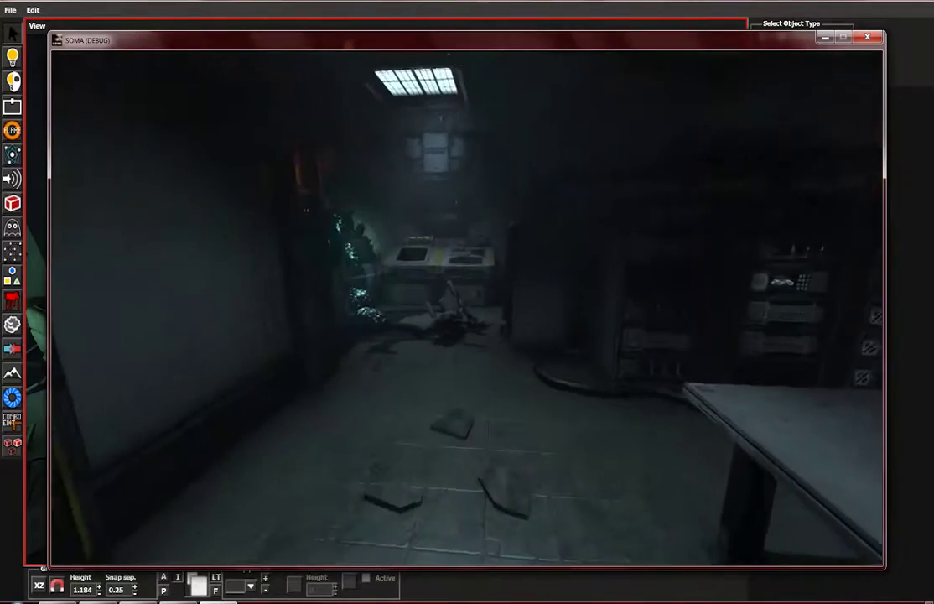
pyautogui.press('w')
pyautogui.press('w')
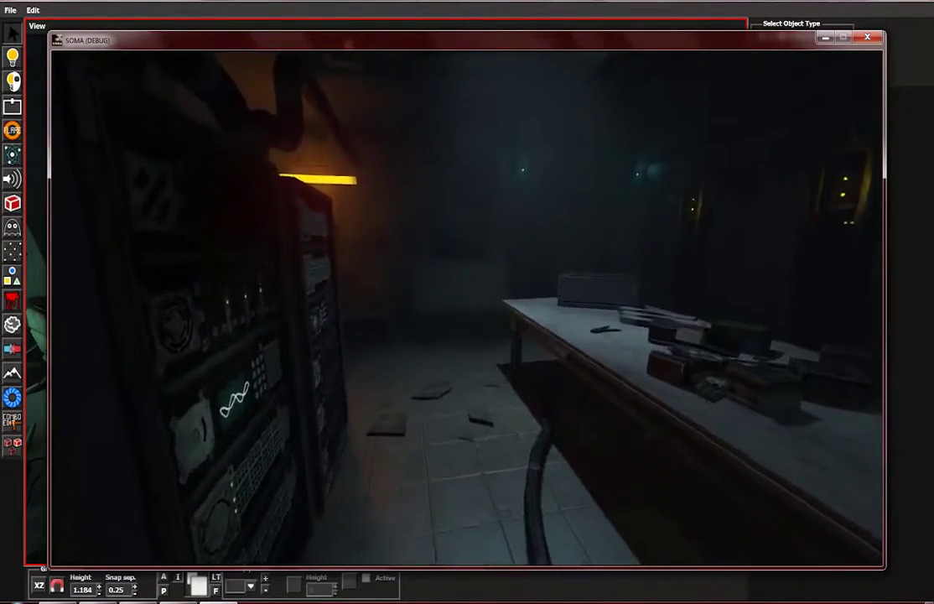
pyautogui.press('w')
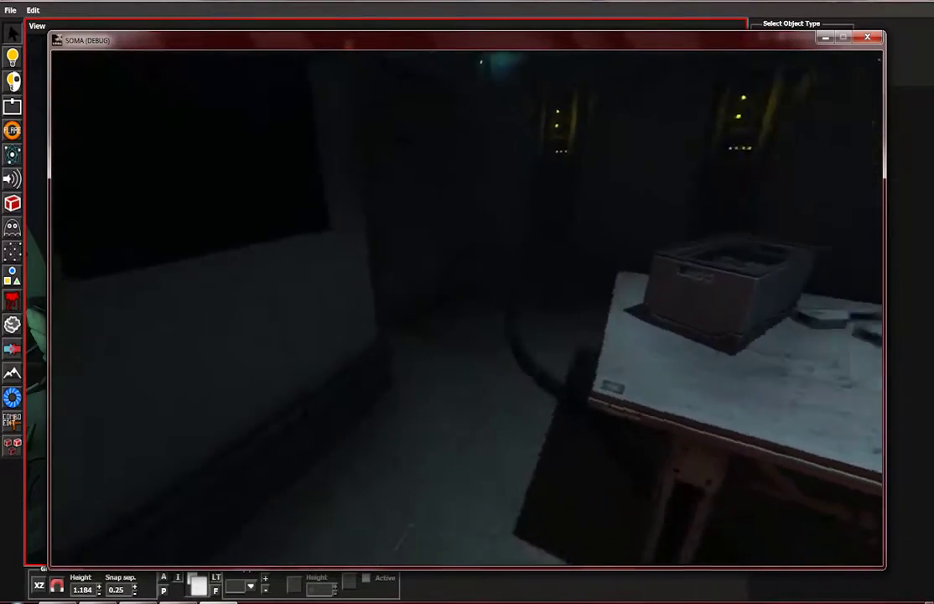
pyautogui.press('w')
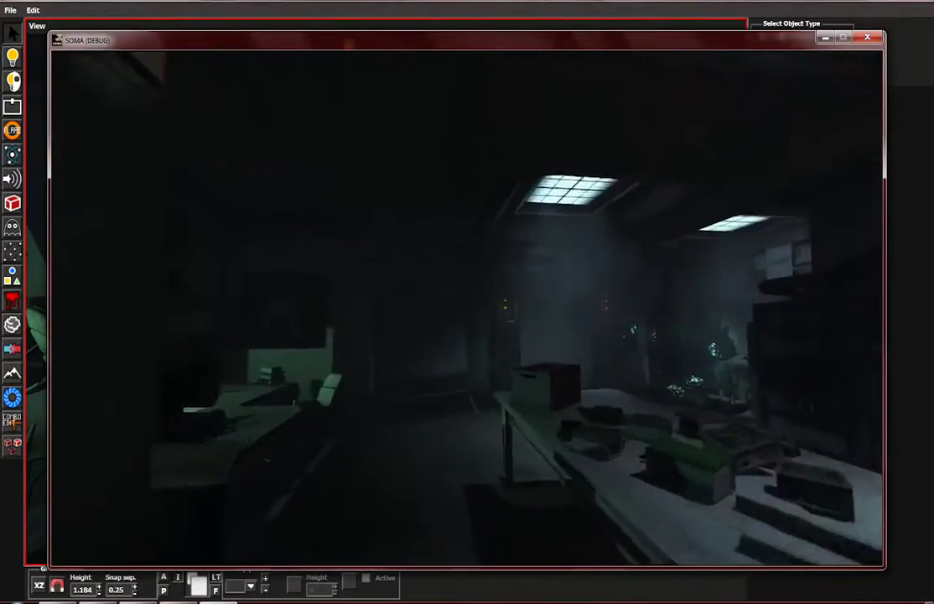
pyautogui.press('w')
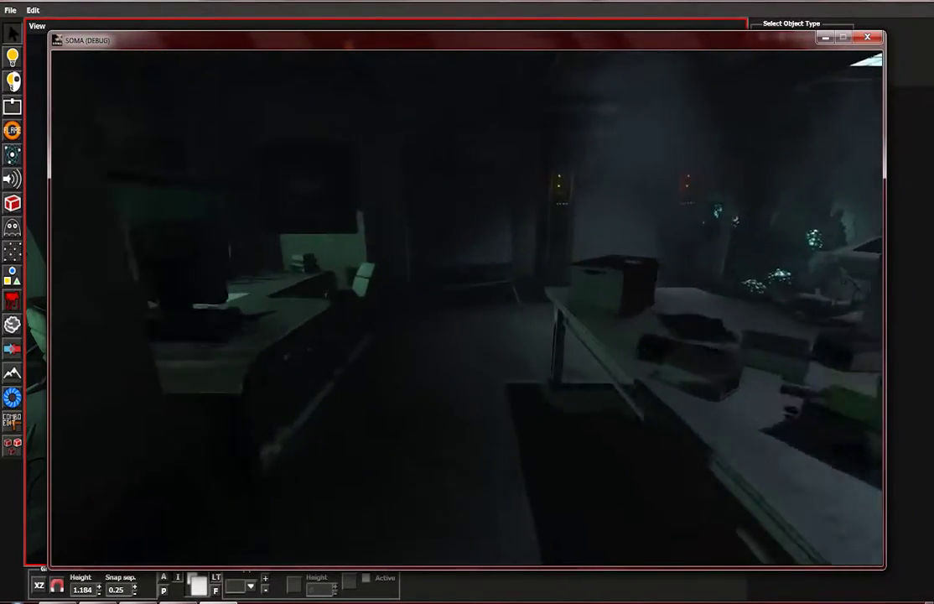
pyautogui.press('Escape')
pyautogui.hotkey('alt', 'Tab')
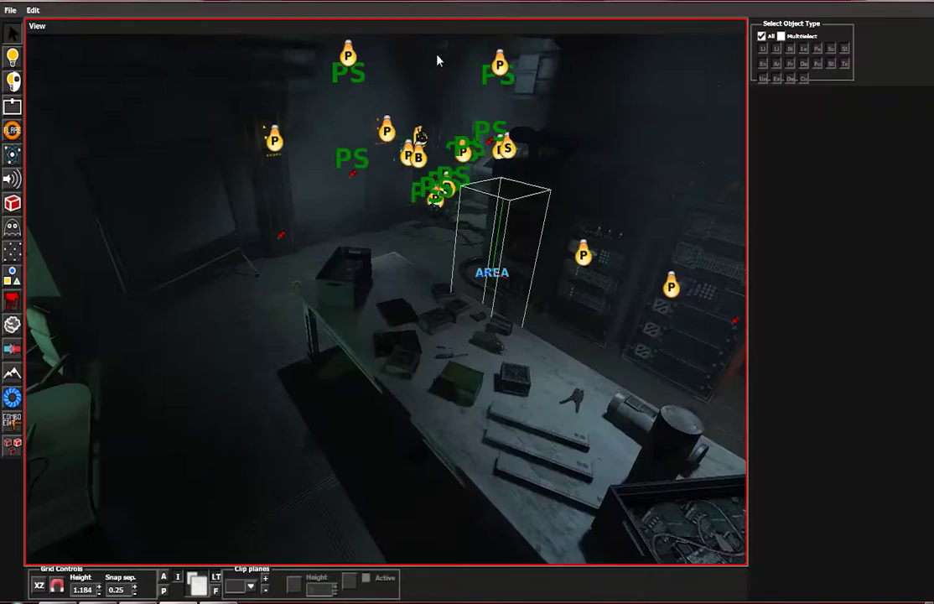
# - Inspect the floor area beside the lab worktable, selecting its dirt decal and the surrounding static objects
pyautogui.scroll(-10, 335, 386)
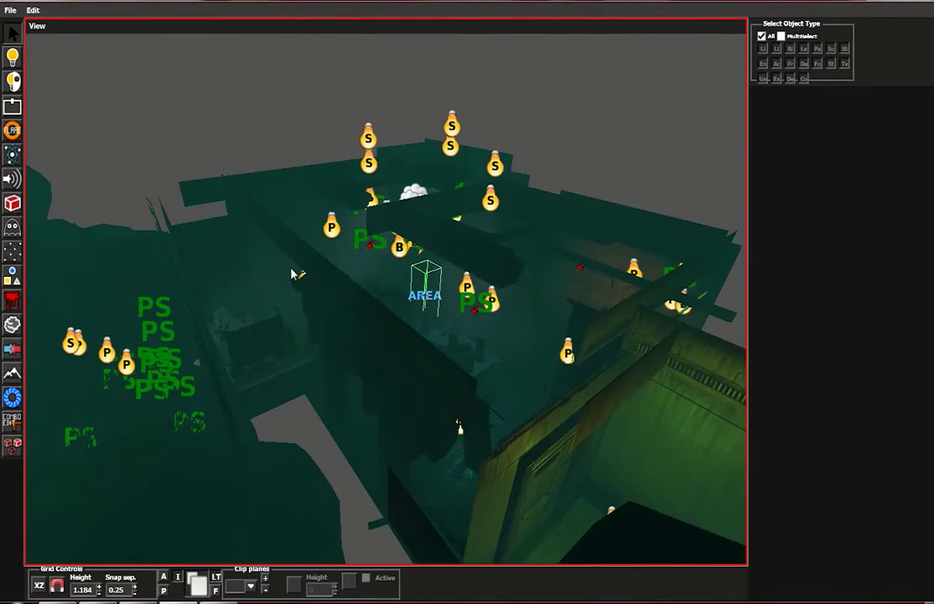
pyautogui.scroll(4, 292, 273)
pyautogui.scroll(4, 291, 272)
pyautogui.click(246, 427)
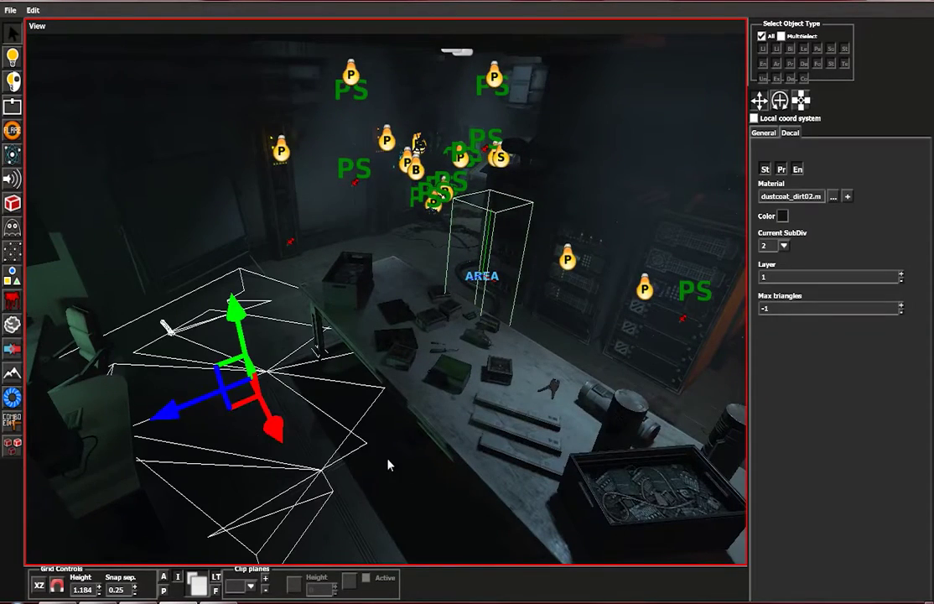
pyautogui.click(367, 518)
pyautogui.press('f')
pyautogui.scroll(-4, 382, 357)
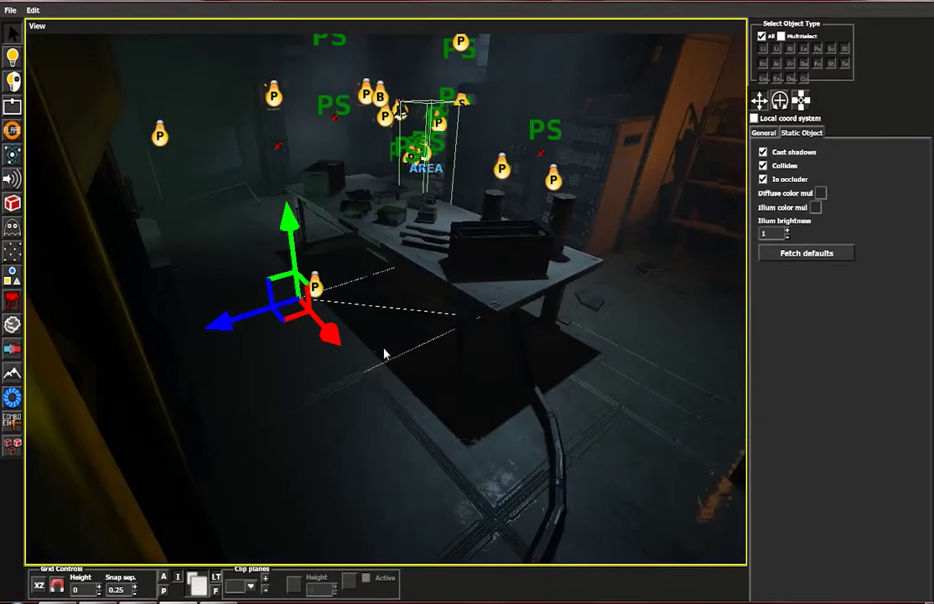
pyautogui.keyDown('alt'); pyautogui.moveTo(384, 348); pyautogui.dragTo(334, 415); pyautogui.keyUp('alt')
pyautogui.click(274, 342)
pyautogui.click(357, 343)
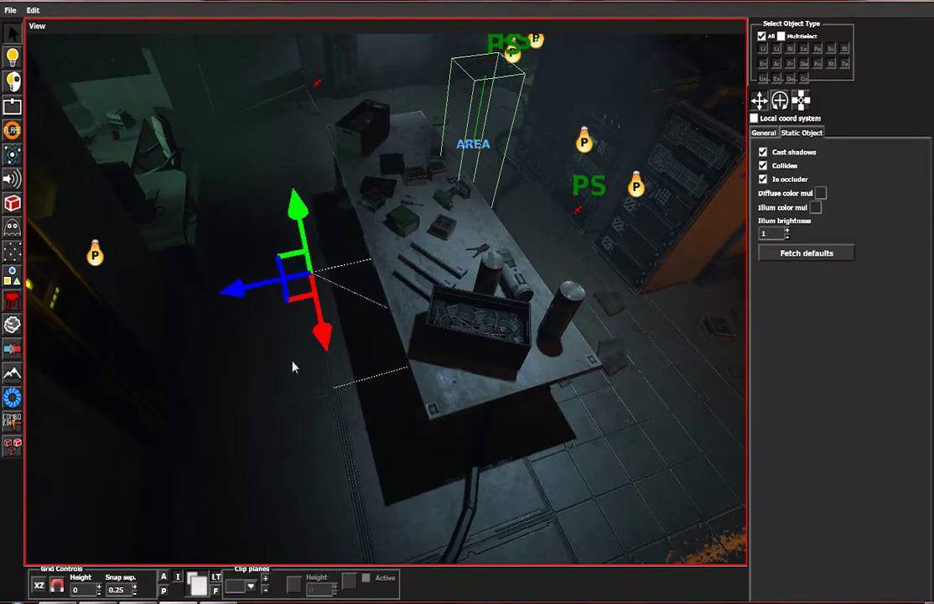
pyautogui.click(286, 387)
pyautogui.click(345, 471)
pyautogui.click(324, 281)
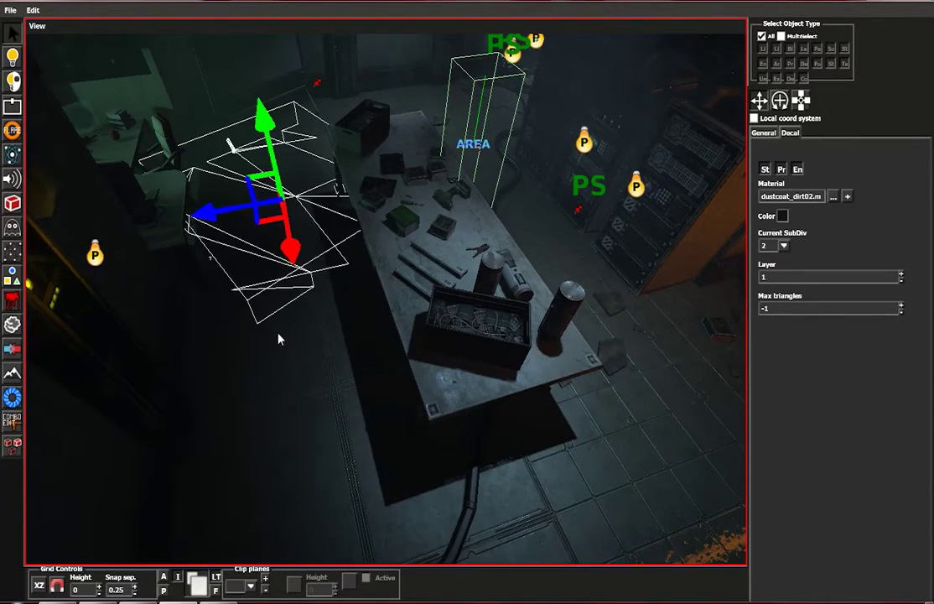
pyautogui.click(280, 338)
pyautogui.click(359, 337)
pyautogui.scroll(-3, 358, 335)
pyautogui.scroll(-5, 353, 313)
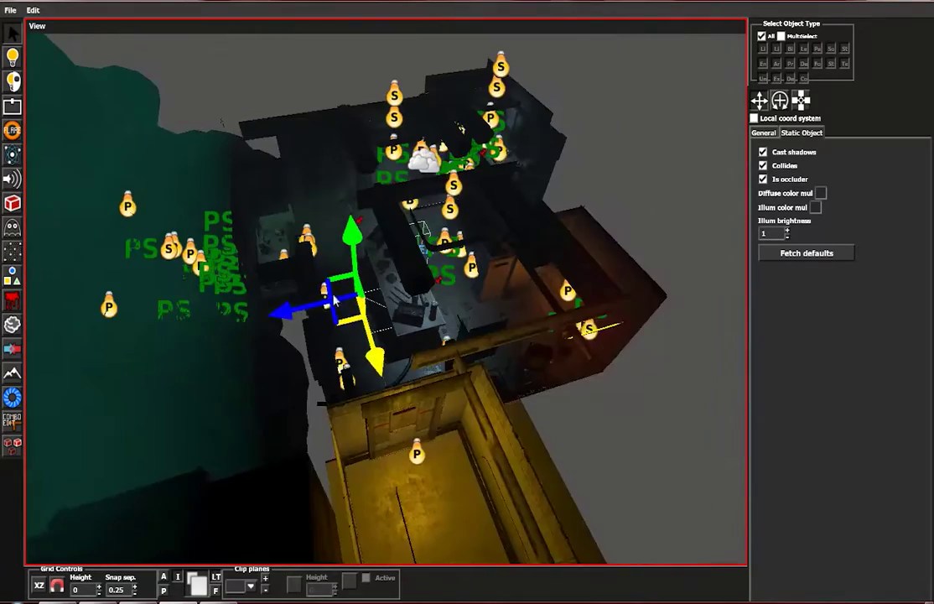
# - Examine the lab level from above and around the side office, checking the floor objects between desk and worktable
pyautogui.keyDown('alt'); pyautogui.moveTo(353, 312); pyautogui.dragTo(475, 304); pyautogui.keyUp('alt')
pyautogui.scroll(4, 475, 304)
pyautogui.keyDown('alt'); pyautogui.moveTo(233, 231); pyautogui.dragTo(187, 262); pyautogui.keyUp('alt')
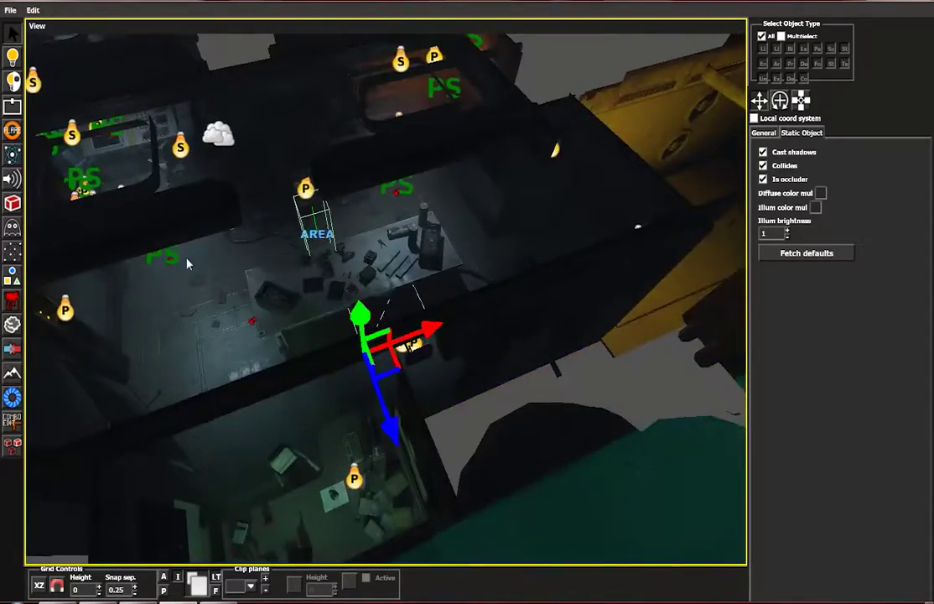
pyautogui.keyDown('alt'); pyautogui.moveTo(188, 262); pyautogui.dragTo(386, 306, button='middle'); pyautogui.keyUp('alt')
pyautogui.scroll(3, 479, 438)
pyautogui.keyDown('alt'); pyautogui.moveTo(479, 437); pyautogui.dragTo(240, 445); pyautogui.keyUp('alt')
pyautogui.scroll(3, 371, 369)
pyautogui.keyDown('alt'); pyautogui.moveTo(239, 444); pyautogui.dragTo(486, 225, button='middle'); pyautogui.keyUp('alt')
pyautogui.scroll(2, 536, 392)
pyautogui.scroll(1, 536, 392)
pyautogui.click(514, 372)
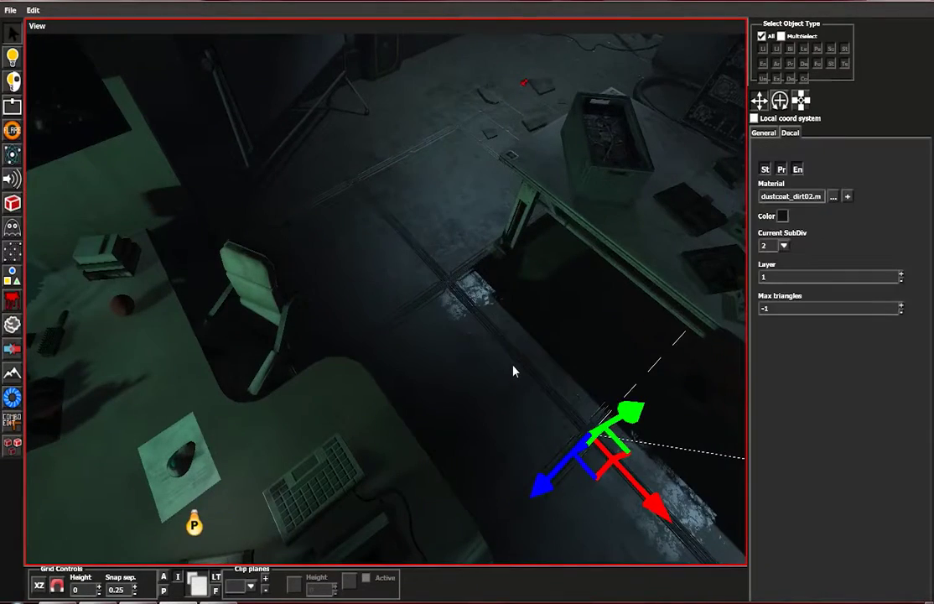
pyautogui.click(659, 469)
pyautogui.scroll(-3, 658, 469)
pyautogui.keyDown('alt'); pyautogui.moveTo(632, 417); pyautogui.dragTo(451, 421); pyautogui.keyUp('alt')
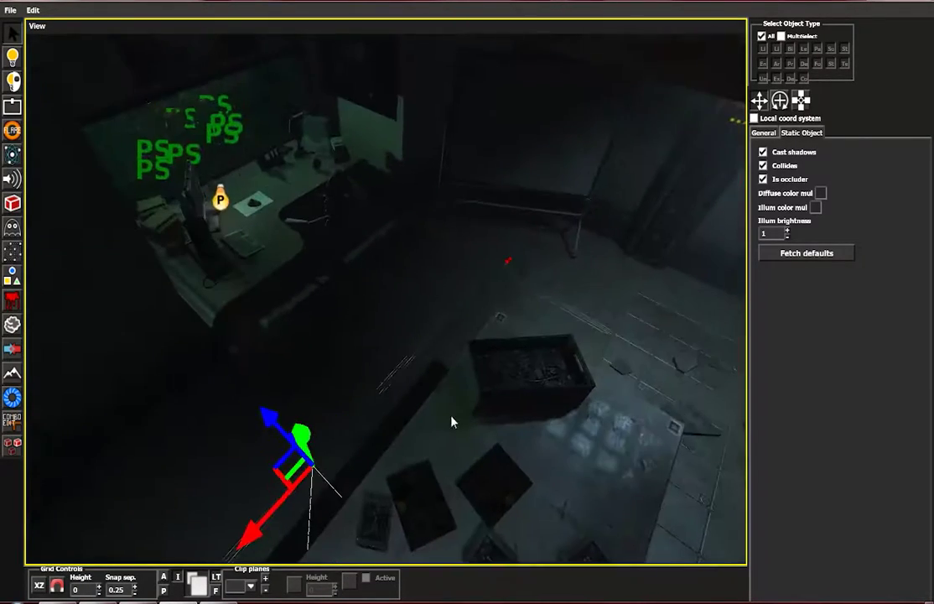
pyautogui.keyDown('alt'); pyautogui.moveTo(376, 441); pyautogui.dragTo(376, 451); pyautogui.keyUp('alt')
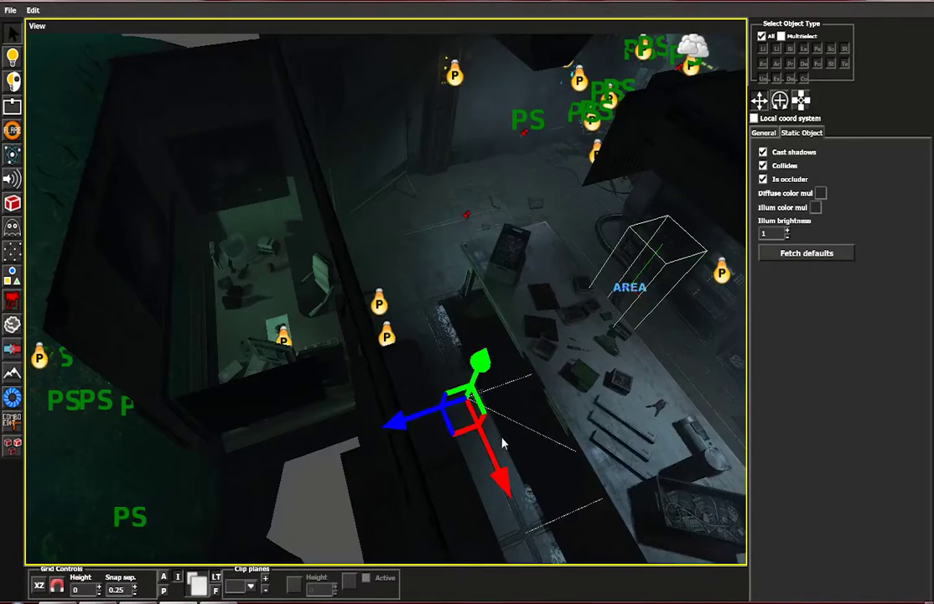
pyautogui.scroll(-4, 388, 332)
# - Start a new area object and set its type to Soundscape
pyautogui.click(13, 252)
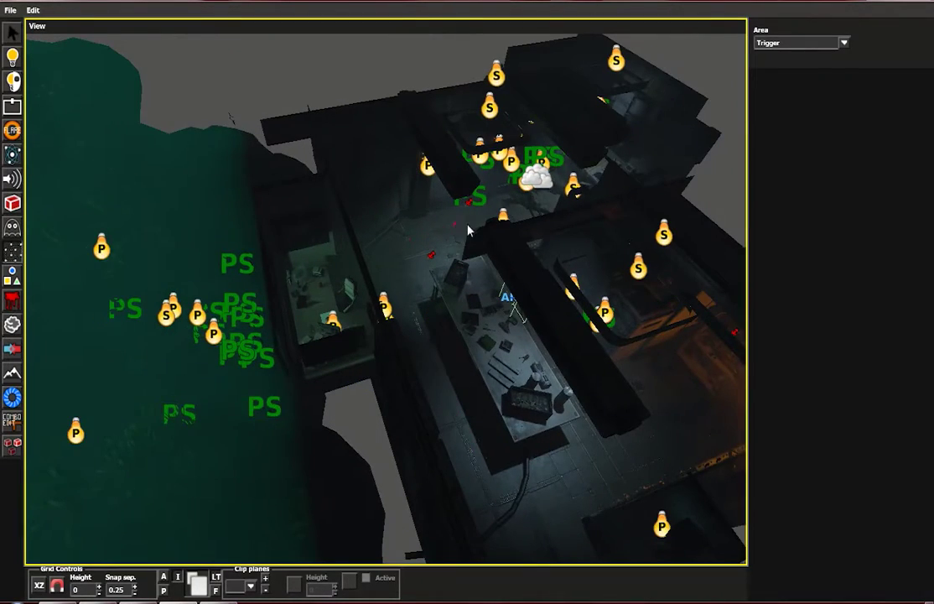
pyautogui.keyDown('alt'); pyautogui.moveTo(468, 231); pyautogui.dragTo(595, 218); pyautogui.keyUp('alt')
pyautogui.click(824, 43)
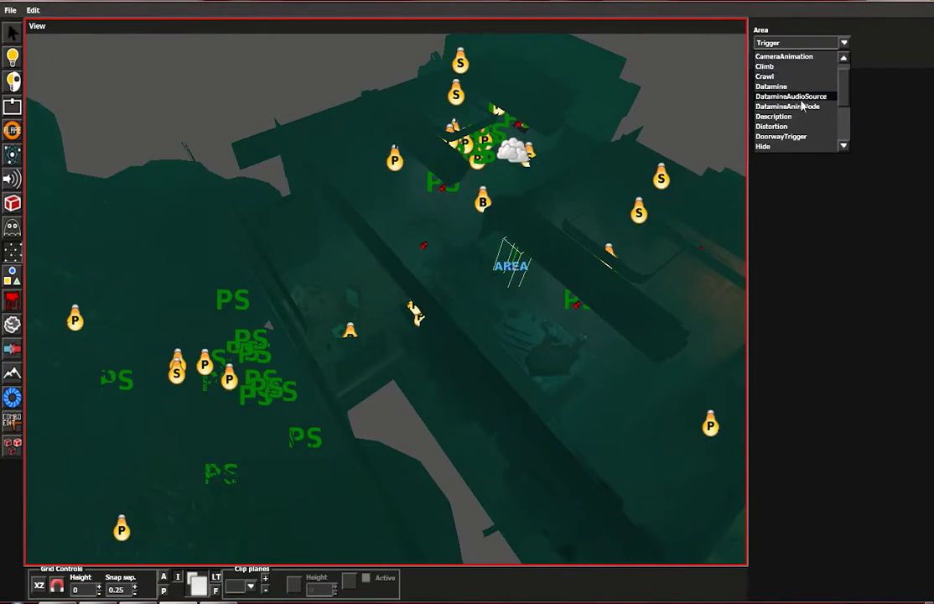
pyautogui.scroll(-3, 797, 125)
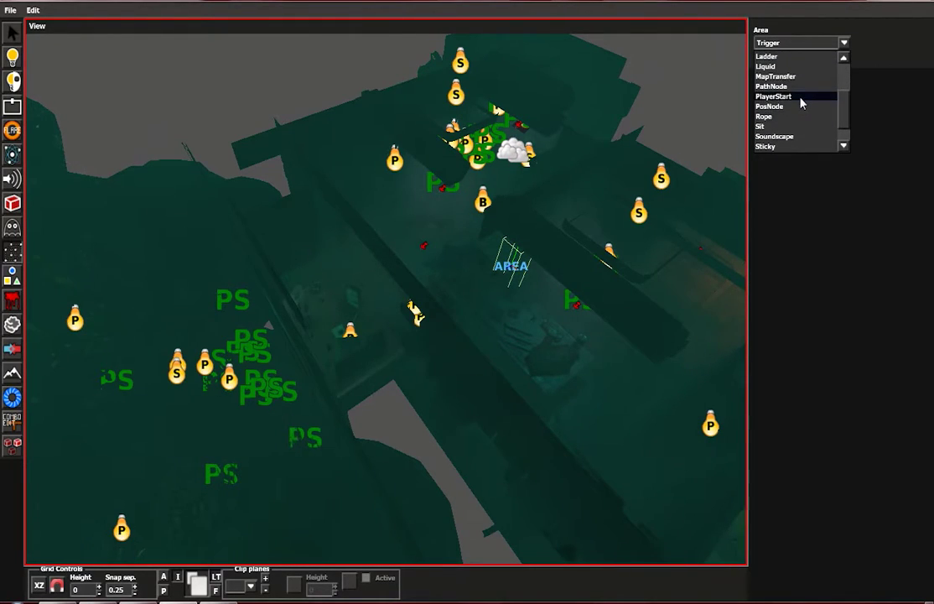
pyautogui.click(791, 118)
# - Draw the Soundscape area's footprint around all the lab rooms in the top-down wireframe view, about 16.5 by 16.25 units
pyautogui.scroll(-3, 412, 253)
pyautogui.keyDown('alt'); pyautogui.moveTo(413, 253); pyautogui.dragTo(498, 339); pyautogui.keyUp('alt')
pyautogui.scroll(3, 498, 339)
pyautogui.keyDown('alt'); pyautogui.moveTo(482, 326); pyautogui.dragTo(361, 390, button='middle'); pyautogui.keyUp('alt')
pyautogui.press('space')
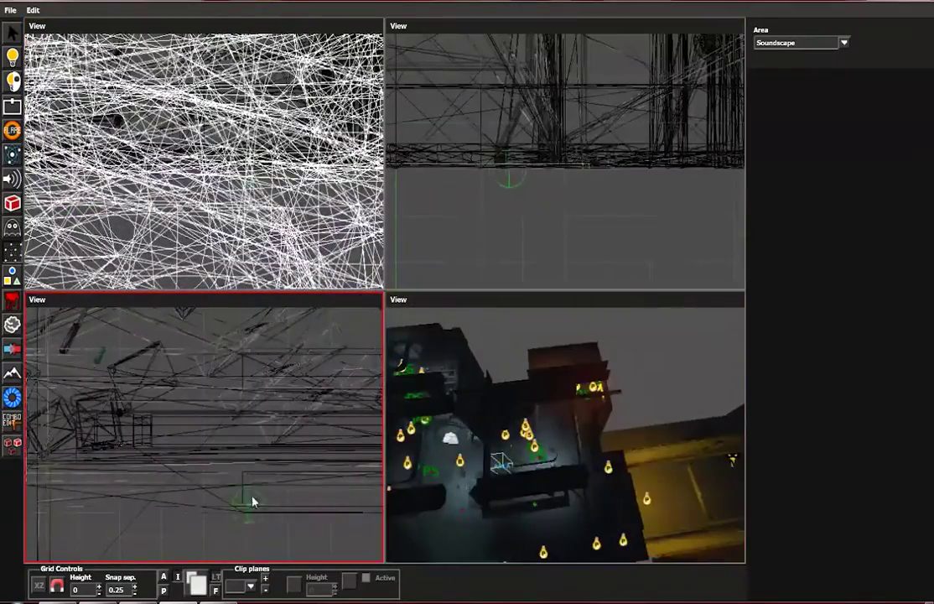
pyautogui.press('space')
pyautogui.scroll(-4, 296, 443)
pyautogui.keyDown('alt'); pyautogui.scroll(-8, 337, 366); pyautogui.keyUp('alt')
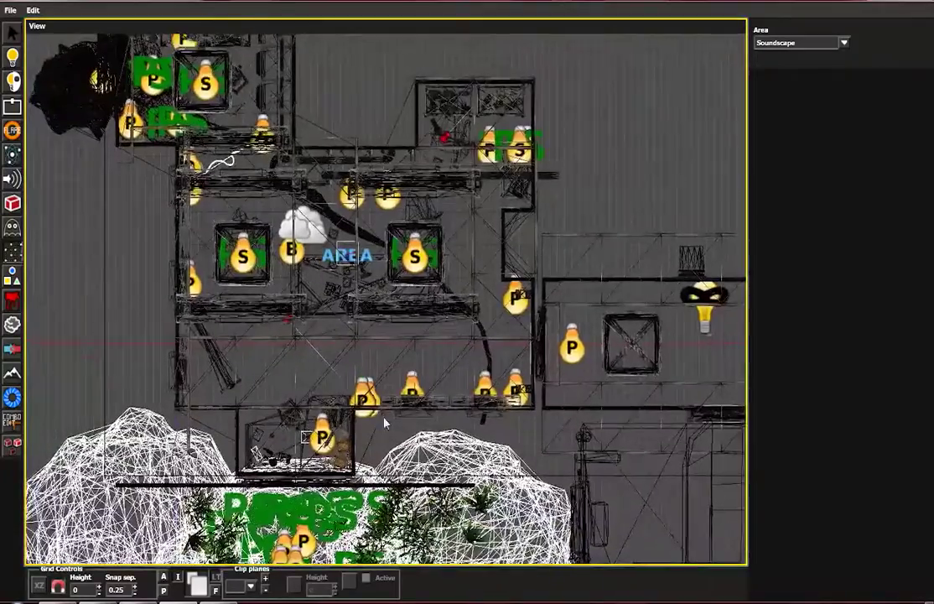
pyautogui.keyDown('alt'); pyautogui.moveTo(384, 422); pyautogui.dragTo(405, 451, button='middle'); pyautogui.keyUp('alt')
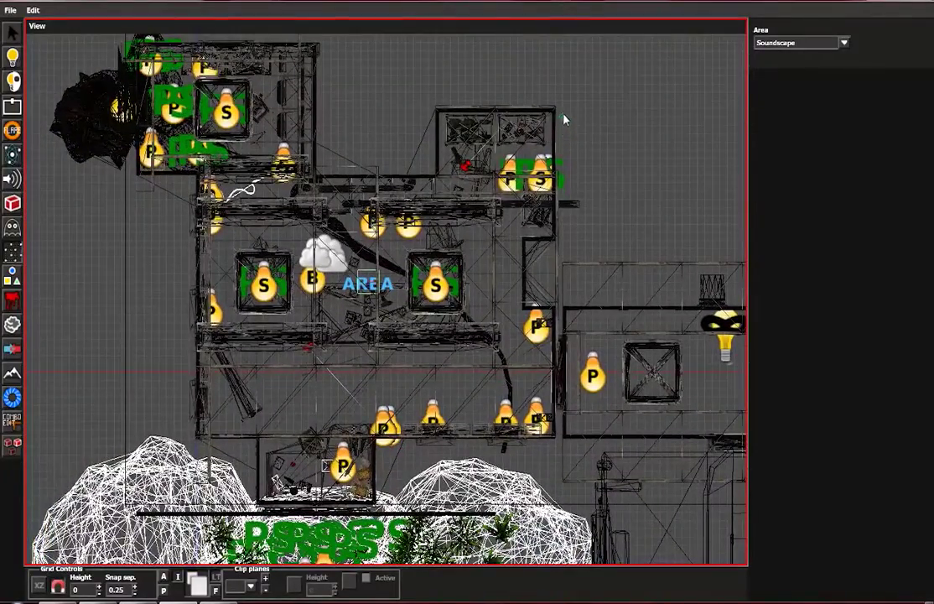
pyautogui.keyDown('alt'); pyautogui.moveTo(563, 95); pyautogui.dragTo(565, 133, button='middle'); pyautogui.keyUp('alt')
pyautogui.keyDown('alt'); pyautogui.moveTo(565, 133); pyautogui.dragTo(550, 200, button='right'); pyautogui.keyUp('alt')
pyautogui.keyDown('alt'); pyautogui.moveTo(546, 156); pyautogui.dragTo(544, 124, button='middle'); pyautogui.keyUp('alt')
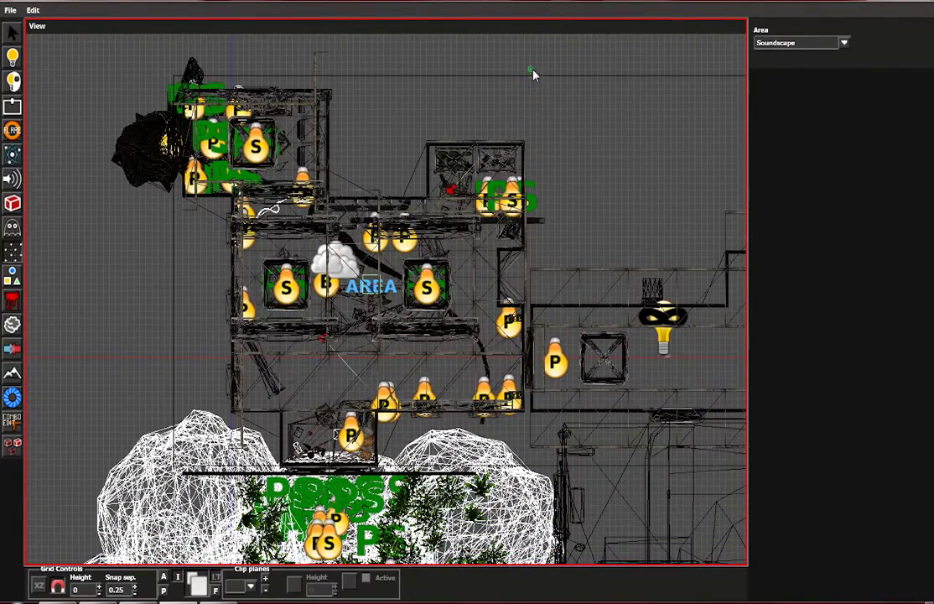
pyautogui.moveTo(531, 42); pyautogui.dragTo(235, 334)
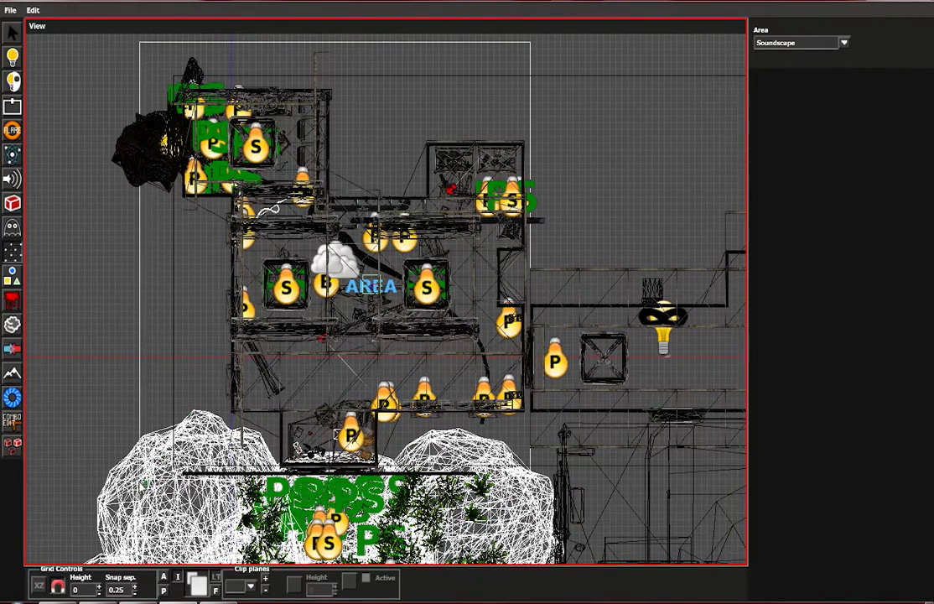
# - Give the Soundscape area a height of about 16 units in the perspective view and finish creating it
pyautogui.press('space')
pyautogui.press('space')
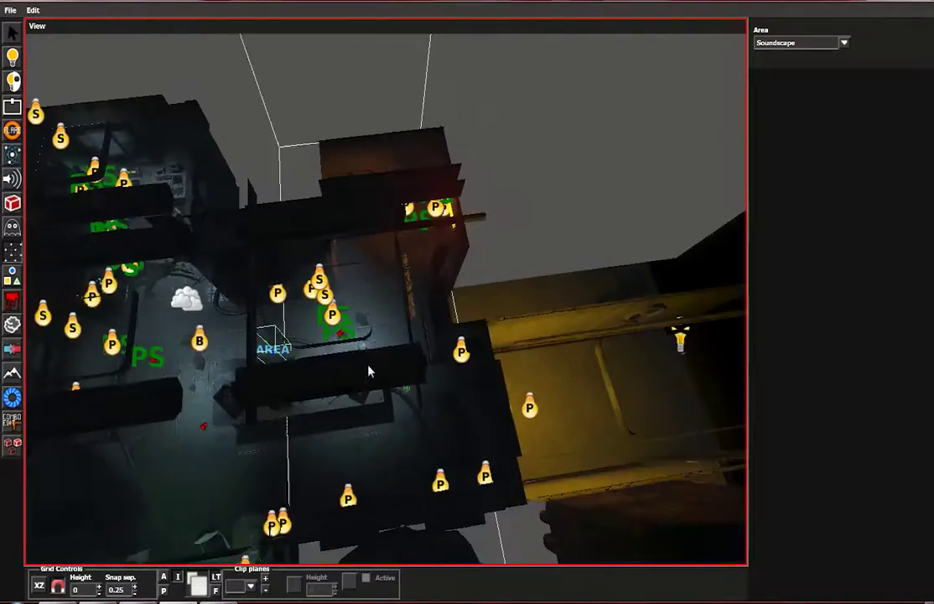
pyautogui.scroll(-6, 369, 367)
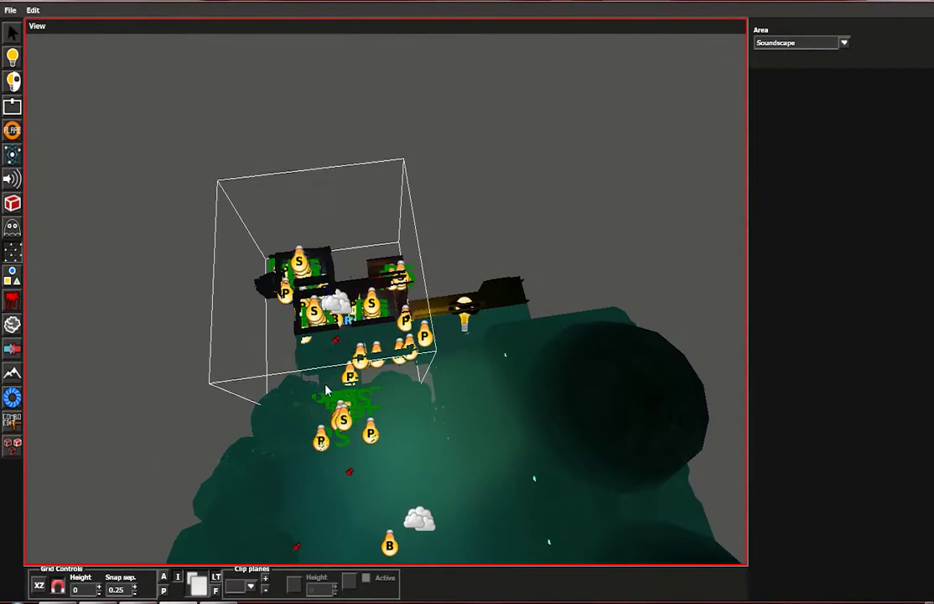
pyautogui.click(326, 380)
pyautogui.press('1')
# - Select the new Soundscape area and lower it to a Y position of 2.75
pyautogui.click(322, 305)
pyautogui.press('f')
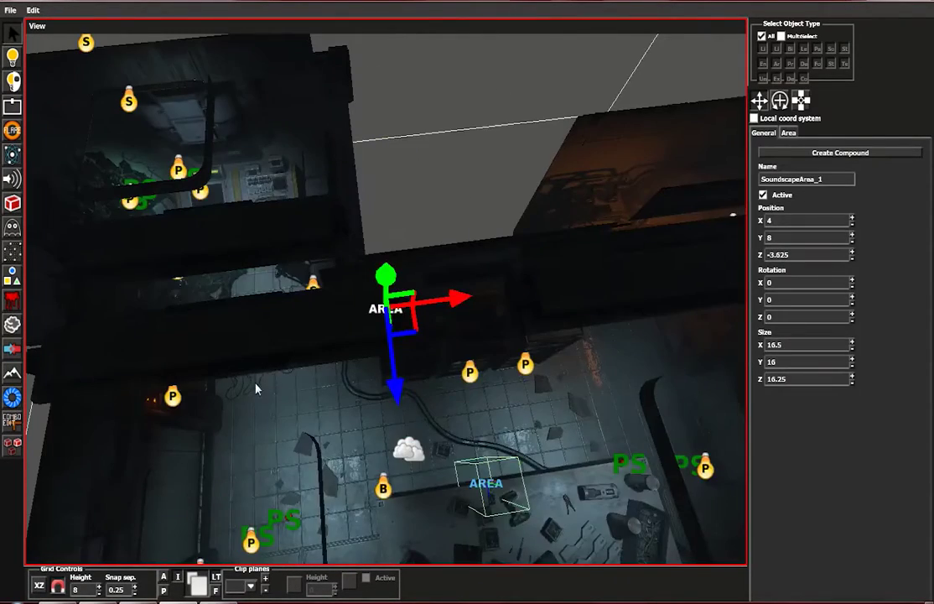
pyautogui.moveTo(256, 389); pyautogui.dragTo(391, 270, button='middle')
pyautogui.scroll(-2, 390, 266)
pyautogui.moveTo(377, 309); pyautogui.dragTo(379, 461)
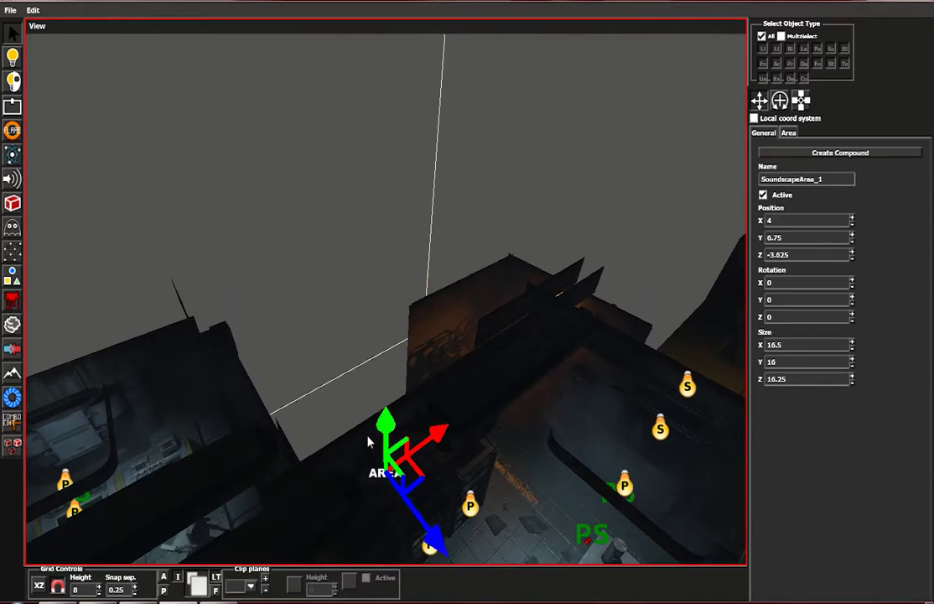
pyautogui.scroll(-4, 366, 402)
pyautogui.moveTo(379, 355); pyautogui.dragTo(369, 492)
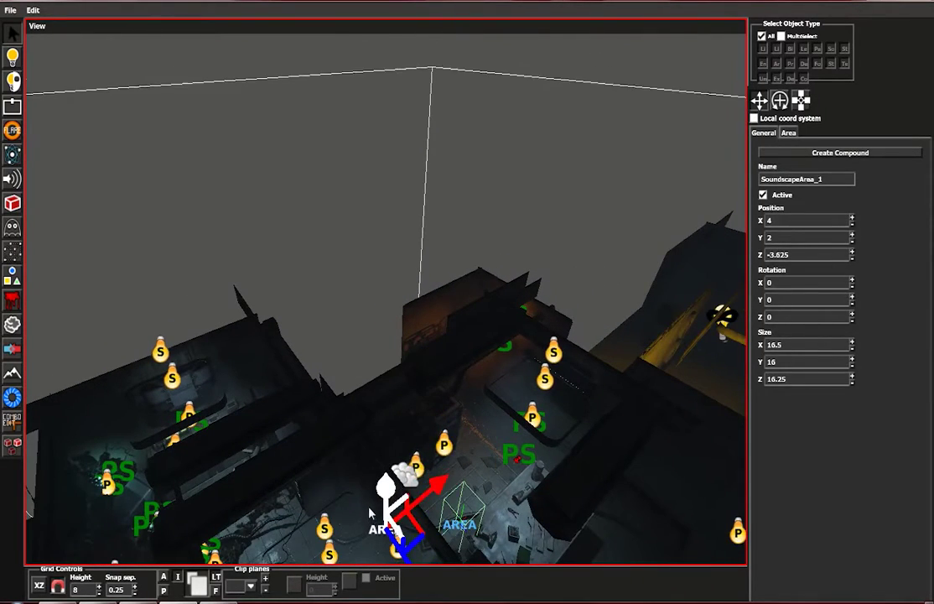
pyautogui.press('f')
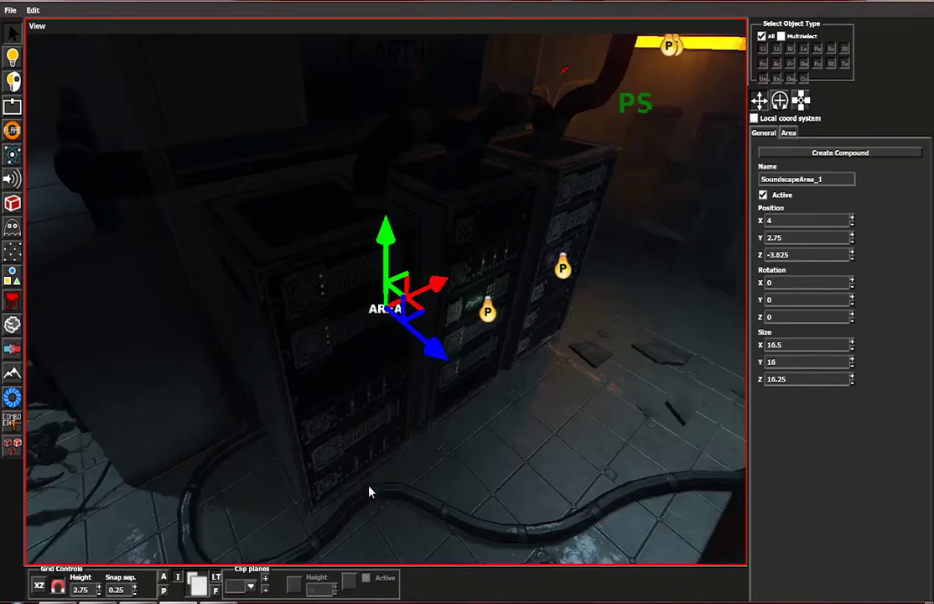
# - Open the Soundscape area's background sound settings and start browsing sound events for BG_Sound
pyautogui.scroll(-4, 384, 398)
pyautogui.click(788, 133)
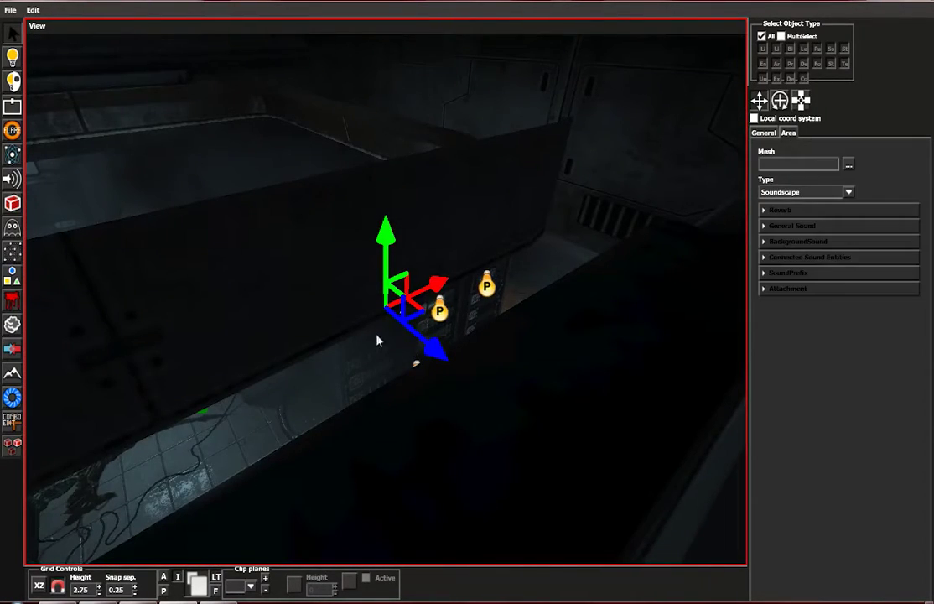
pyautogui.scroll(4, 376, 339)
pyautogui.moveTo(310, 391); pyautogui.dragTo(514, 374, button='middle')
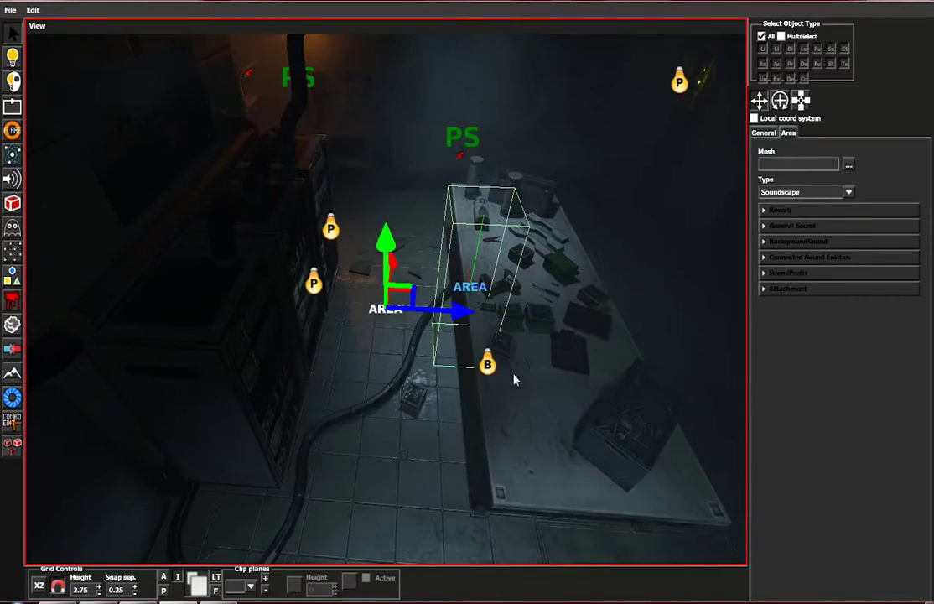
pyautogui.click(801, 243)
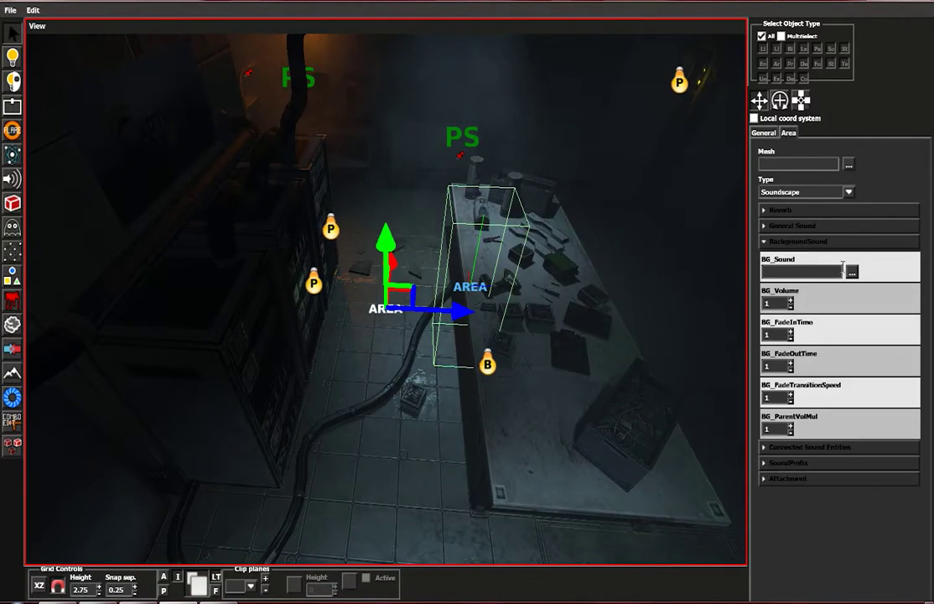
pyautogui.scroll(-5, 344, 255)
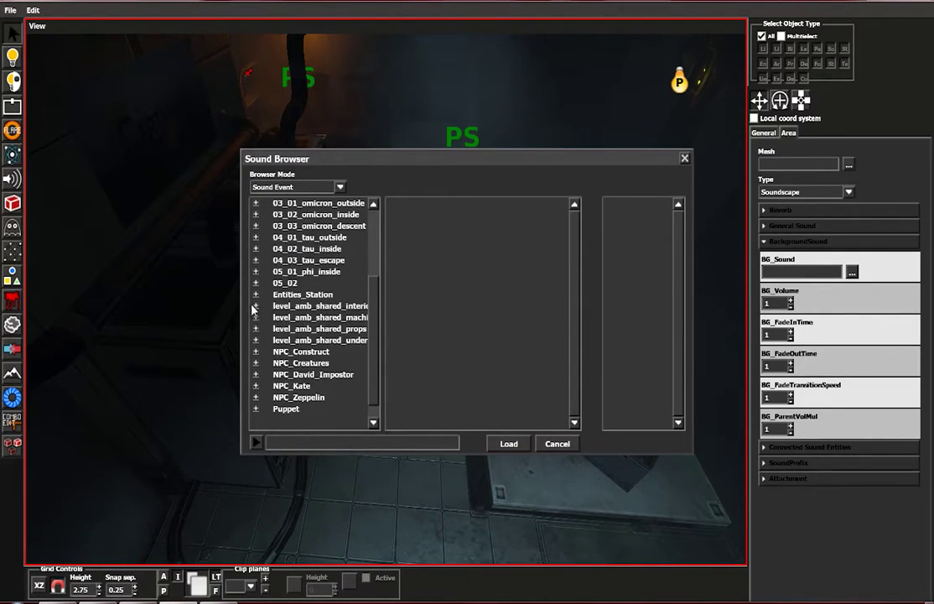
# - Browse the theta background ambiences under level_amb_shared_interior and preview lab_room and lab_scan_annex
pyautogui.click(256, 306)
pyautogui.click(263, 318)
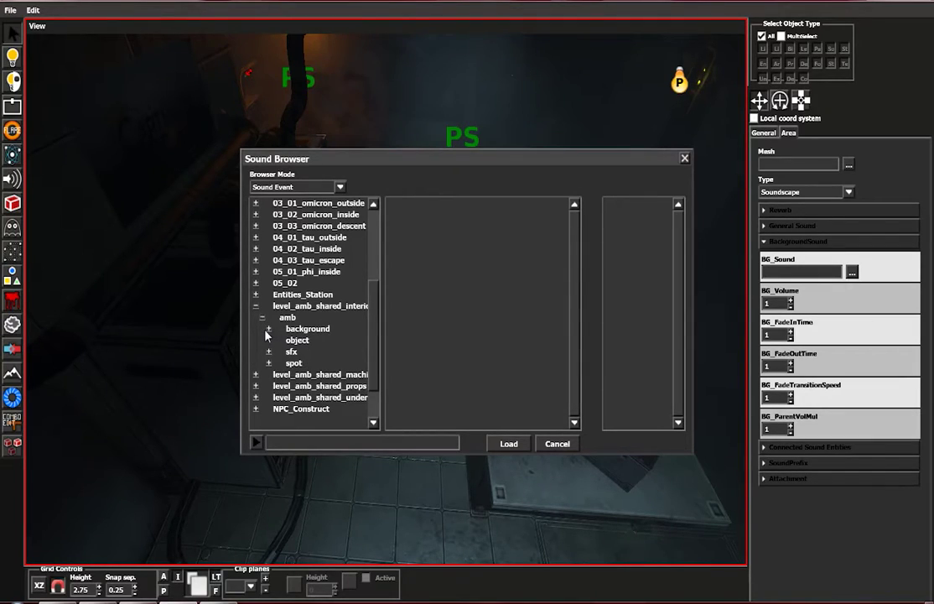
pyautogui.click(269, 328)
pyautogui.scroll(-2, 277, 336)
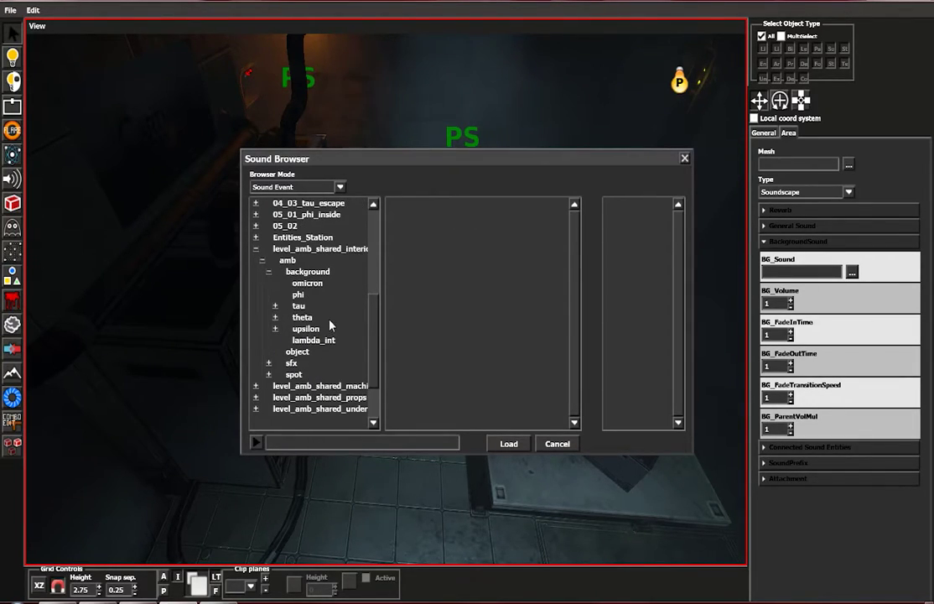
pyautogui.click(308, 317)
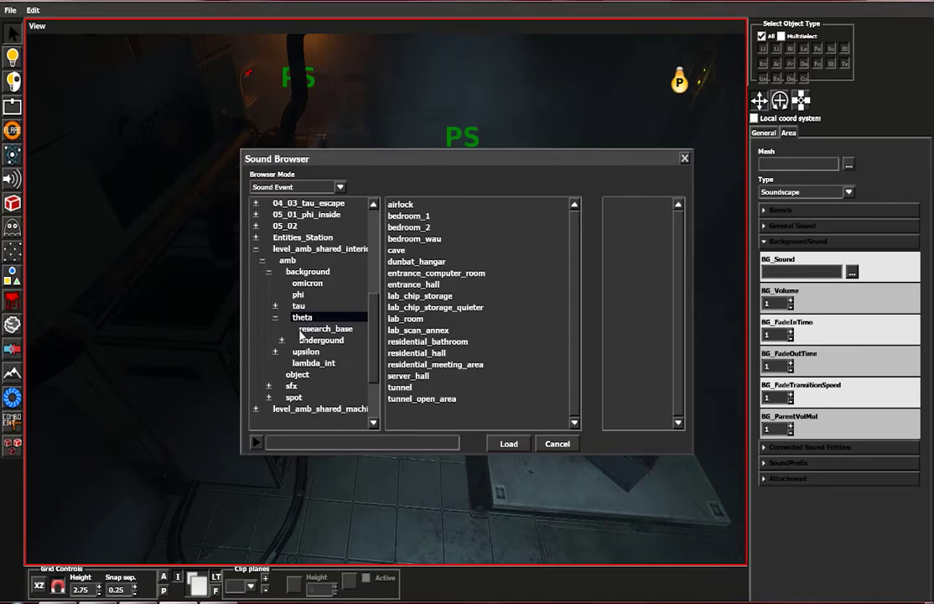
pyautogui.click(441, 318)
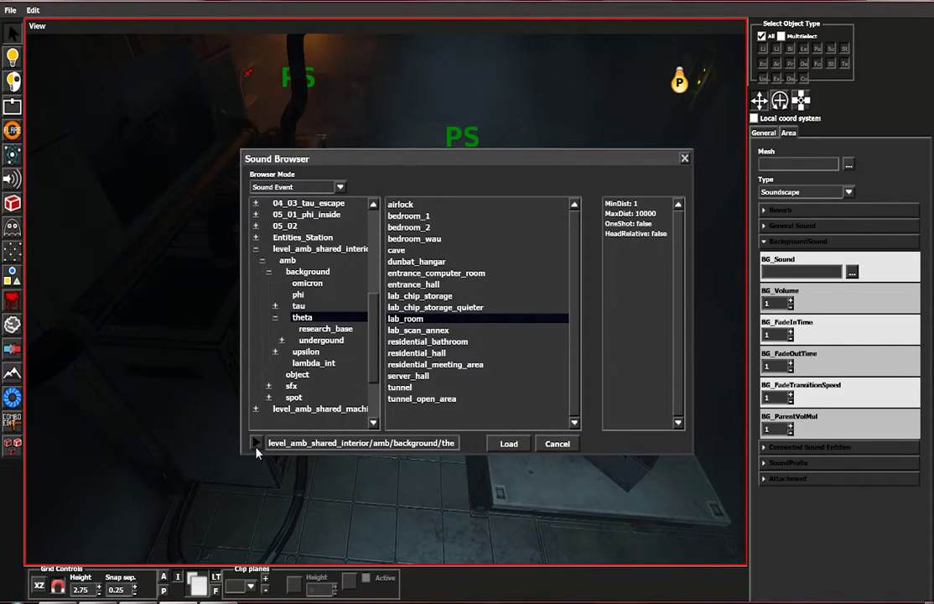
pyautogui.click(443, 331)
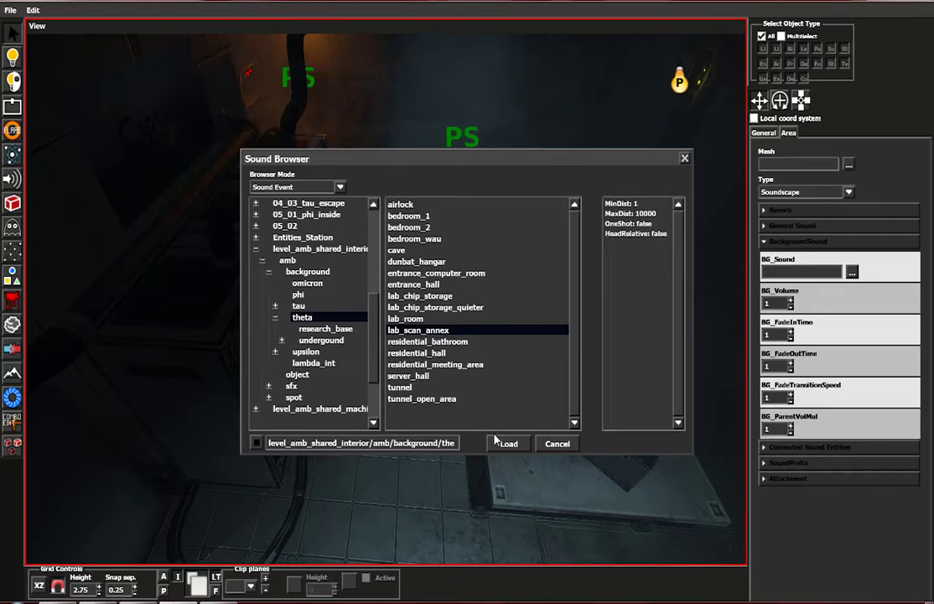
# - Switch to OBS, unmute the desktop audio and return to the level editor
pyautogui.click(96, 602)
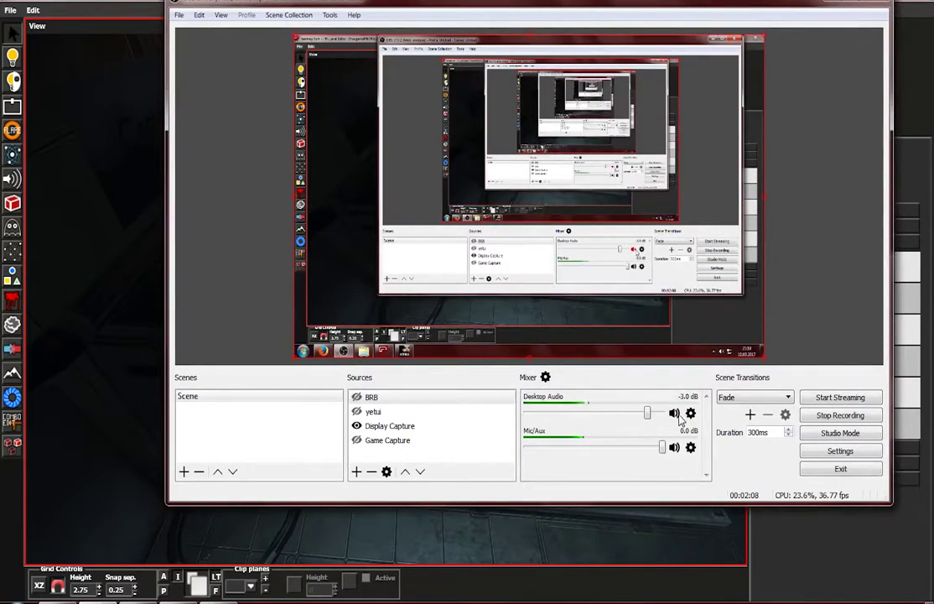
pyautogui.click(836, 5)
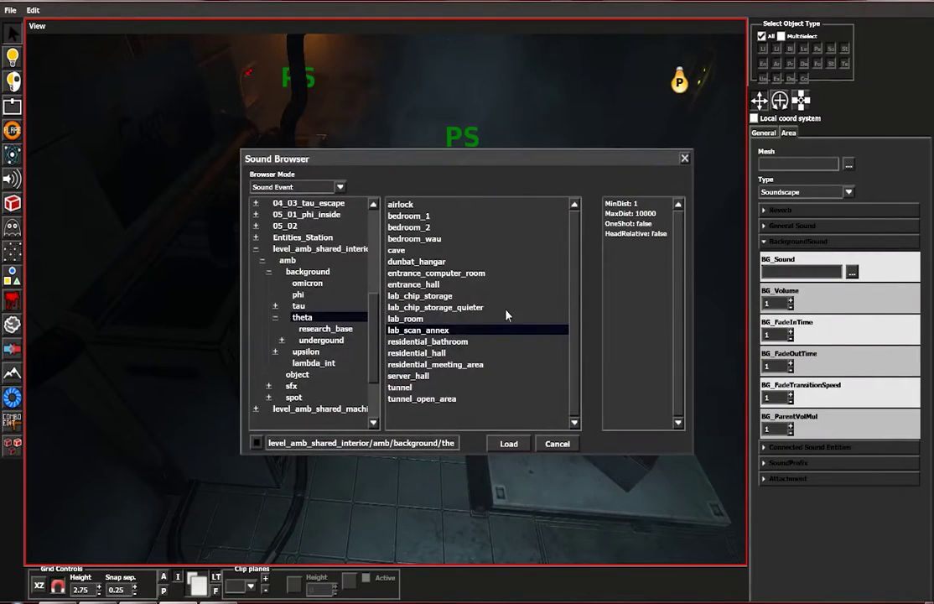
# - Load lab_scan_annex as the area's background sound and set BG_Volume to 0.8
pyautogui.click(505, 447)
pyautogui.moveTo(505, 448); pyautogui.dragTo(425, 395, button='middle')
pyautogui.scroll(3, 424, 396)
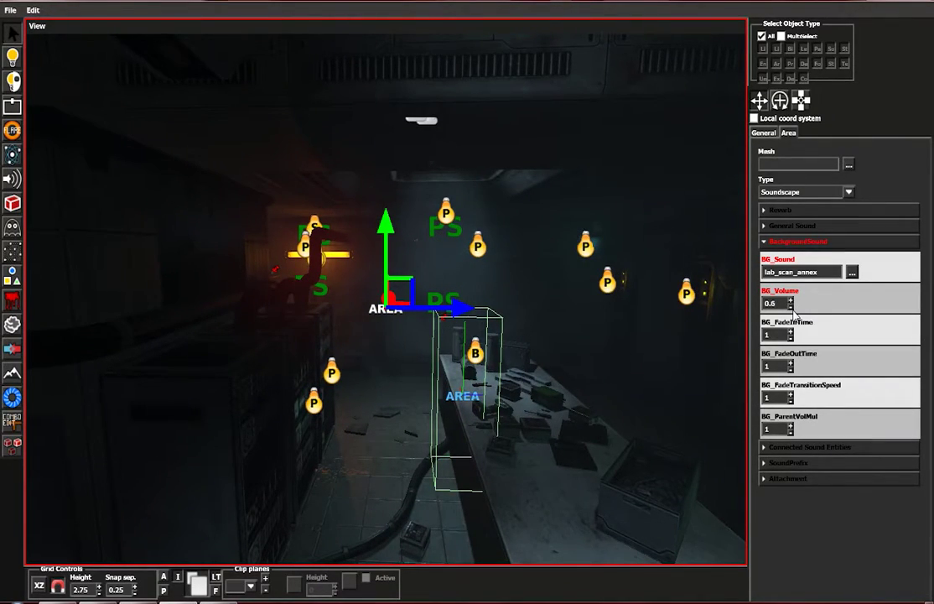
pyautogui.scroll(-1, 444, 375)
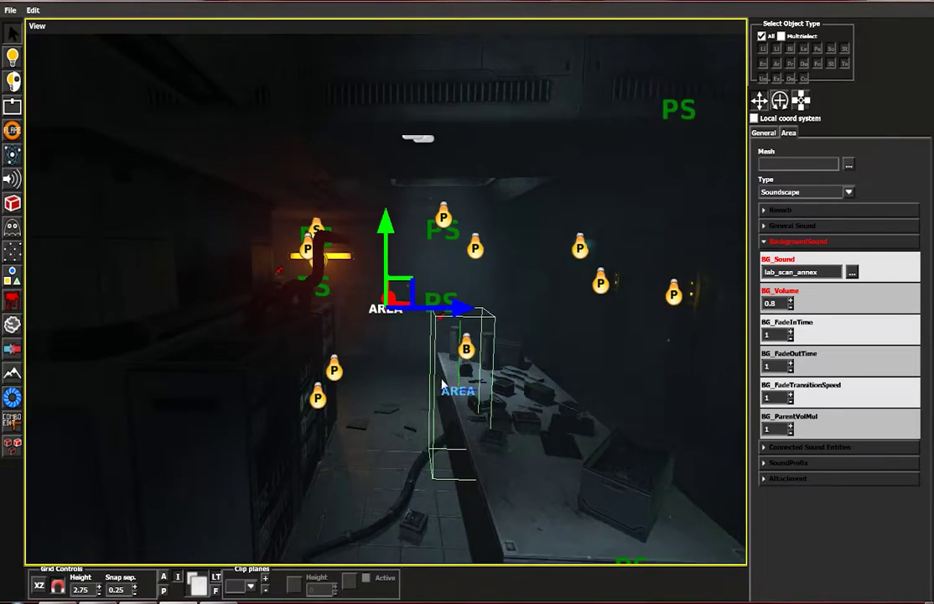
# - Set the Soundscape area's SoundPrefix to medium_room
pyautogui.moveTo(444, 379); pyautogui.dragTo(514, 434, button='middle')
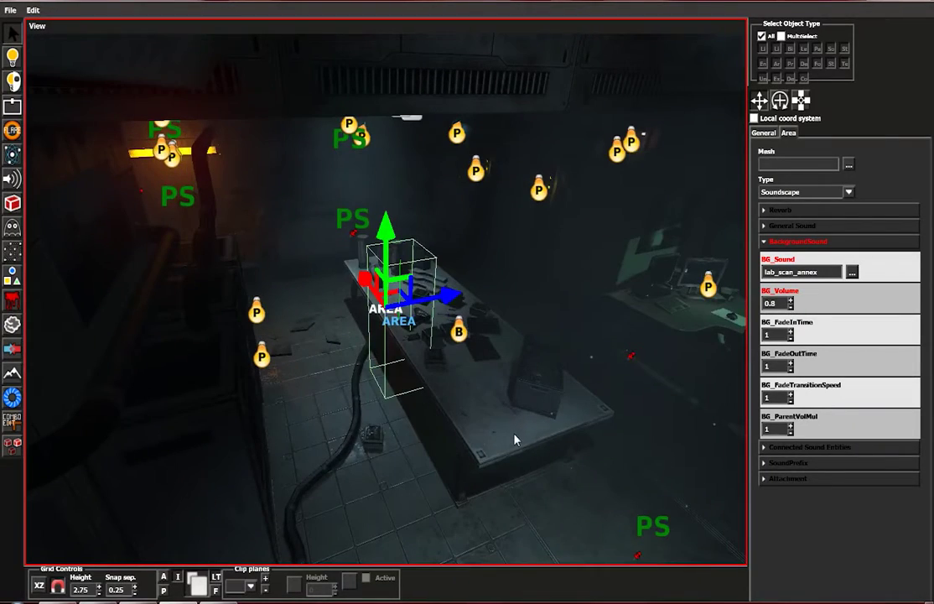
pyautogui.click(809, 466)
pyautogui.moveTo(589, 392); pyautogui.dragTo(578, 418, button='middle')
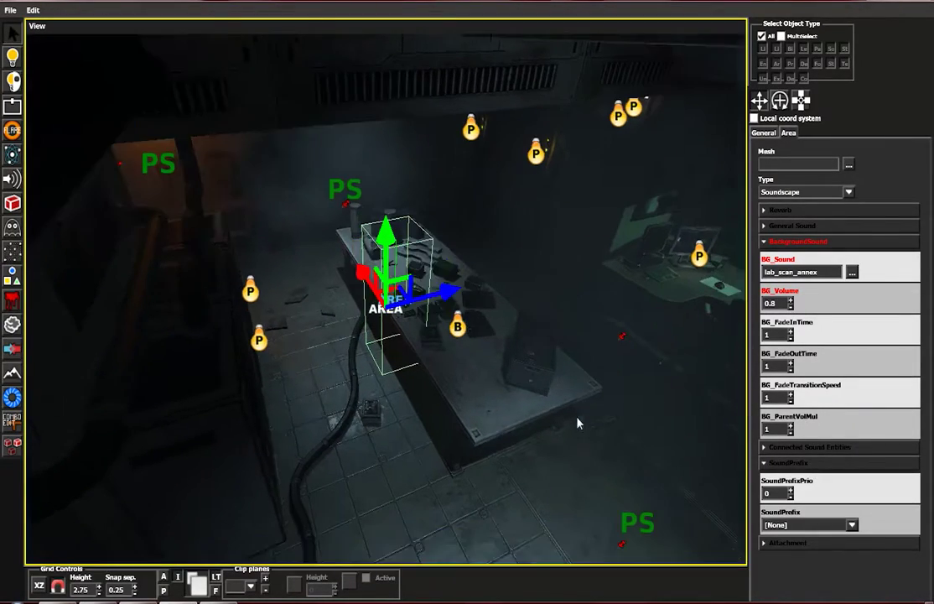
pyautogui.click(849, 523)
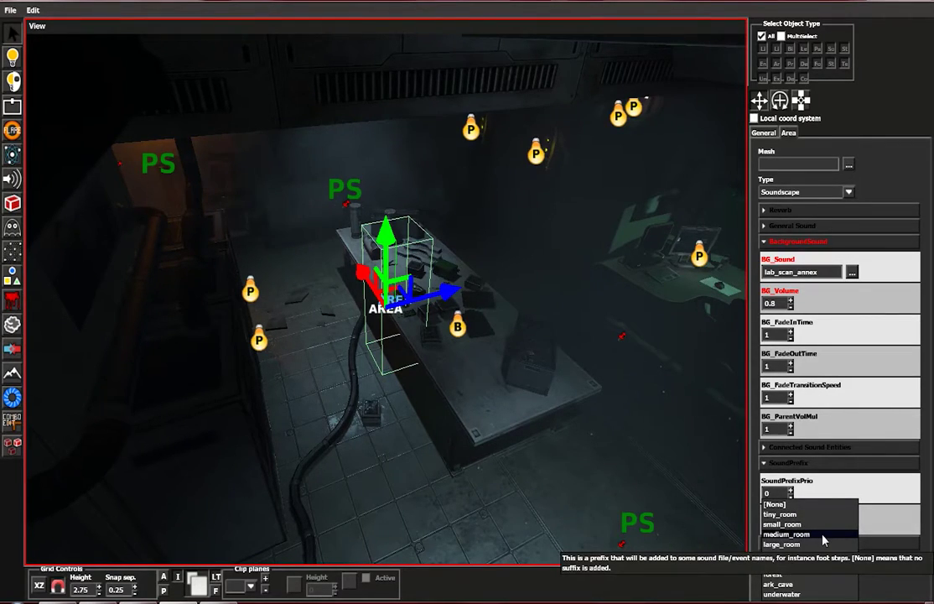
pyautogui.click(821, 537)
pyautogui.scroll(-3, 454, 415)
pyautogui.moveTo(454, 415); pyautogui.dragTo(534, 376, button='middle')
pyautogui.scroll(3, 445, 419)
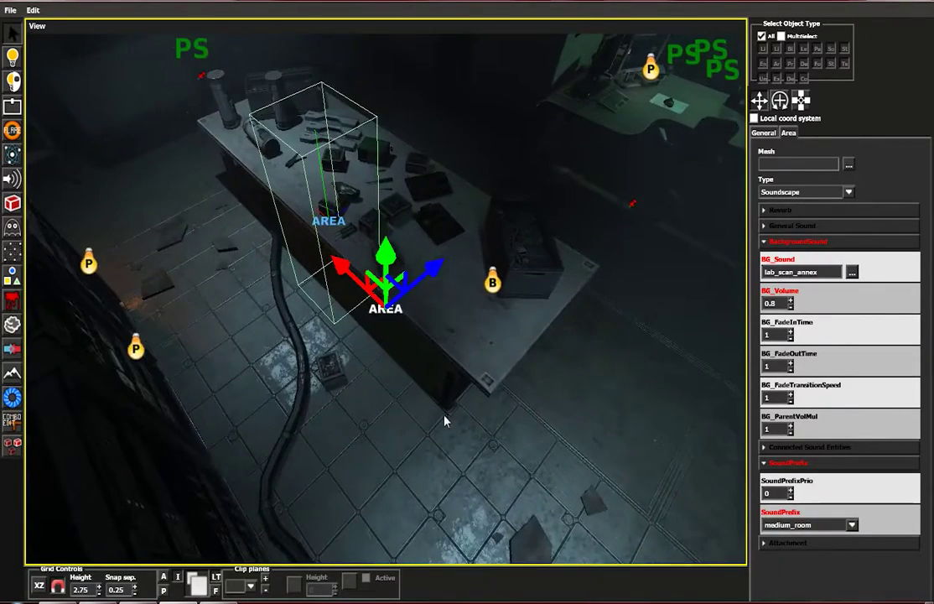
pyautogui.moveTo(444, 420); pyautogui.dragTo(366, 259, button='middle')
pyautogui.scroll(-5, 381, 350)
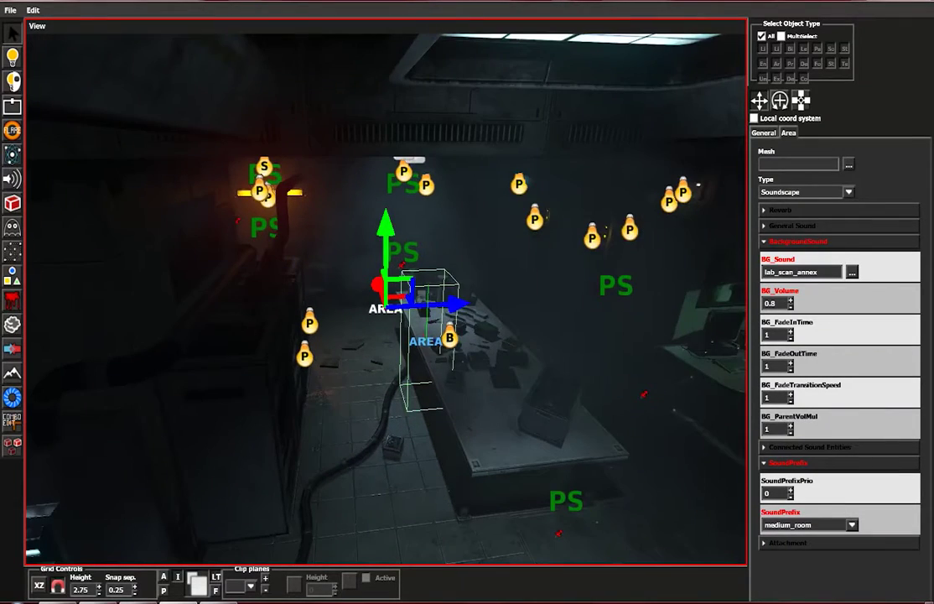
# - Switch to the SOMA debug game, walk through the lab rooms to check the ambience, and return to the level editor
pyautogui.hotkey('alt', 'Tab')
pyautogui.press('Escape')
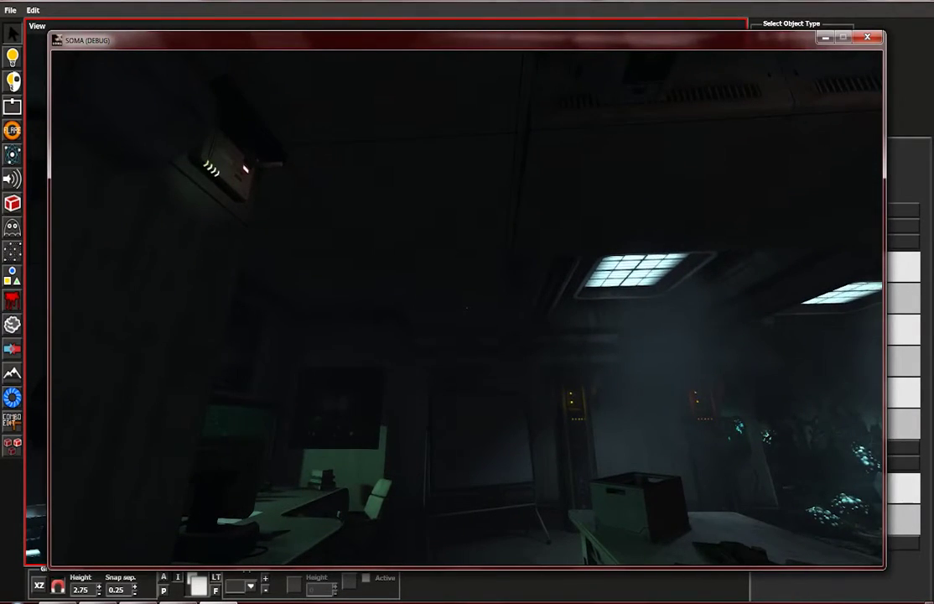
pyautogui.press('s')
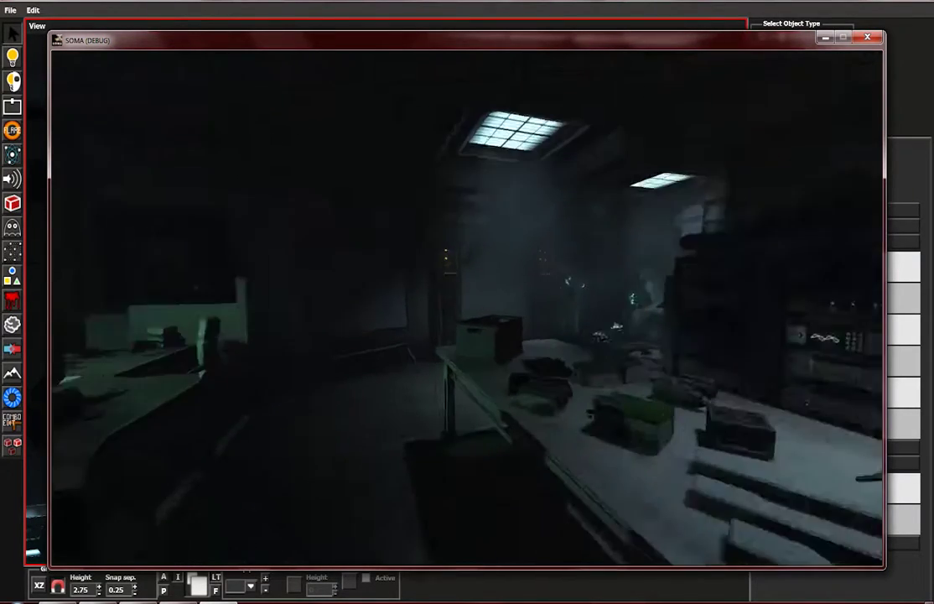
pyautogui.press('w')
pyautogui.press('w')
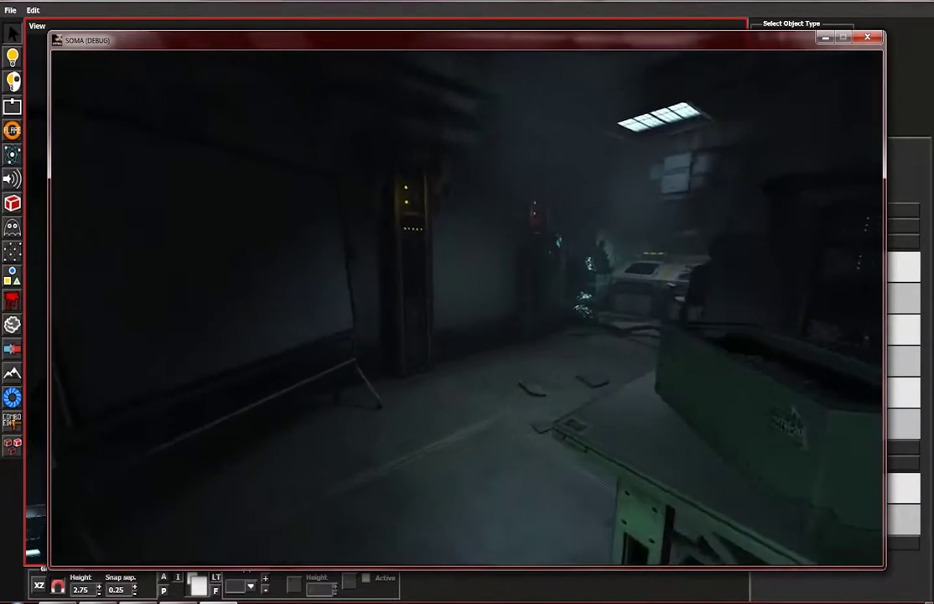
pyautogui.press('w')
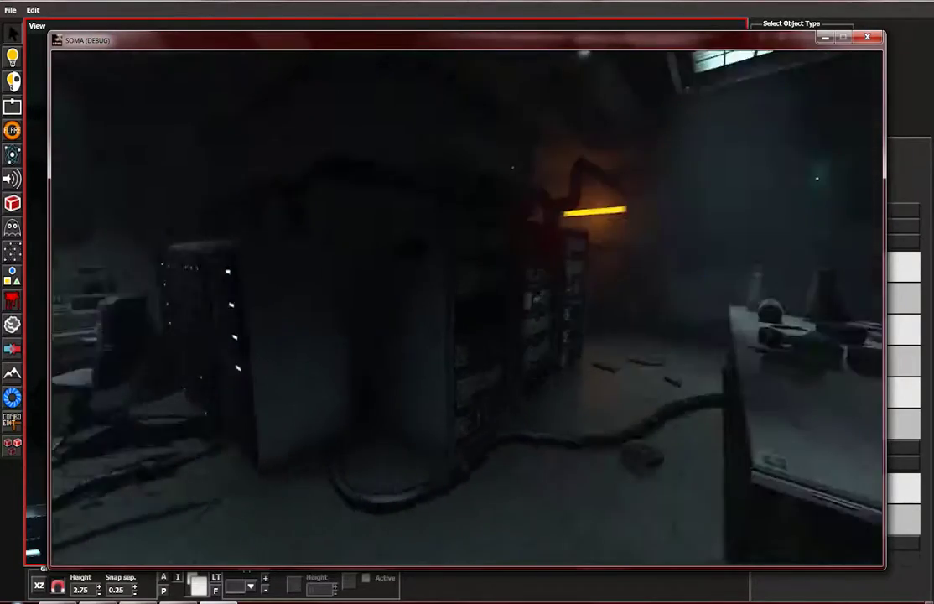
pyautogui.press('w')
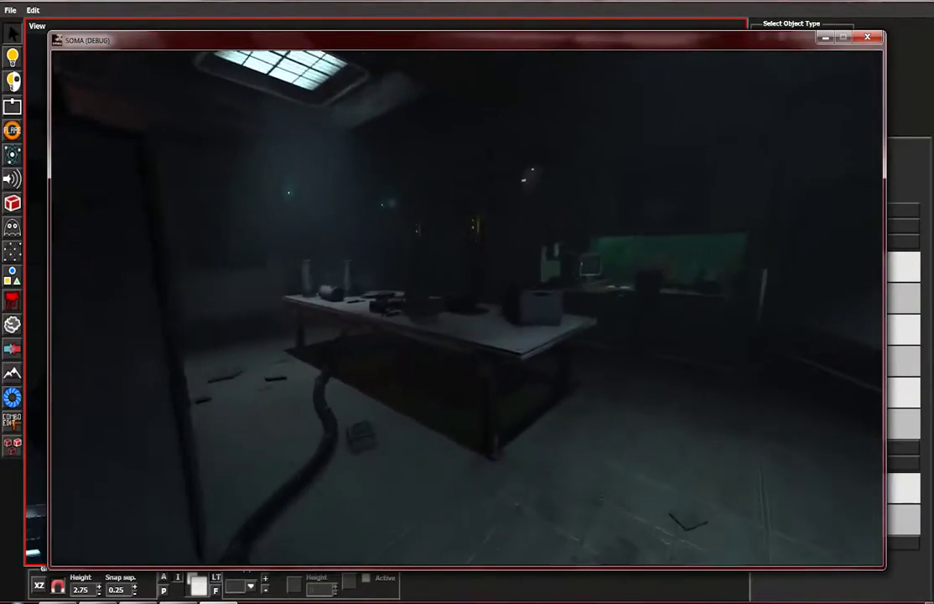
pyautogui.press('w')
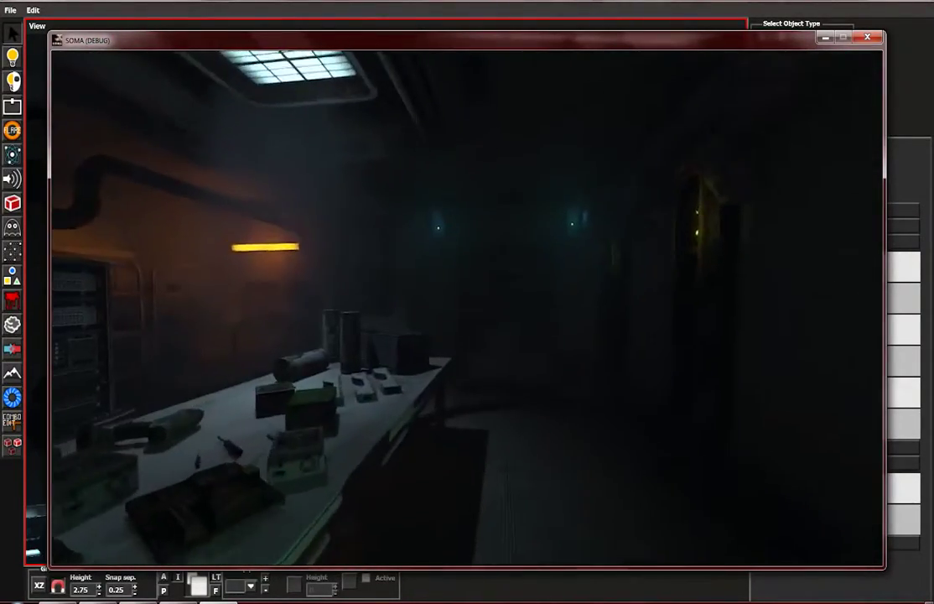
pyautogui.press('w')
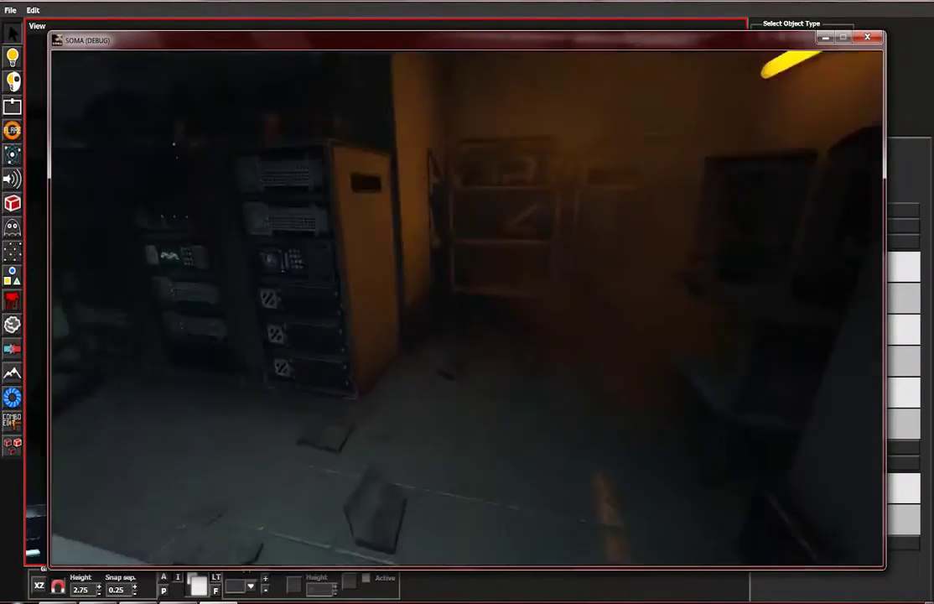
pyautogui.press('f')
pyautogui.press('w')
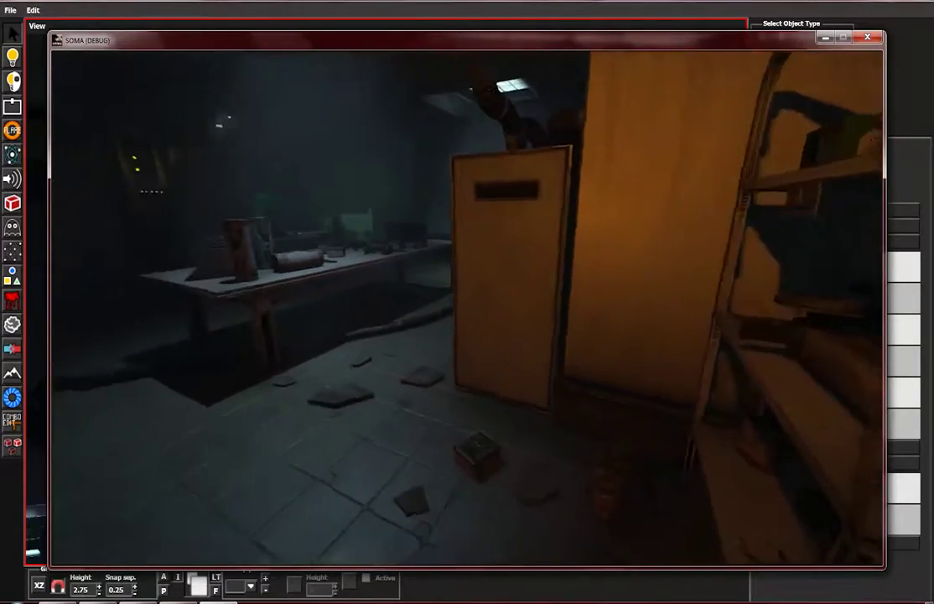
pyautogui.press('w')
pyautogui.press('w')
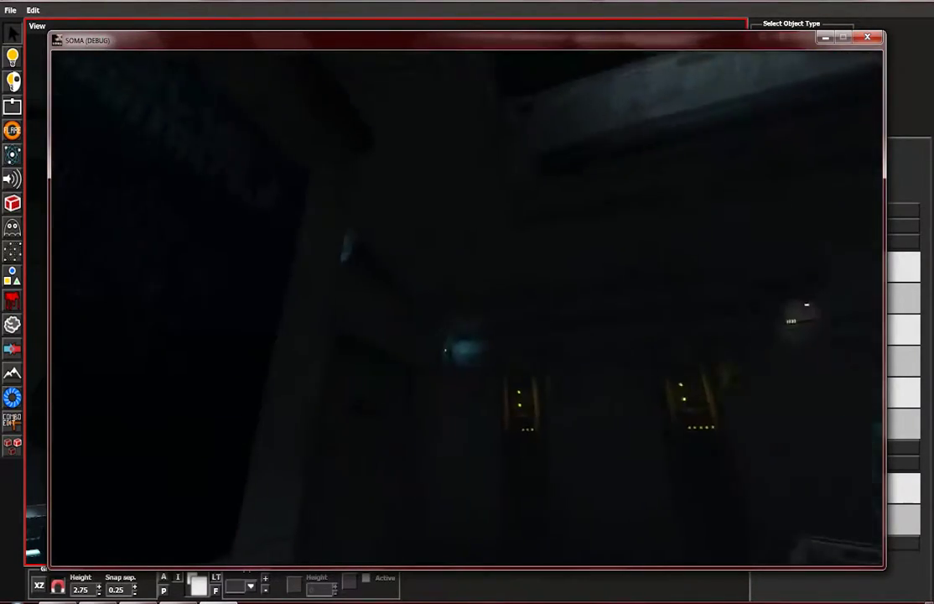
pyautogui.press('w')
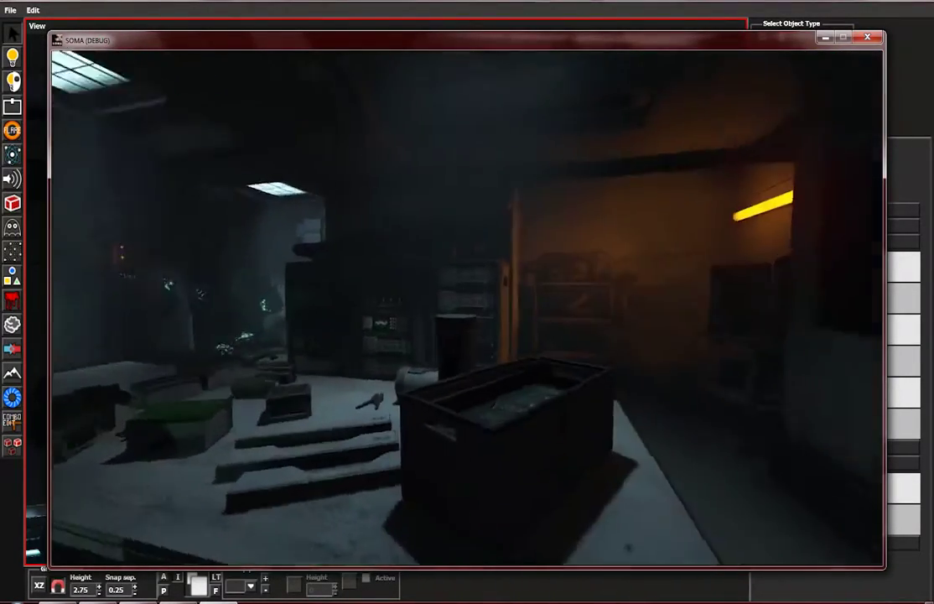
pyautogui.press('w')
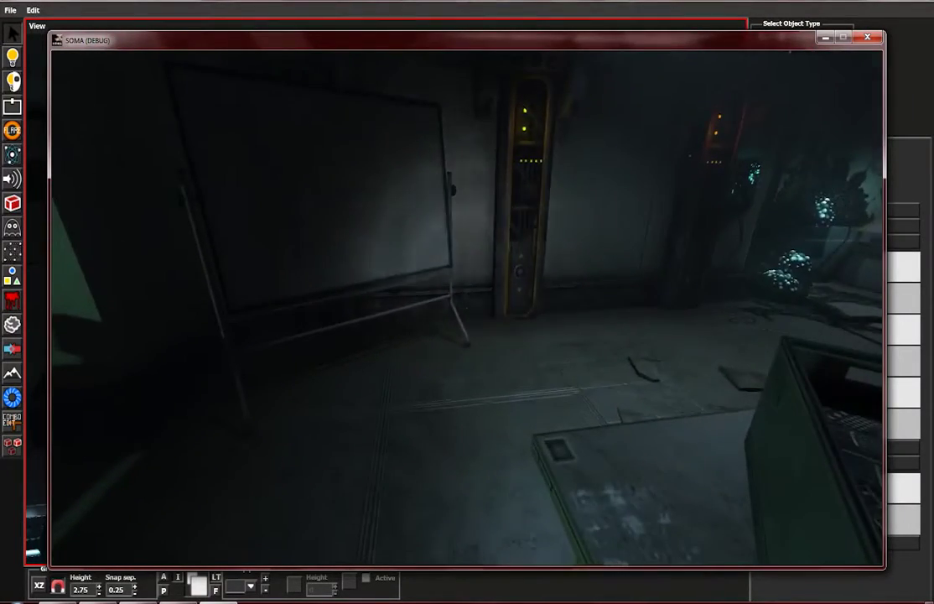
pyautogui.press('Escape')
pyautogui.hotkey('alt', 'Tab')
# - Select the ceiling lamp frame above the far end of the worktable and focus the view on it
pyautogui.click(519, 415)
pyautogui.keyDown('alt'); pyautogui.moveTo(519, 415); pyautogui.dragTo(438, 409); pyautogui.keyUp('alt')
pyautogui.scroll(-3, 398, 352)
pyautogui.keyDown('alt'); pyautogui.moveTo(337, 327); pyautogui.dragTo(347, 287); pyautogui.keyUp('alt')
pyautogui.keyDown('alt'); pyautogui.moveTo(346, 287); pyautogui.dragTo(369, 346, button='middle'); pyautogui.keyUp('alt')
pyautogui.scroll(3, 368, 346)
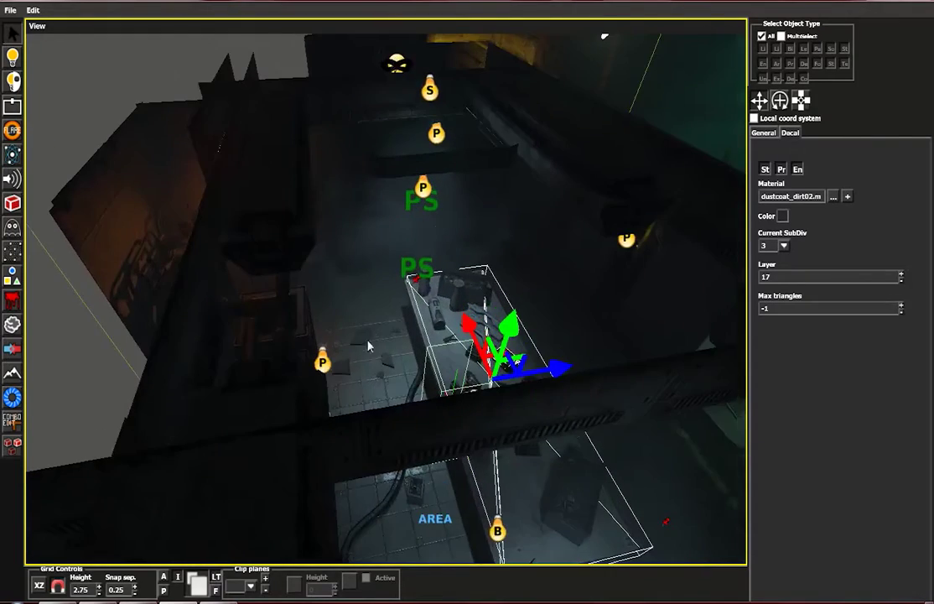
pyautogui.keyDown('alt'); pyautogui.moveTo(369, 346); pyautogui.dragTo(381, 241); pyautogui.keyUp('alt')
pyautogui.click(388, 178)
pyautogui.press('f')
pyautogui.scroll(-3, 394, 369)
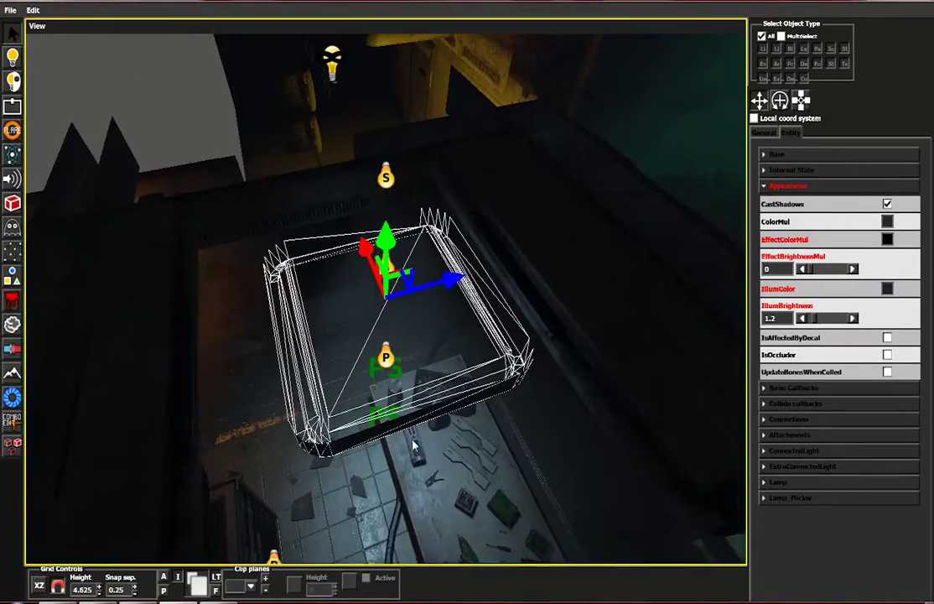
pyautogui.keyDown('alt'); pyautogui.moveTo(415, 450); pyautogui.dragTo(478, 438); pyautogui.keyUp('alt')
pyautogui.click(478, 437)
pyautogui.scroll(3, 363, 397)
# - Start a new sound object and load bright_light_buzz from level_amb_shared_machines/misc/lights as its sound file
pyautogui.click(10, 175)
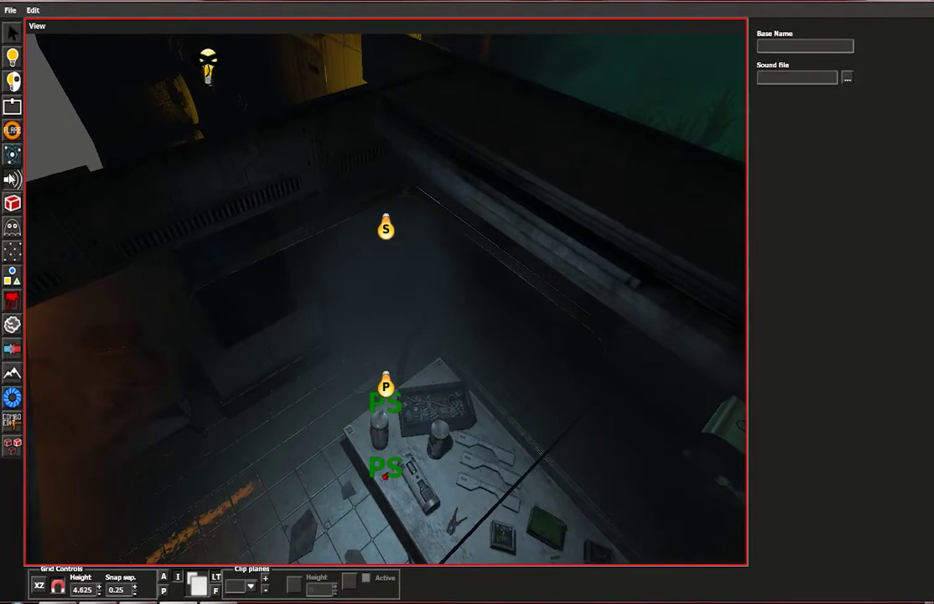
pyautogui.click(847, 79)
pyautogui.scroll(-10, 312, 321)
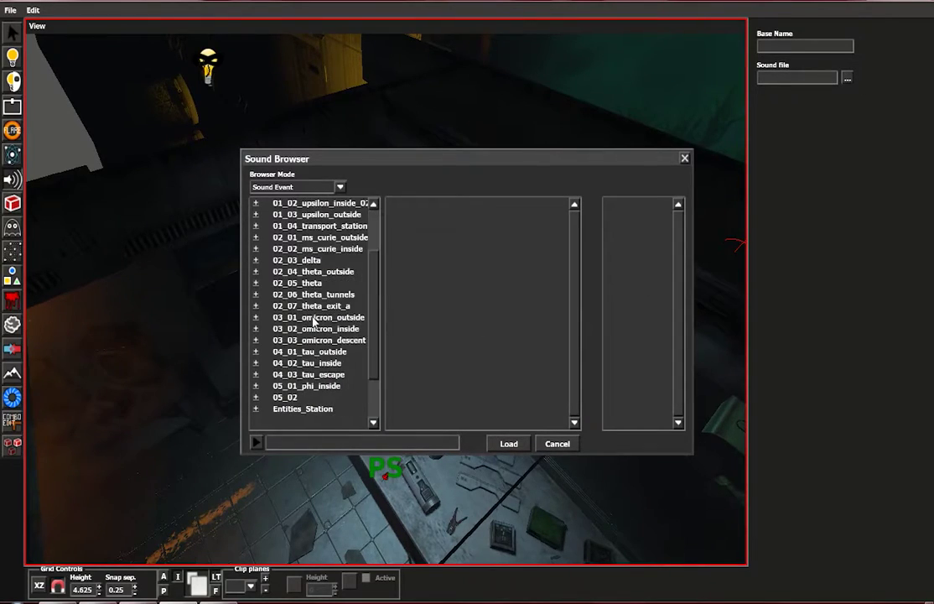
pyautogui.click(255, 271)
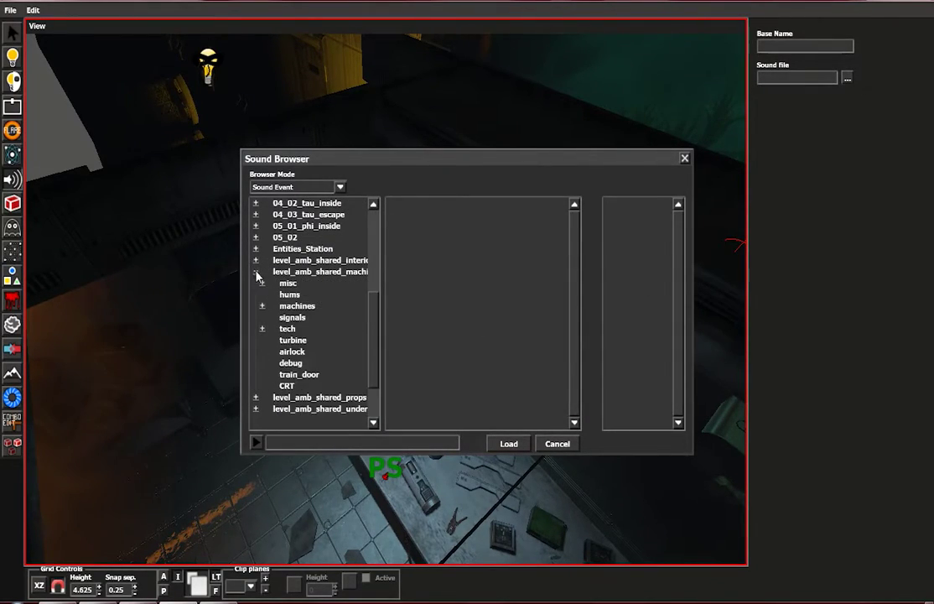
pyautogui.click(256, 271)
pyautogui.click(255, 282)
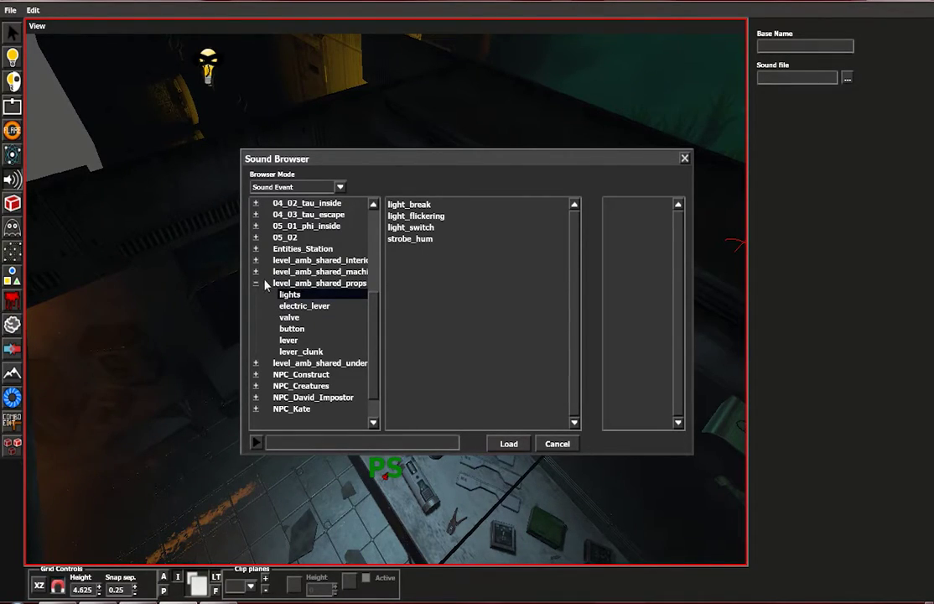
pyautogui.click(256, 271)
pyautogui.click(460, 216)
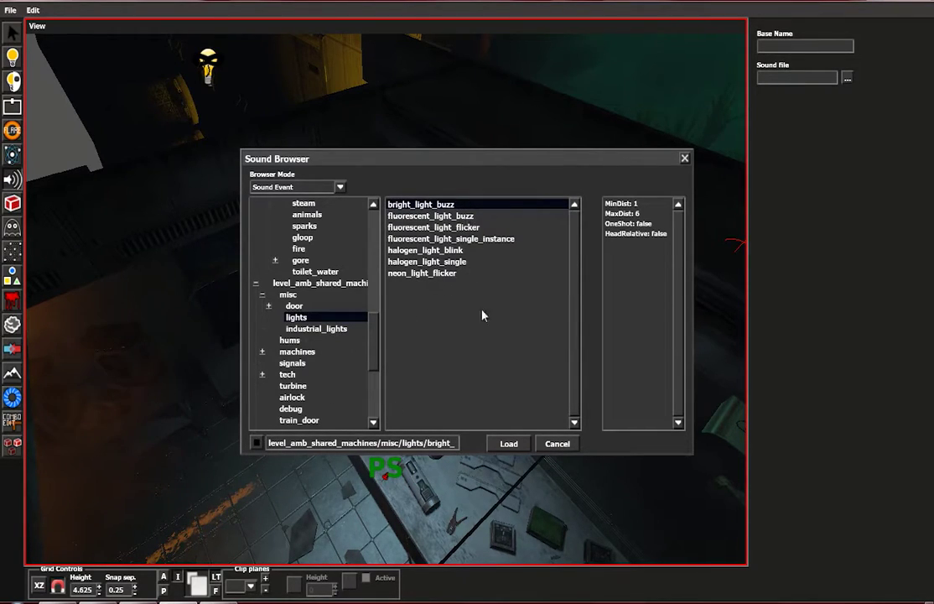
pyautogui.click(522, 446)
# - Place the bright_light_buzz sound object just below the ceiling lamp above the far end of the worktable
pyautogui.scroll(-4, 232, 296)
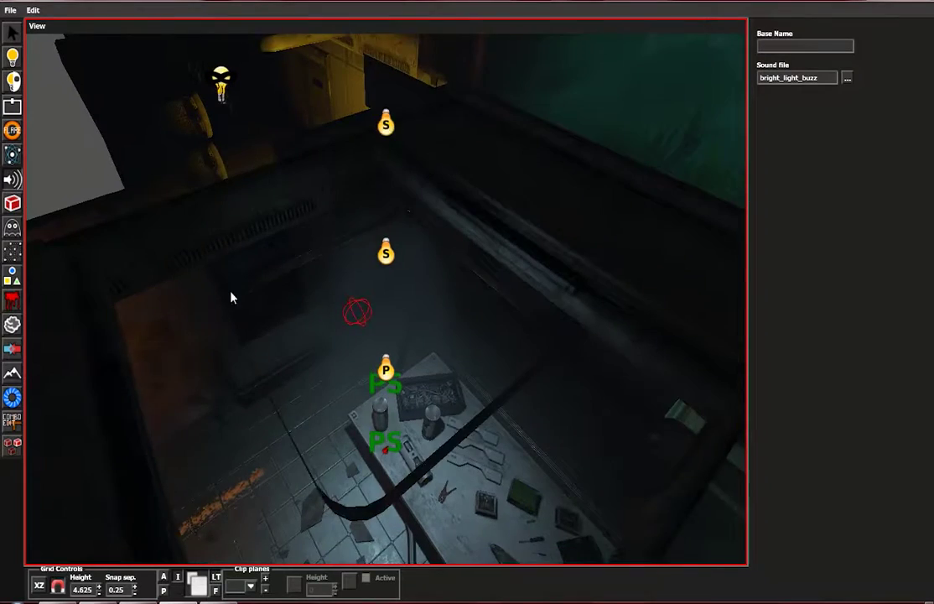
pyautogui.moveTo(80, 441); pyautogui.dragTo(509, 303, button='middle')
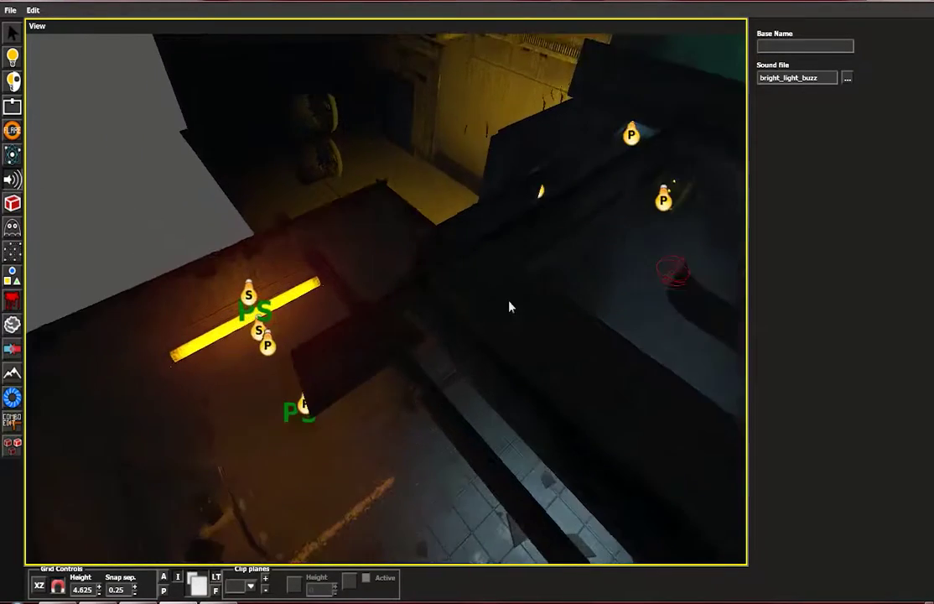
pyautogui.scroll(2, 173, 326)
pyautogui.moveTo(173, 326); pyautogui.dragTo(567, 417, button='middle')
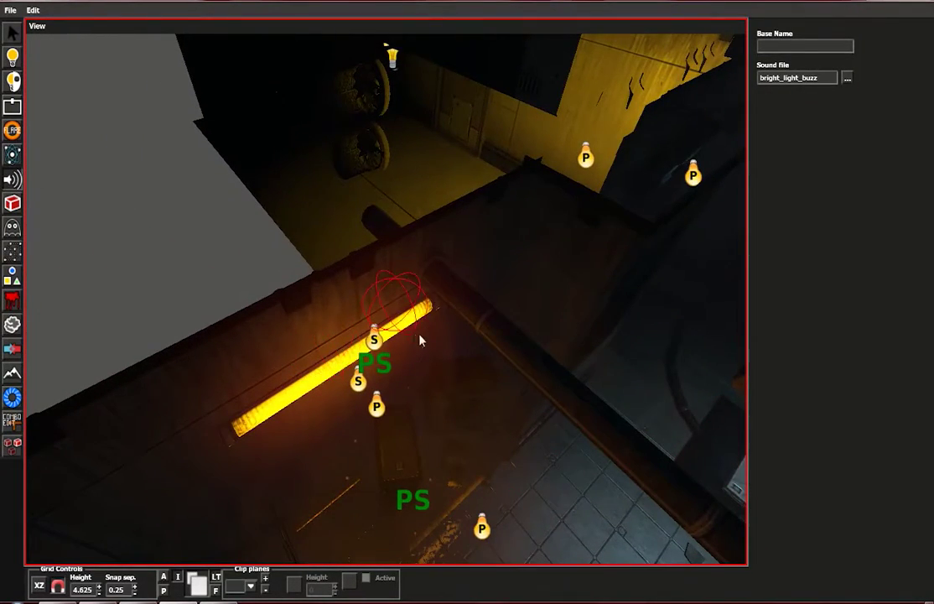
pyautogui.scroll(-4, 423, 338)
pyautogui.moveTo(579, 362); pyautogui.dragTo(387, 379, button='middle')
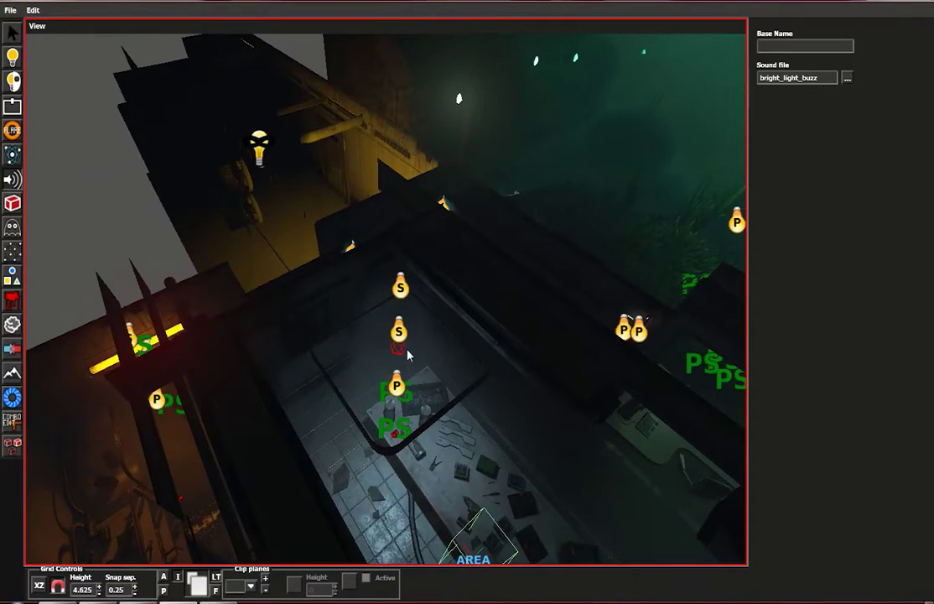
pyautogui.click(403, 350)
# - Compare the lamp sound's range with custom properties on and off, and set its maximum distance to 3
pyautogui.scroll(-3, 398, 352)
pyautogui.keyDown('alt'); pyautogui.moveTo(432, 342); pyautogui.dragTo(331, 385); pyautogui.keyUp('alt')
pyautogui.click(792, 134)
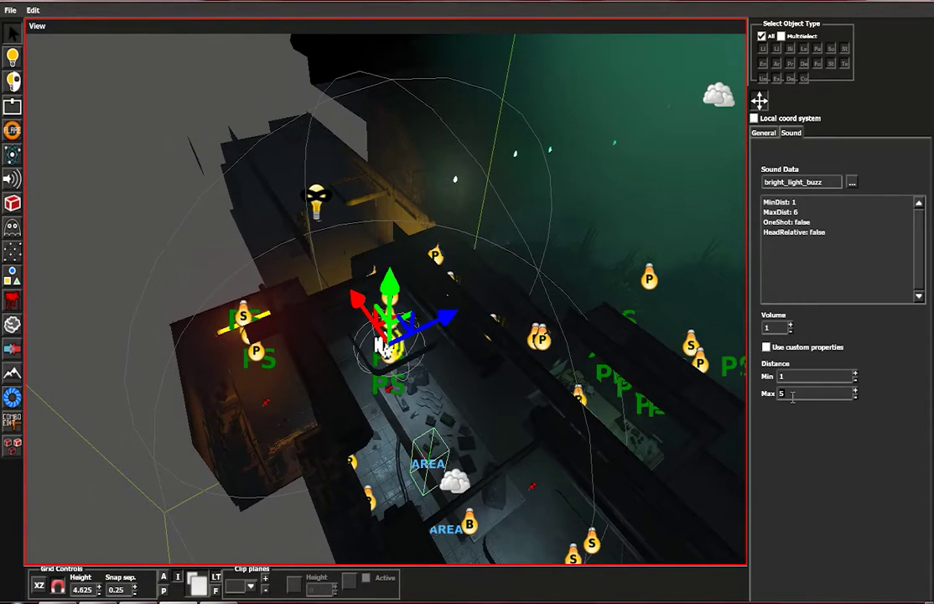
pyautogui.scroll(1, 484, 360)
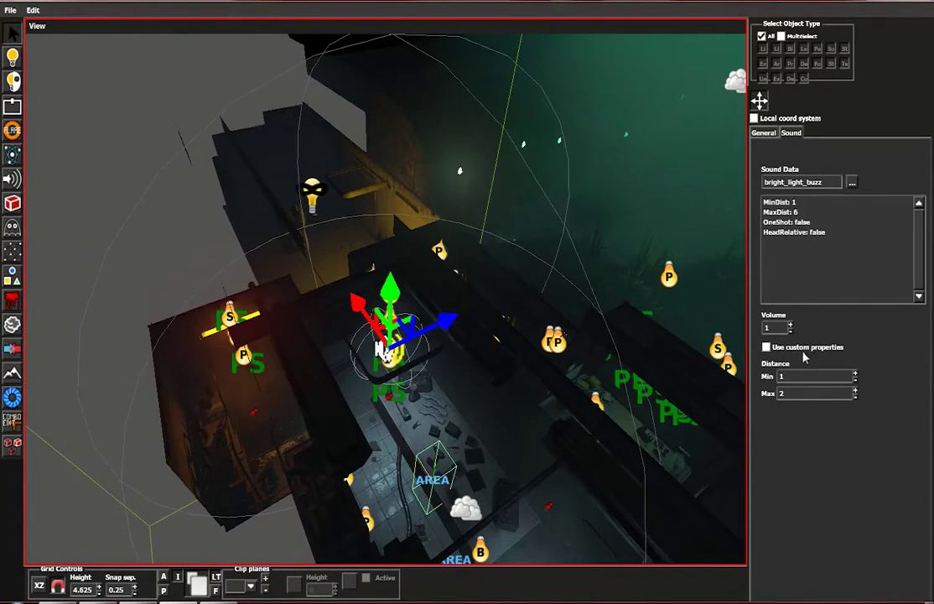
pyautogui.click(803, 351)
pyautogui.click(802, 351)
pyautogui.click(802, 351)
pyautogui.scroll(2, 503, 369)
pyautogui.keyDown('alt'); pyautogui.moveTo(419, 387); pyautogui.dragTo(388, 316); pyautogui.keyUp('alt')
pyautogui.scroll(2, 387, 316)
pyautogui.keyDown('alt'); pyautogui.moveTo(398, 411); pyautogui.dragTo(385, 383); pyautogui.keyUp('alt')
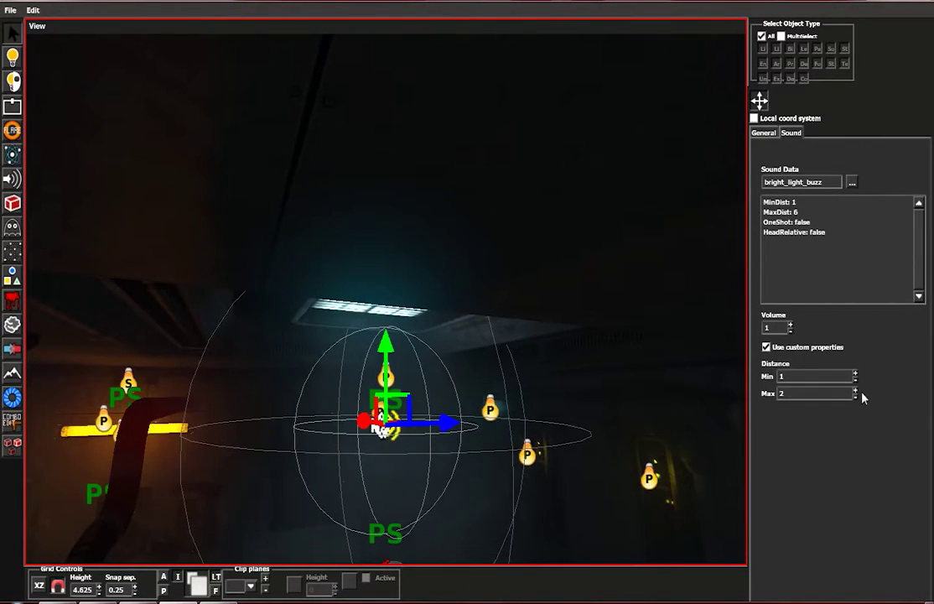
pyautogui.moveTo(357, 444); pyautogui.dragTo(421, 487, button='middle')
# - Copy the lamp sound to the ceiling lamp at the other end of the lab and shift both sounds slightly along X
pyautogui.scroll(-5, 408, 473)
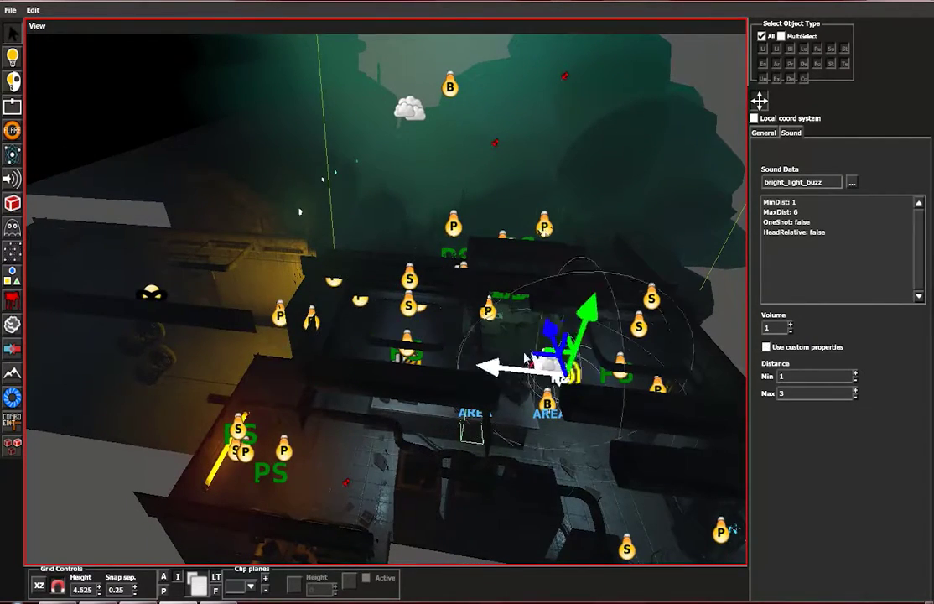
pyautogui.scroll(3, 560, 365)
pyautogui.keyDown('ctrl'); pyautogui.click(410, 380); pyautogui.keyUp('ctrl')
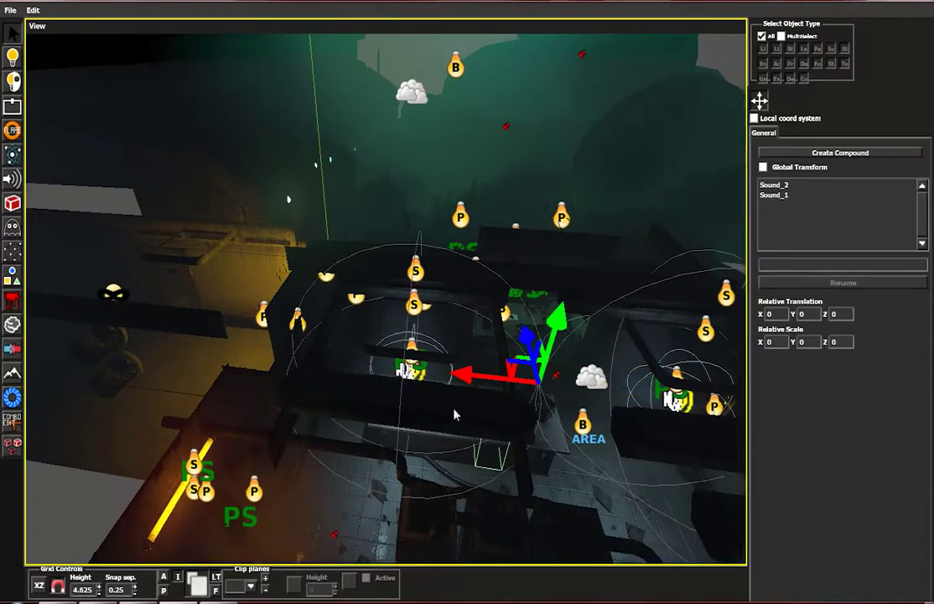
pyautogui.moveTo(456, 415); pyautogui.dragTo(411, 397, button='middle')
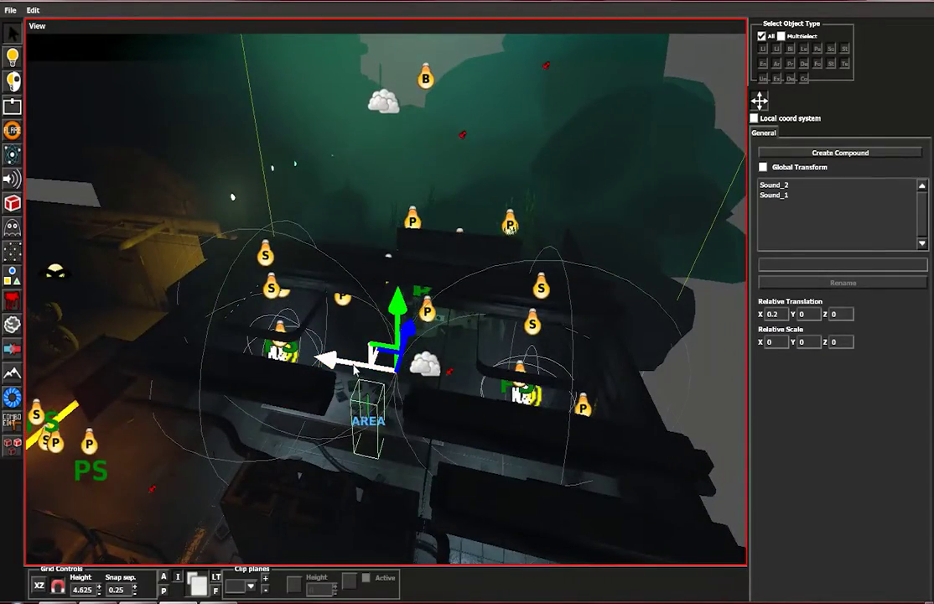
pyautogui.moveTo(364, 365); pyautogui.dragTo(442, 285, button='middle')
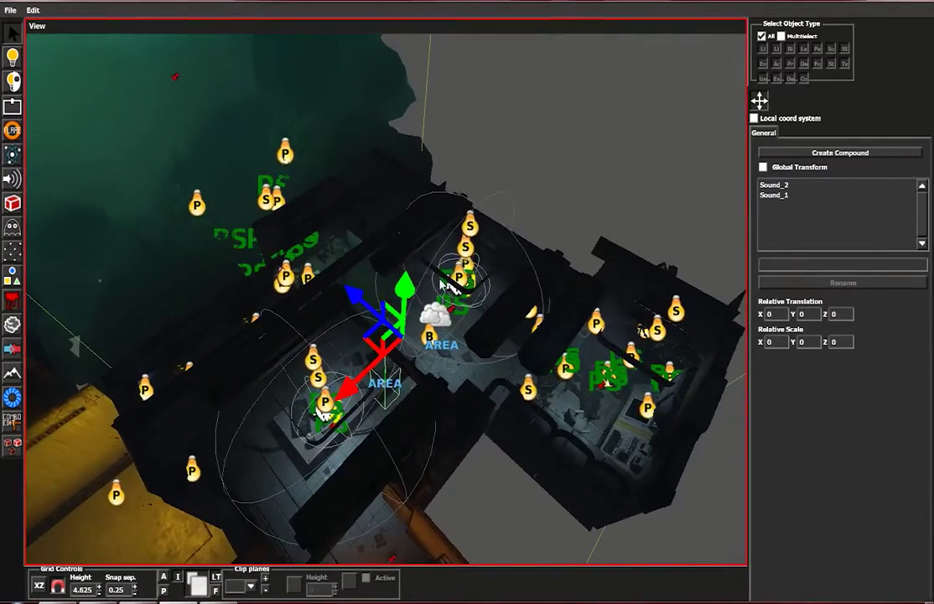
# - Copy the worktable lamp's buzz sound into the adjoining console room and position it near the ceiling light there
pyautogui.click(454, 295)
pyautogui.moveTo(342, 329); pyautogui.dragTo(403, 269, button='middle')
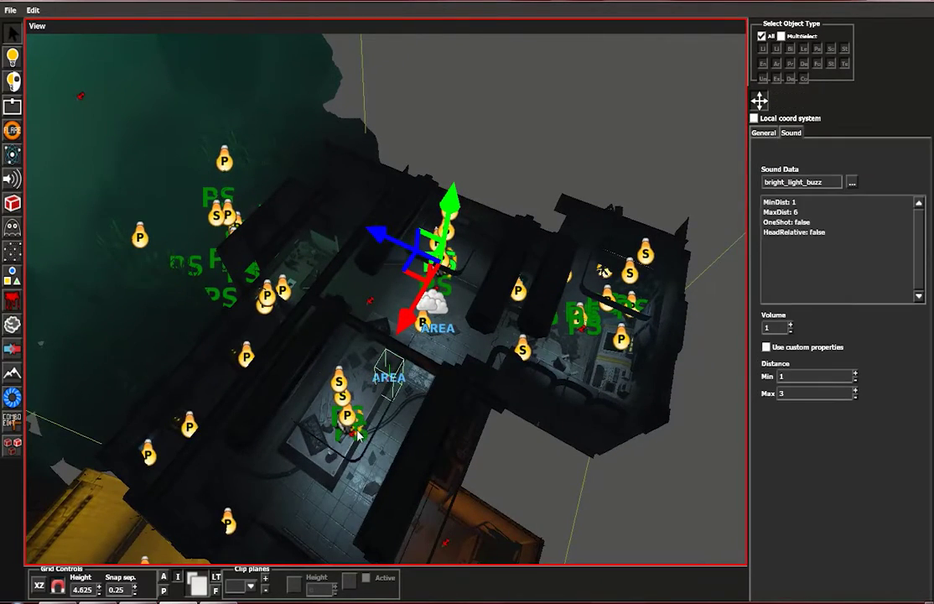
pyautogui.click(358, 436)
pyautogui.moveTo(359, 435); pyautogui.dragTo(437, 425, button='middle')
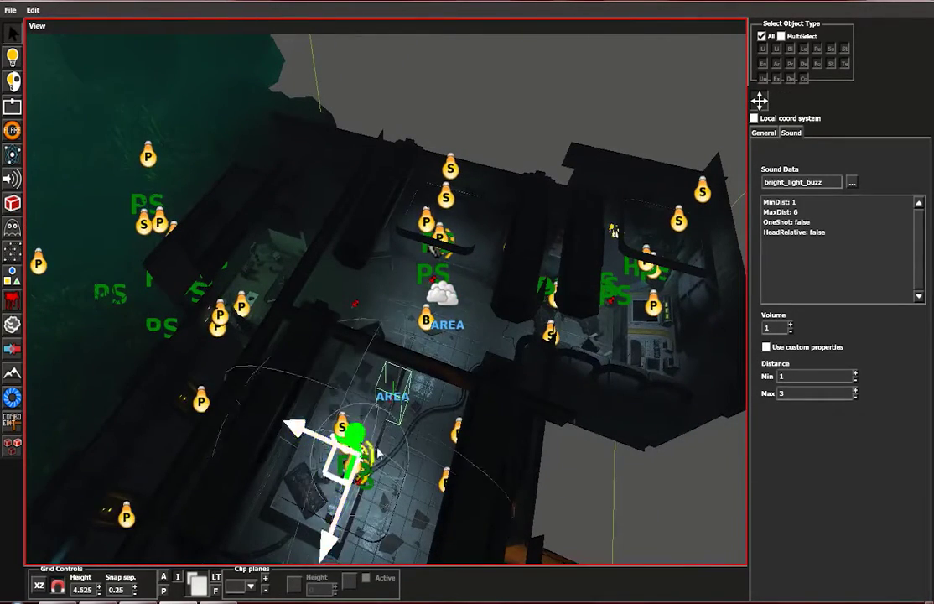
pyautogui.press('f')
pyautogui.scroll(-6, 284, 333)
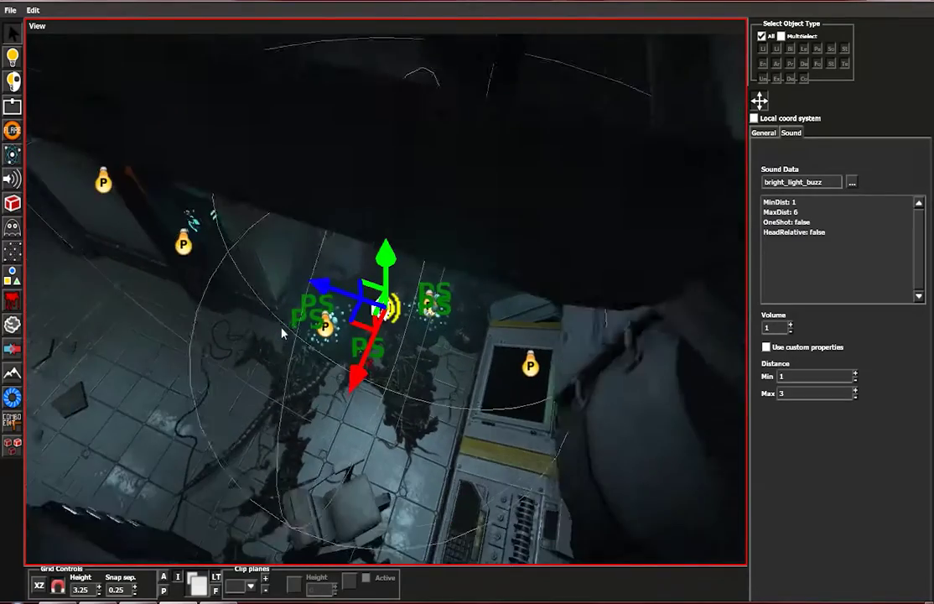
pyautogui.moveTo(236, 338); pyautogui.dragTo(417, 353, button='middle')
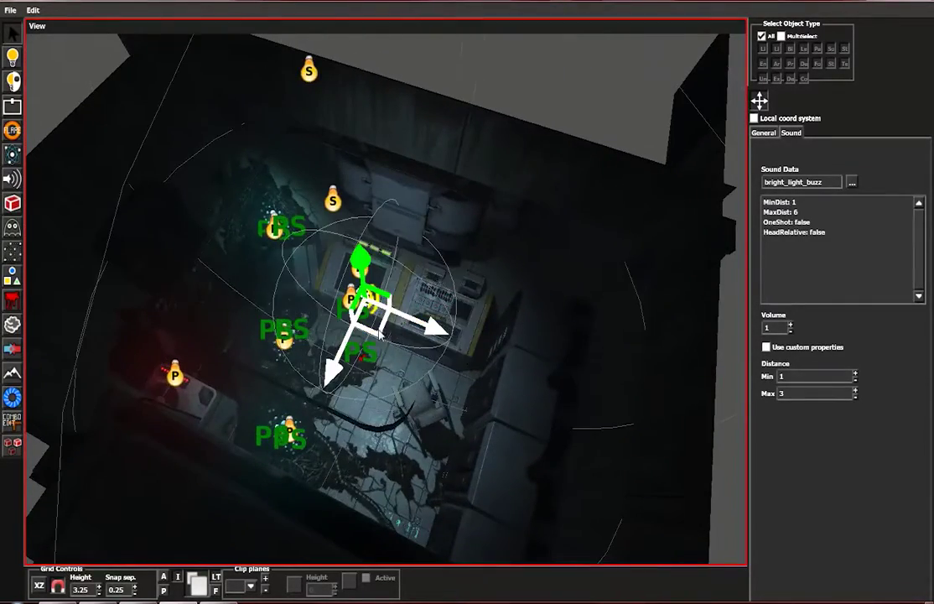
# - Copy the console room's buzz sound and move the copy beside the yellow tube light in the orange-lit room
pyautogui.scroll(-10, 379, 334)
pyautogui.moveTo(485, 354); pyautogui.dragTo(397, 255, button='middle')
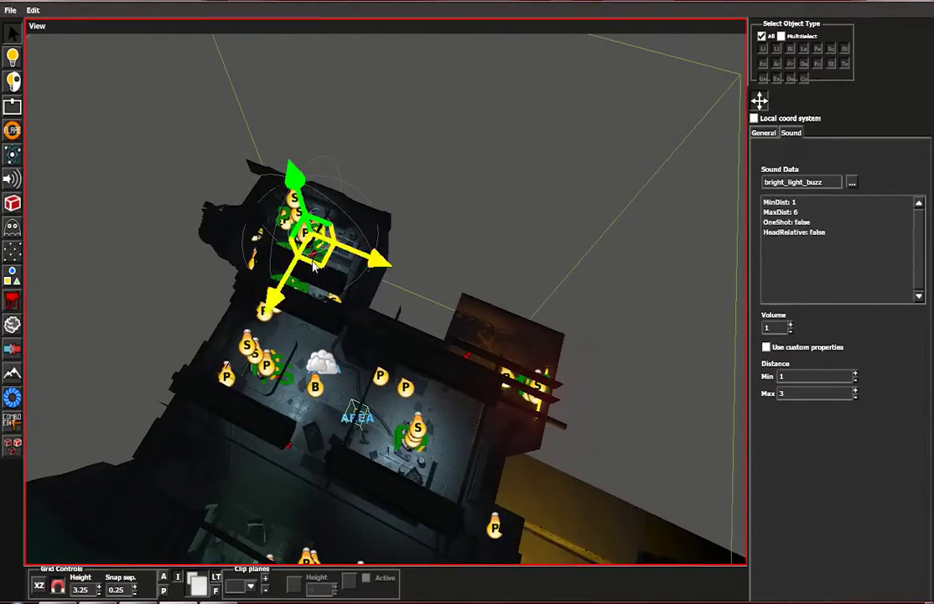
pyautogui.moveTo(315, 262); pyautogui.dragTo(578, 417)
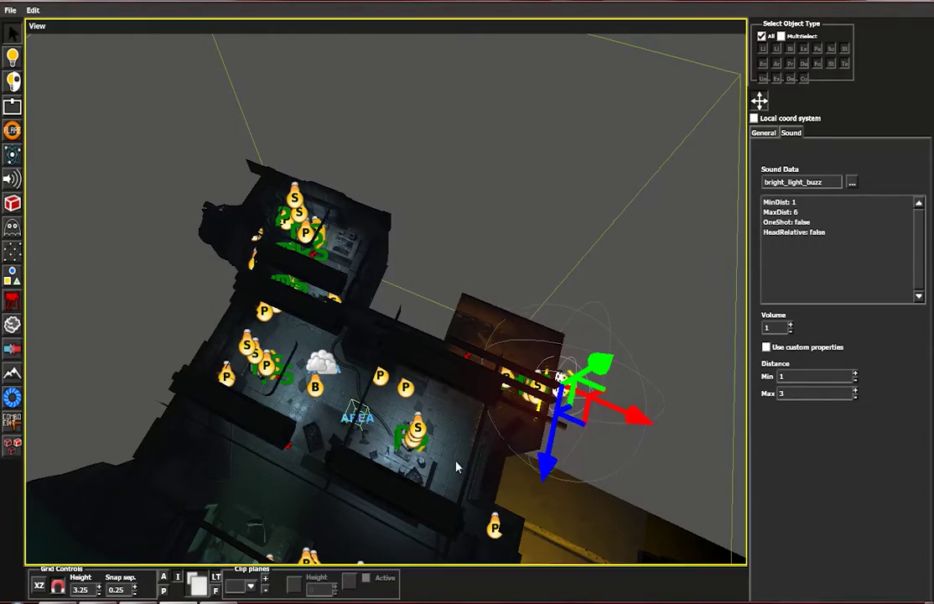
# - Select all four buzz sounds together to inspect their ranges across the rooms, and clear the selection
pyautogui.scroll(4, 388, 462)
pyautogui.moveTo(384, 461); pyautogui.dragTo(403, 342, button='middle')
pyautogui.keyDown('ctrl'); pyautogui.click(389, 178); pyautogui.keyUp('ctrl')
pyautogui.scroll(-3, 334, 309)
pyautogui.scroll(3, 303, 292)
pyautogui.keyDown('ctrl'); pyautogui.click(303, 285); pyautogui.keyUp('ctrl')
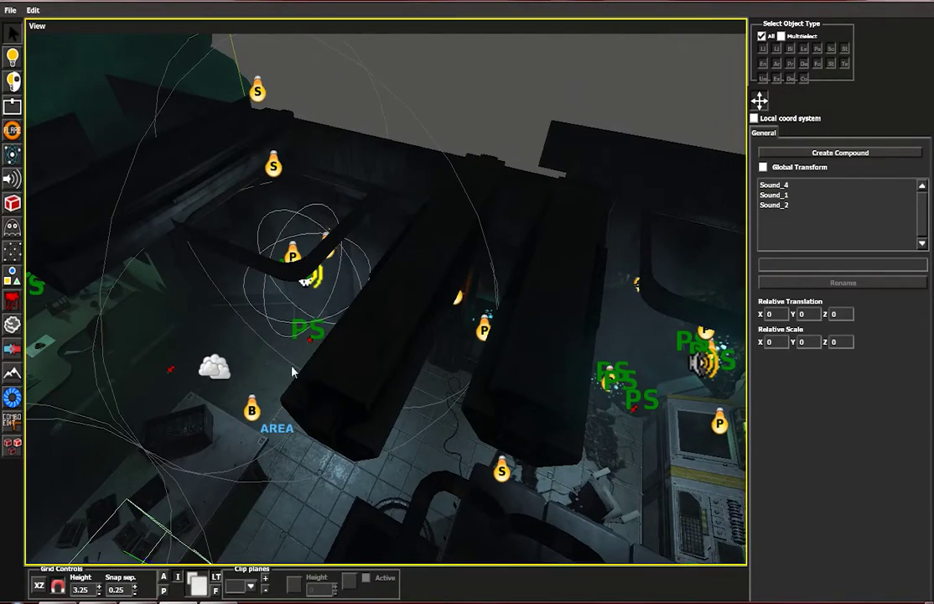
pyautogui.moveTo(633, 366); pyautogui.dragTo(560, 371, button='middle')
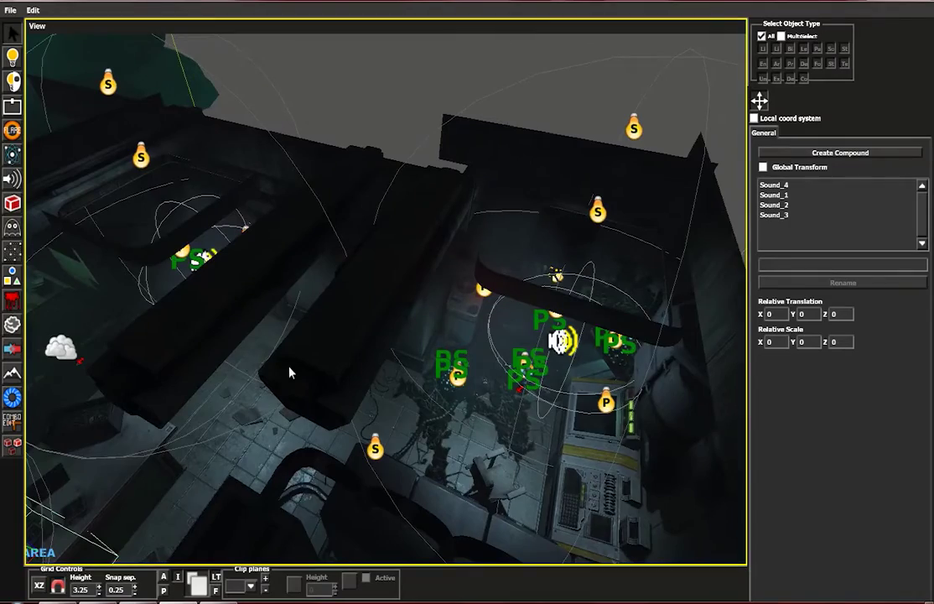
pyautogui.moveTo(289, 372); pyautogui.dragTo(388, 269, button='middle')
pyautogui.moveTo(375, 352); pyautogui.dragTo(271, 424, button='middle')
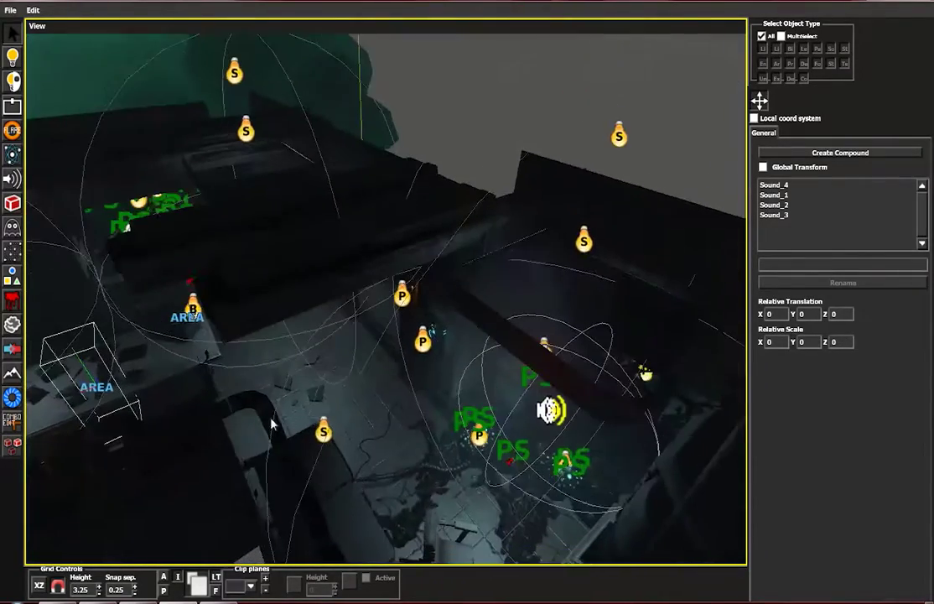
pyautogui.moveTo(278, 374); pyautogui.dragTo(449, 505, button='middle')
pyautogui.scroll(-3, 369, 420)
pyautogui.click(351, 479)
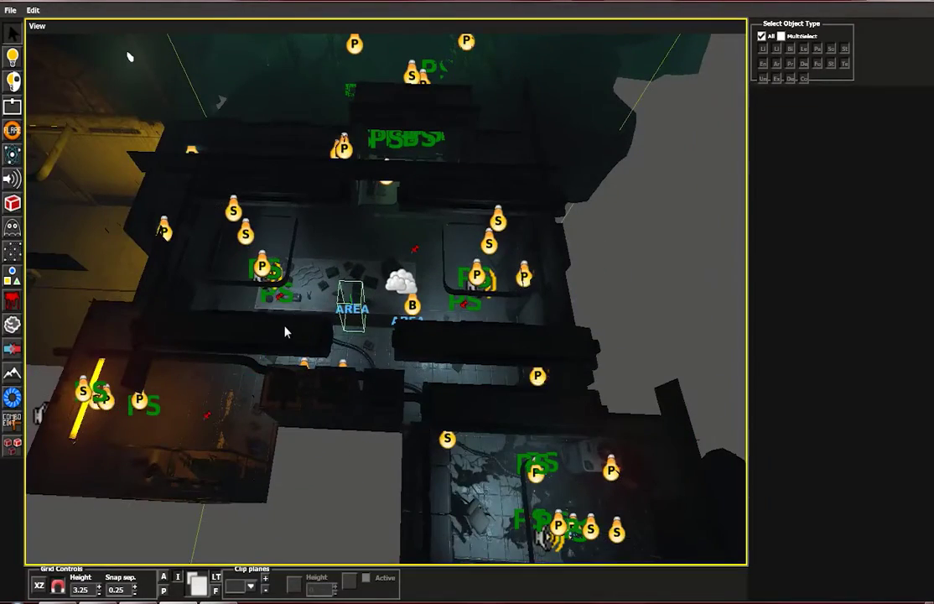
pyautogui.scroll(3, 469, 396)
pyautogui.scroll(3, 349, 405)
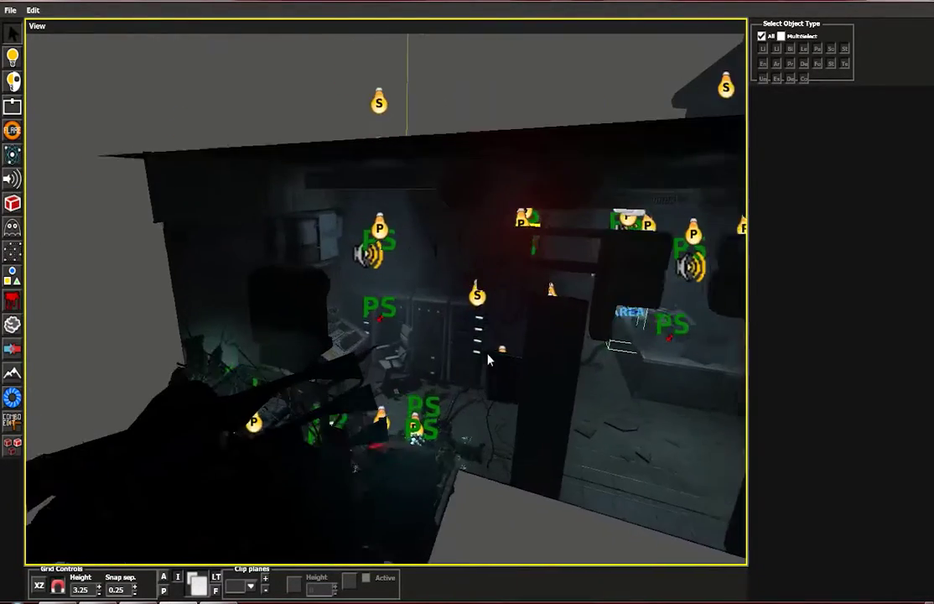
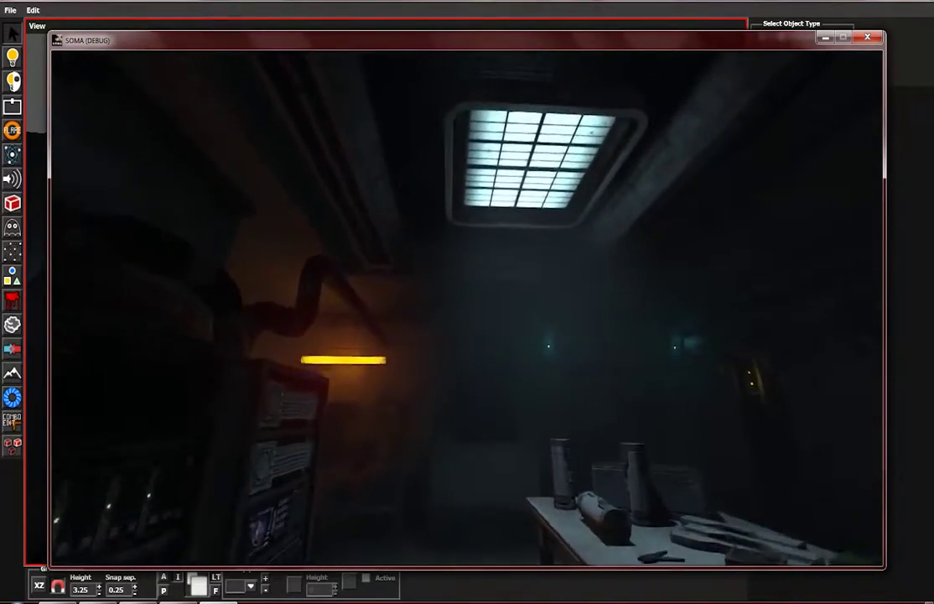
# - Switch to the SOMA debug game, walk through the orange-lit room, lab and console room to check the lamp sounds, and return to the level editor
pyautogui.press('w')
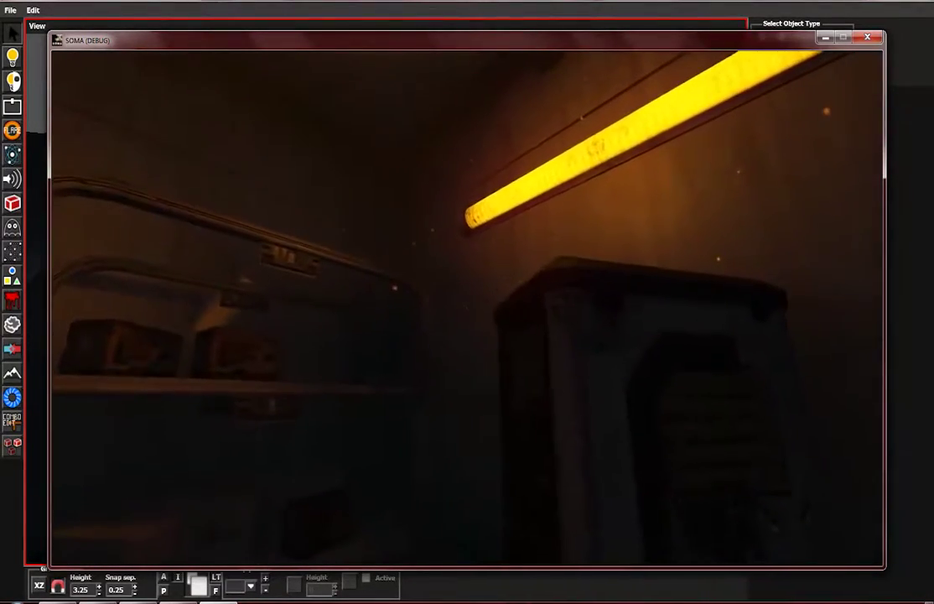
pyautogui.press('s')
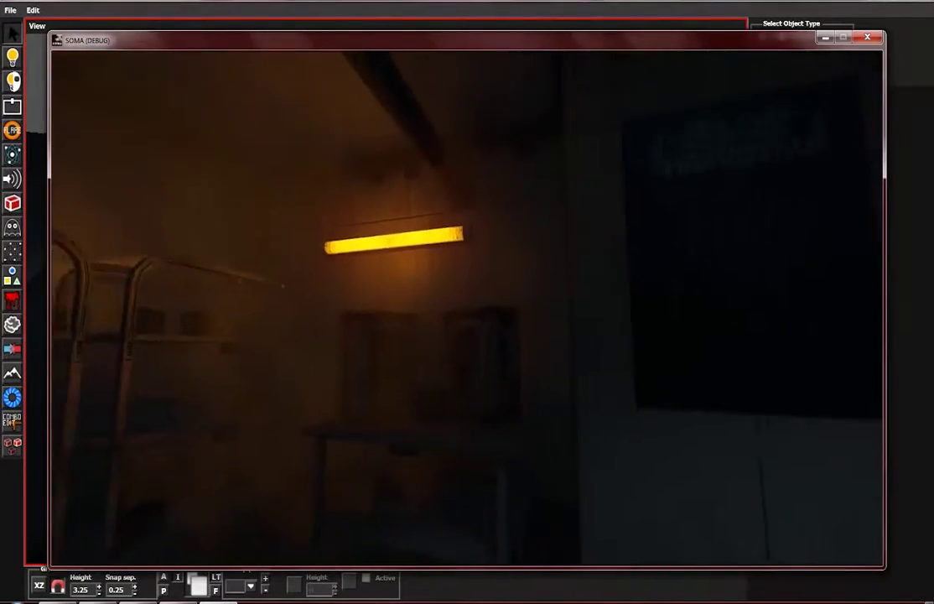
pyautogui.press('w')
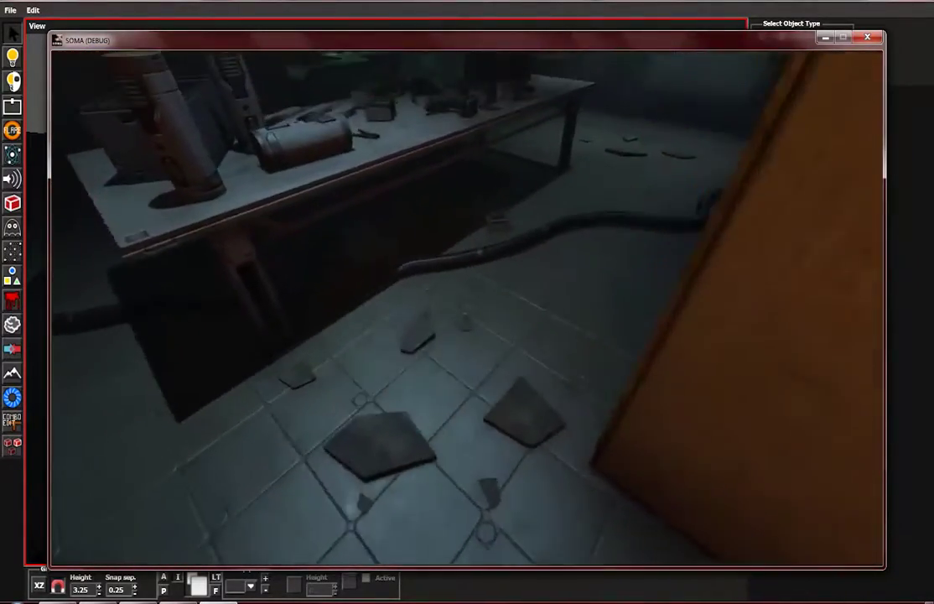
pyautogui.press('w')
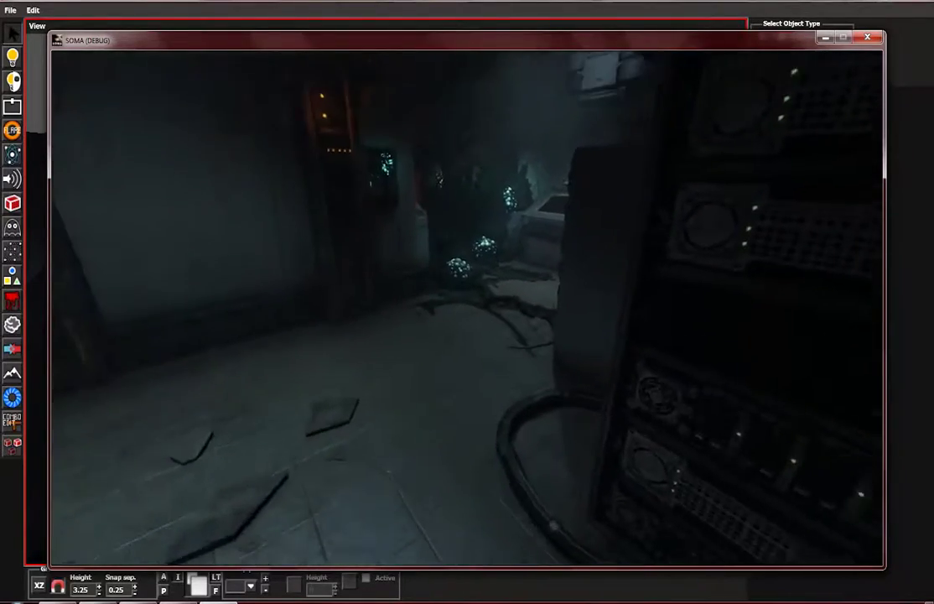
pyautogui.press('w')
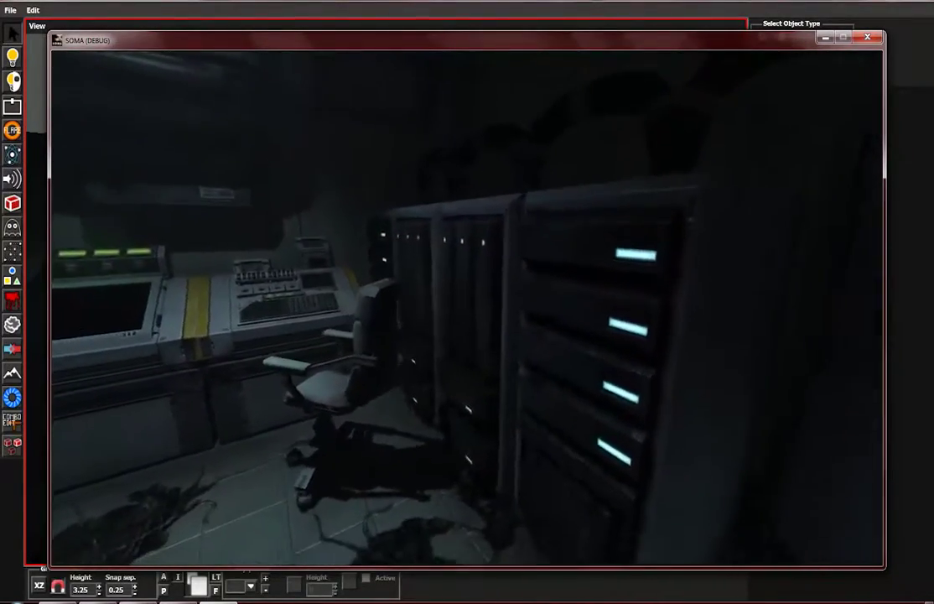
pyautogui.press('w')
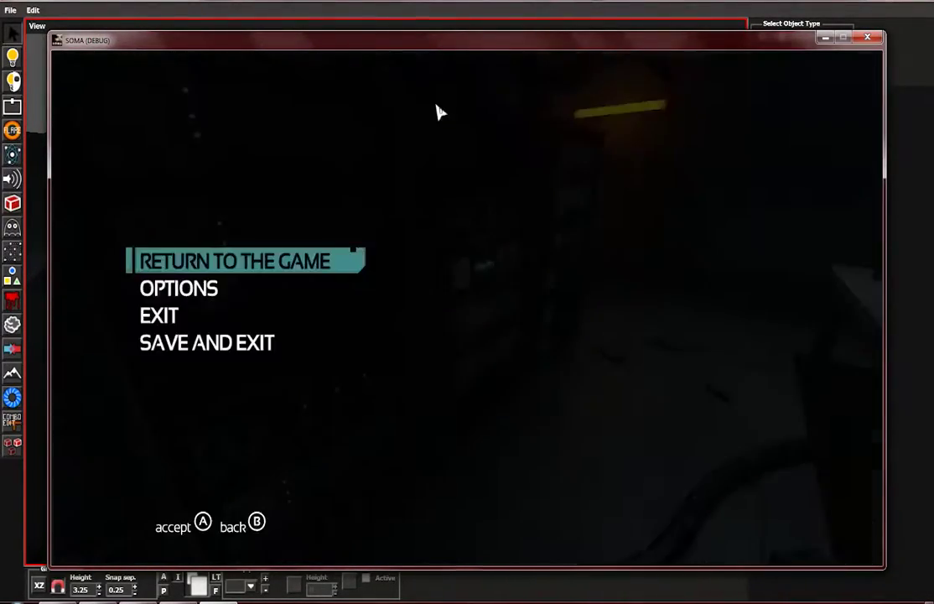
pyautogui.hotkey('alt', 'Tab')
# - Examine the server racks beside the worktable from above to find a spot for their sound
pyautogui.scroll(-3, 394, 425)
pyautogui.moveTo(313, 388); pyautogui.dragTo(419, 295, button='middle')
pyautogui.click(339, 333)
pyautogui.press('f')
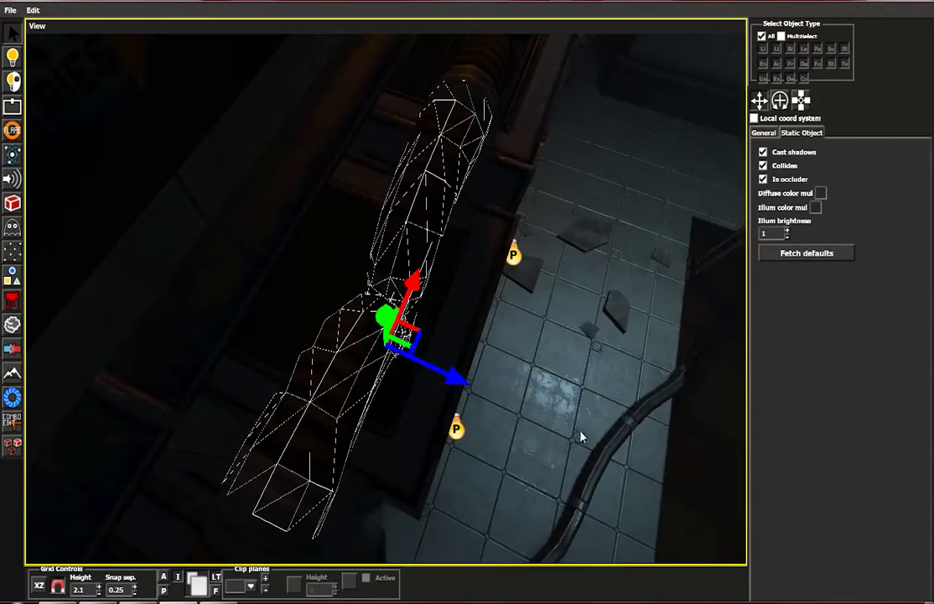
pyautogui.moveTo(582, 440); pyautogui.dragTo(498, 390, button='middle')
pyautogui.click(485, 427)
pyautogui.press('f')
pyautogui.keyDown('alt'); pyautogui.moveTo(483, 428); pyautogui.dragTo(90, 339, button='right'); pyautogui.keyUp('alt')
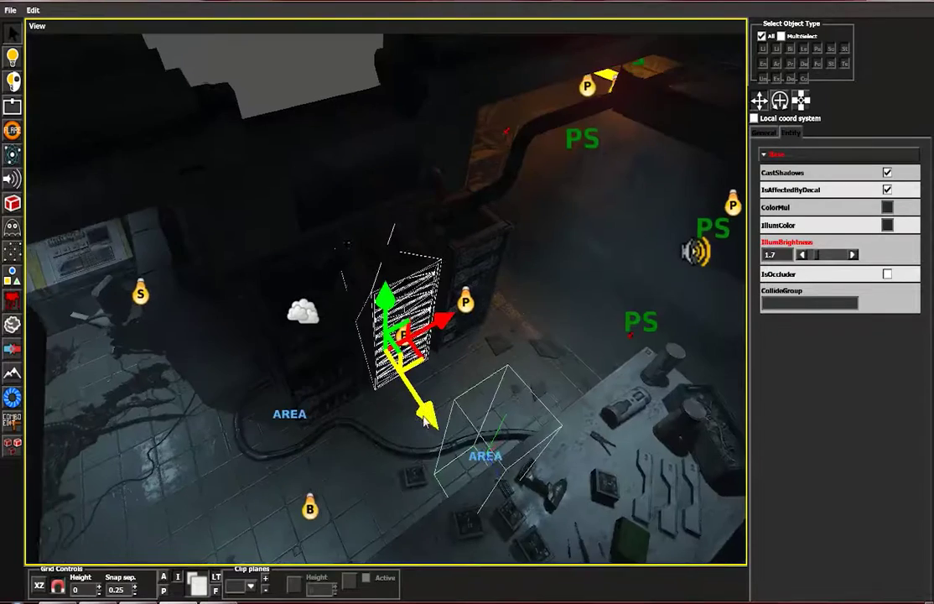
# - Load the hum event from level_amb_shared_machines/tech/server as the sound for a new sound object
pyautogui.click(12, 229)
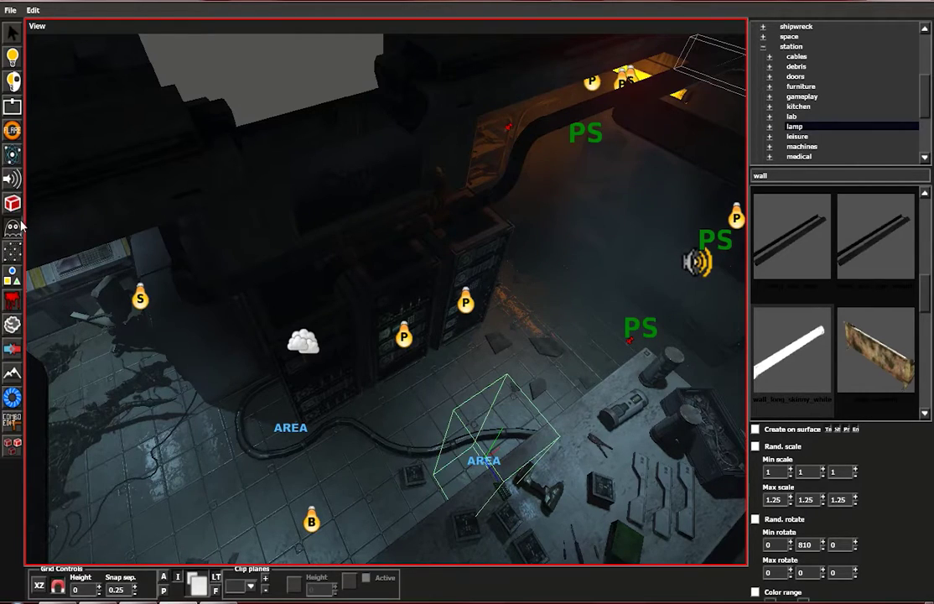
pyautogui.click(13, 179)
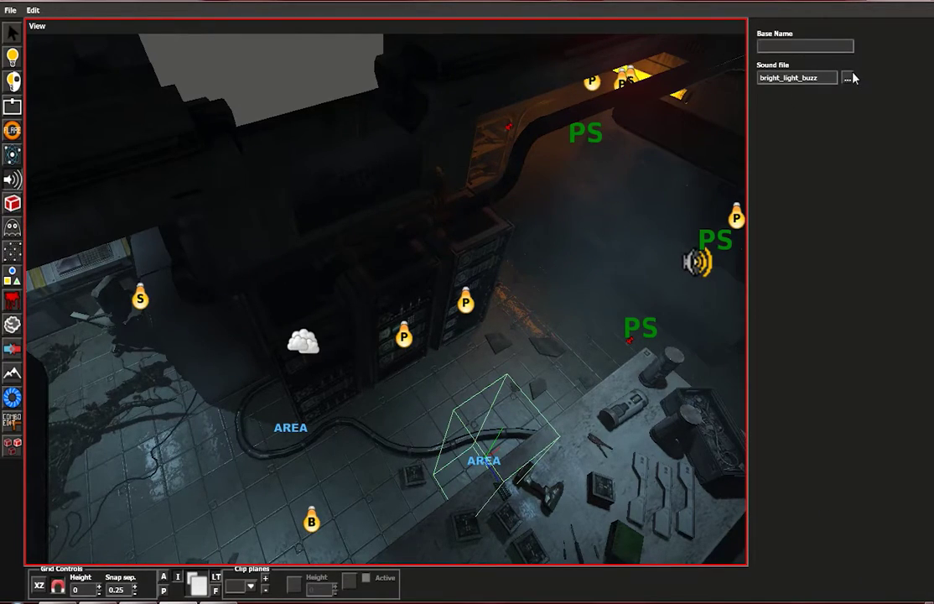
pyautogui.click(848, 77)
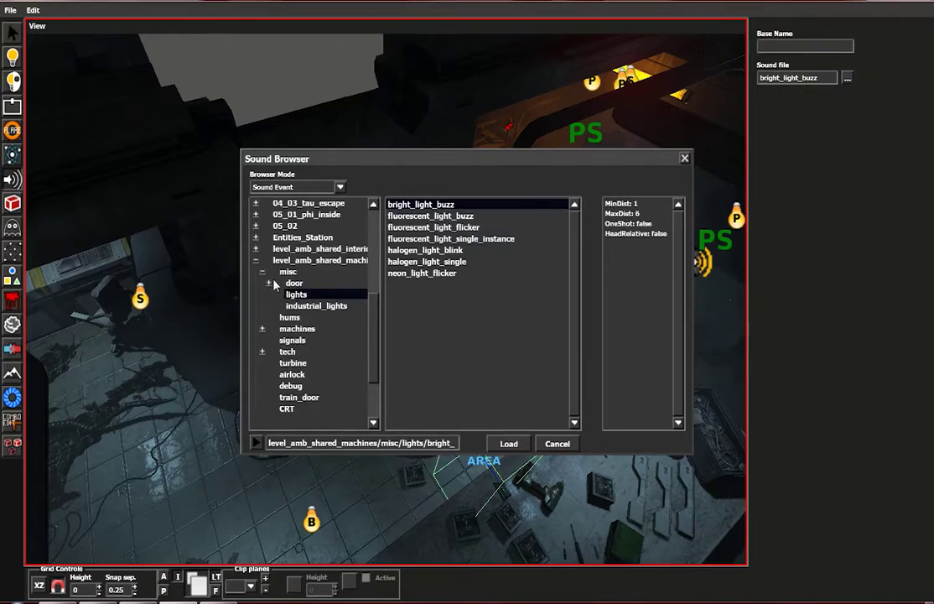
pyautogui.click(261, 329)
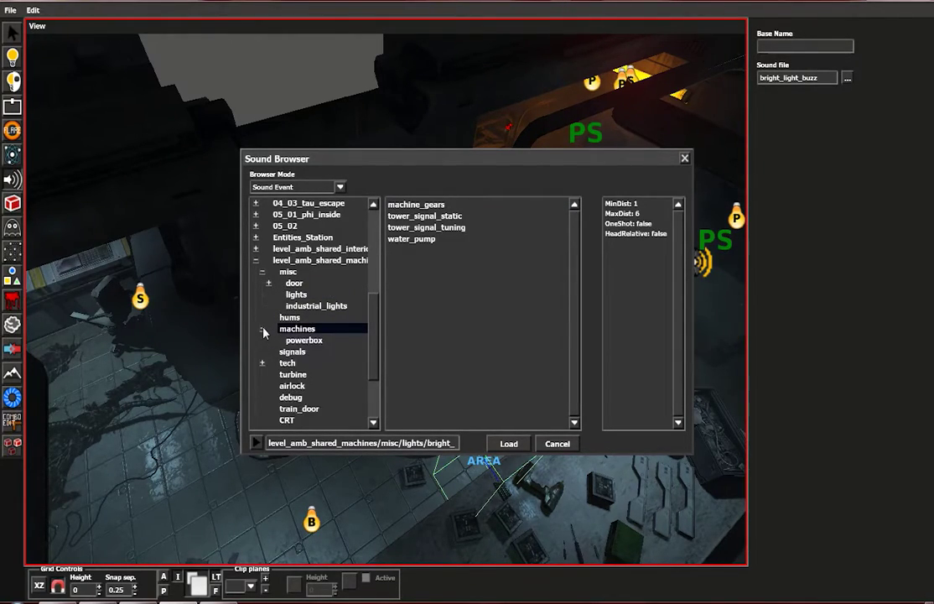
pyautogui.scroll(-2, 309, 369)
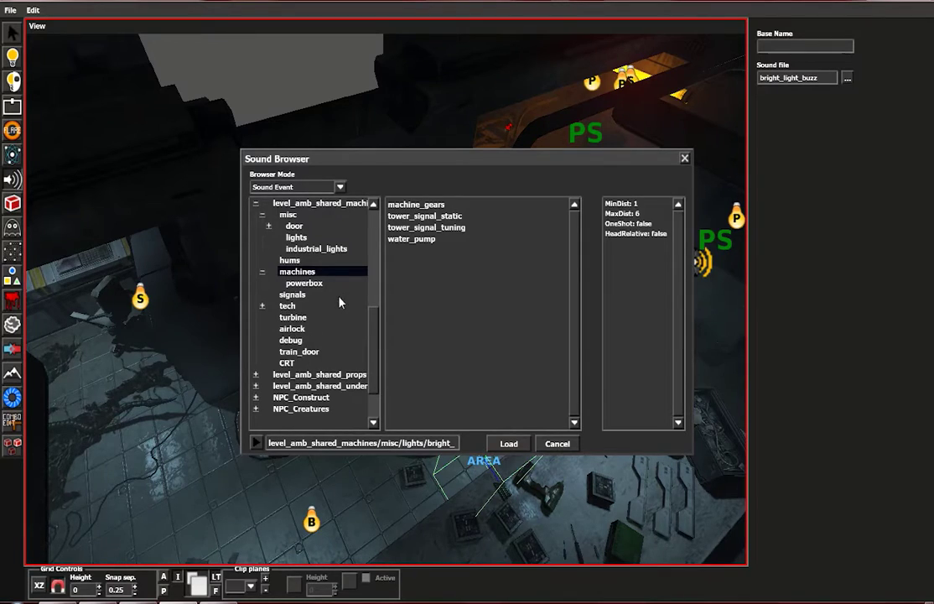
pyautogui.click(262, 306)
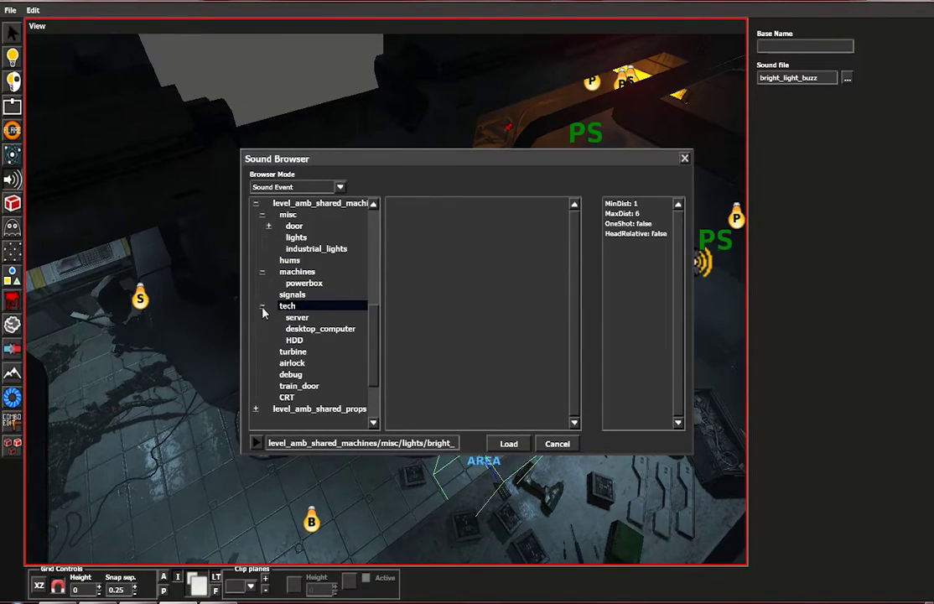
pyautogui.click(293, 317)
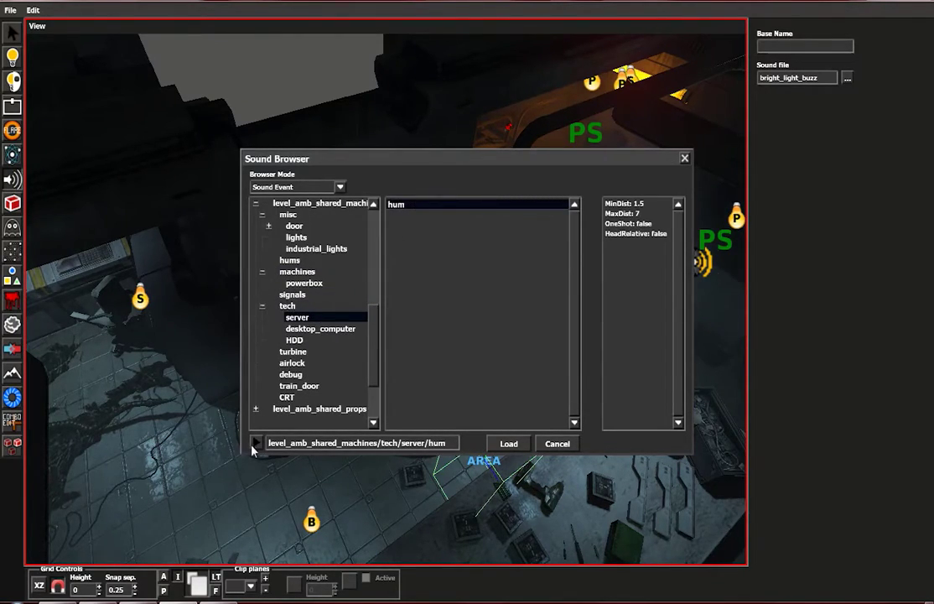
pyautogui.click(513, 442)
# - Place the hum sound at the server racks and give it custom distances of min 1 and max 3
pyautogui.click(426, 383)
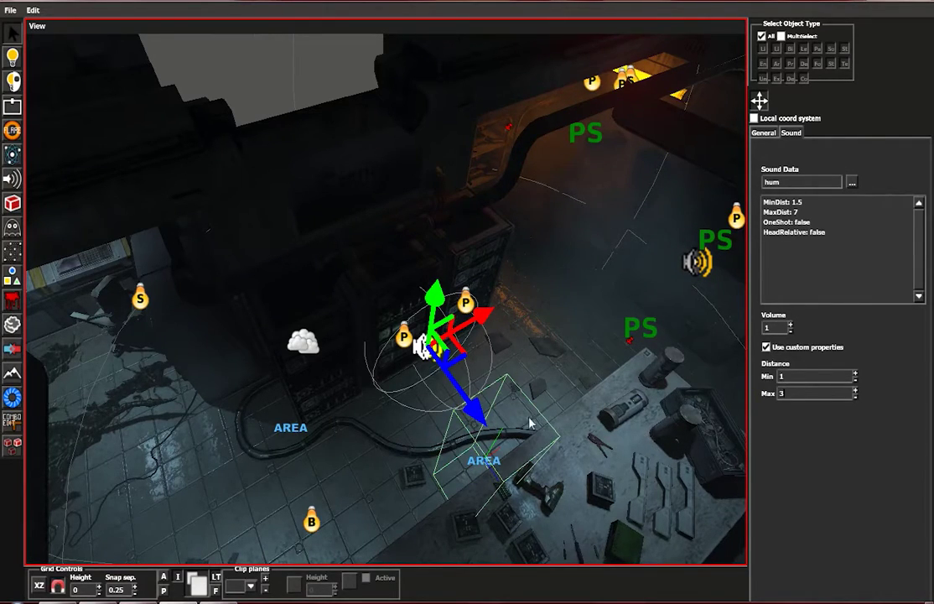
pyautogui.keyDown('alt'); pyautogui.moveTo(420, 366); pyautogui.dragTo(373, 336); pyautogui.keyUp('alt')
pyautogui.keyDown('alt'); pyautogui.moveTo(305, 404); pyautogui.dragTo(288, 556); pyautogui.keyUp('alt')
pyautogui.click(423, 428)
# - Switch to the SOMA debug game, walk around the server racks to check their hum, and return to the level editor
pyautogui.hotkey('alt', 'Tab')
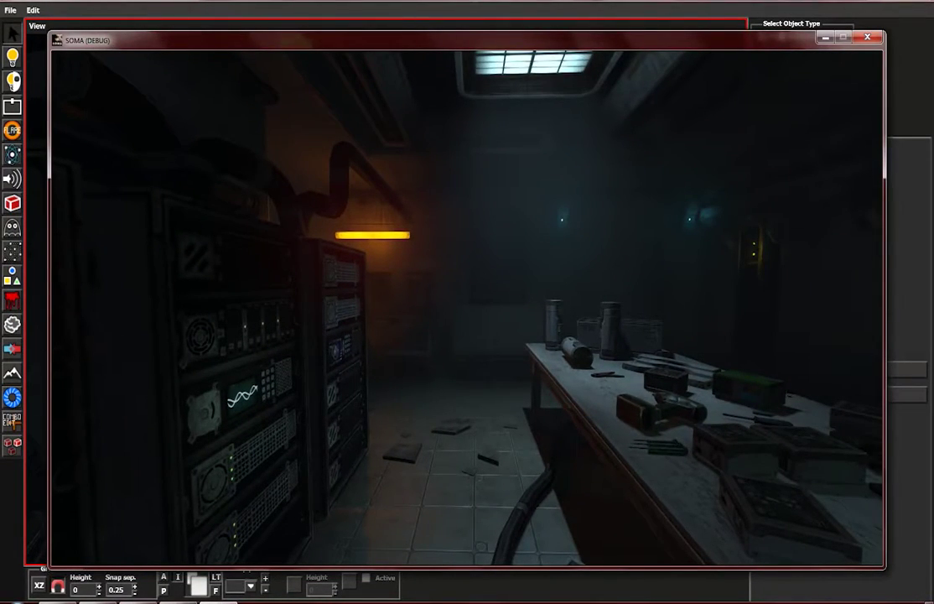
pyautogui.press('w')
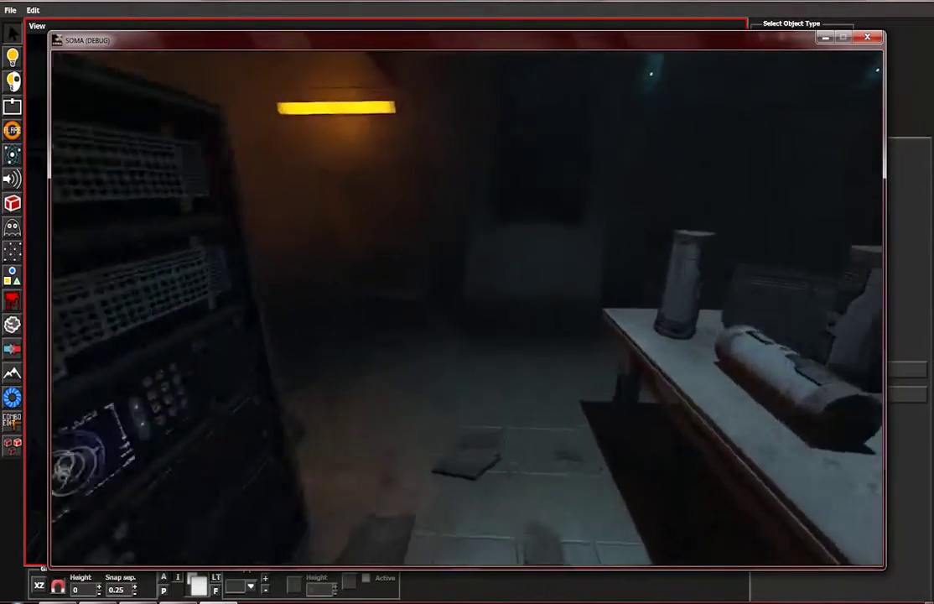
pyautogui.press('w')
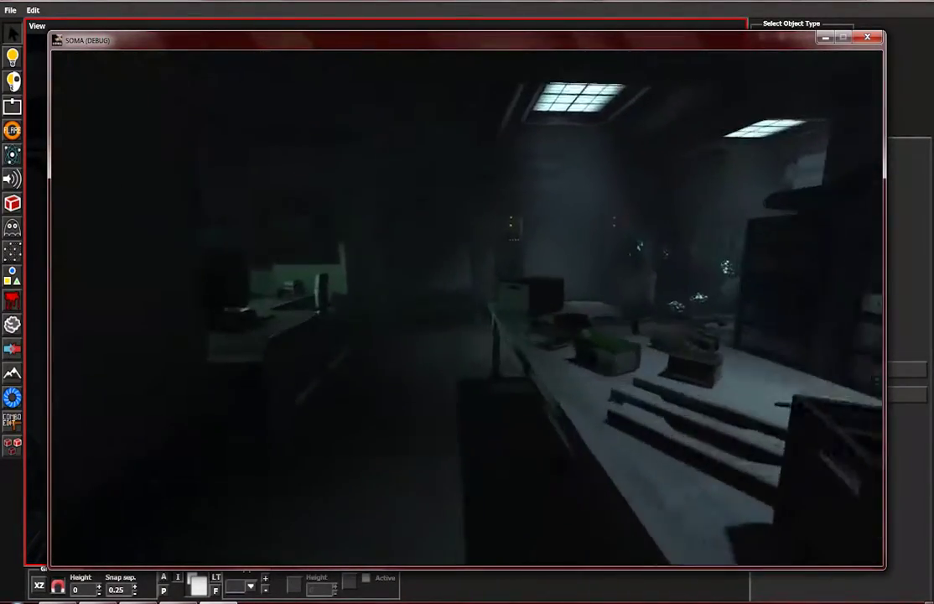
pyautogui.press('w')
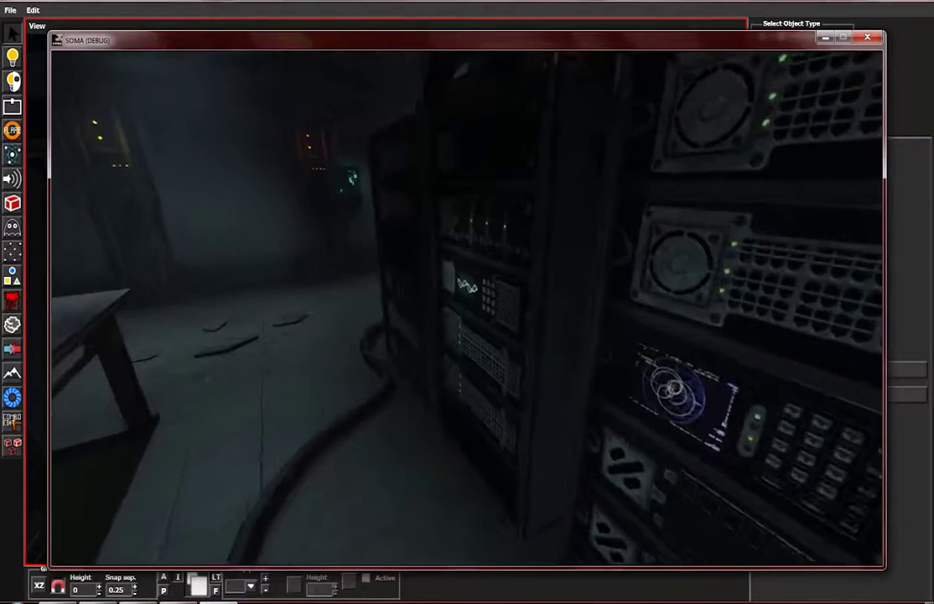
pyautogui.press('w')
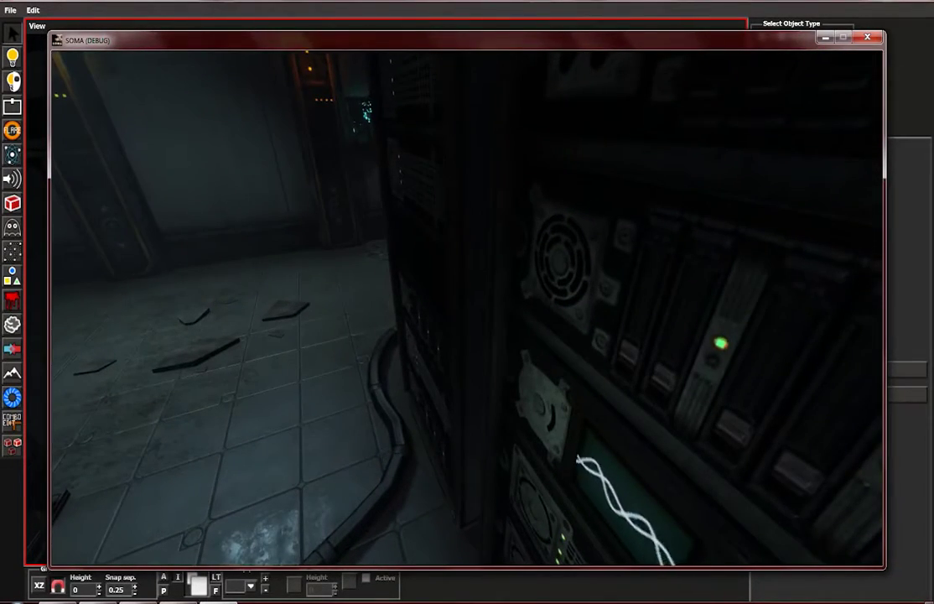
pyautogui.press('w')
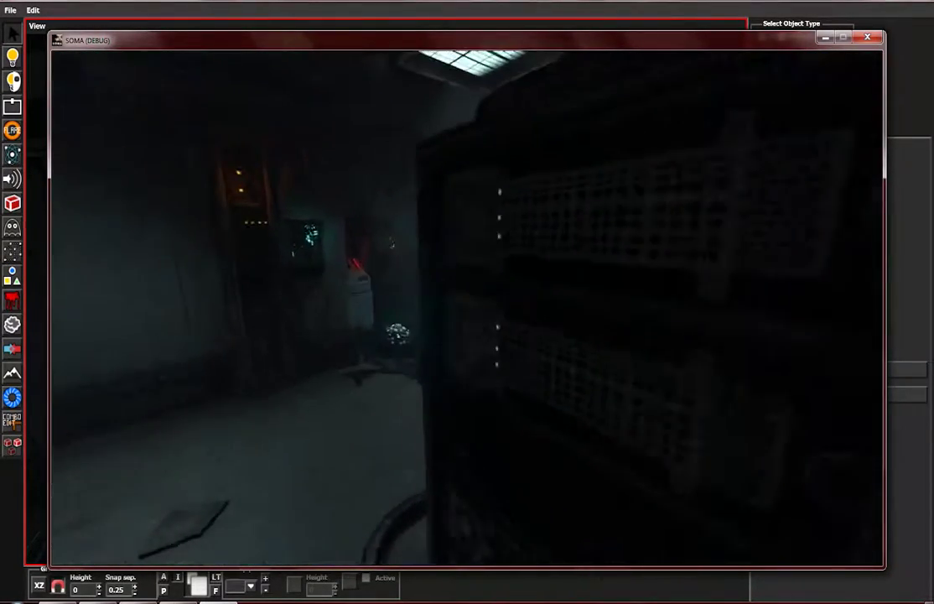
pyautogui.press('w')
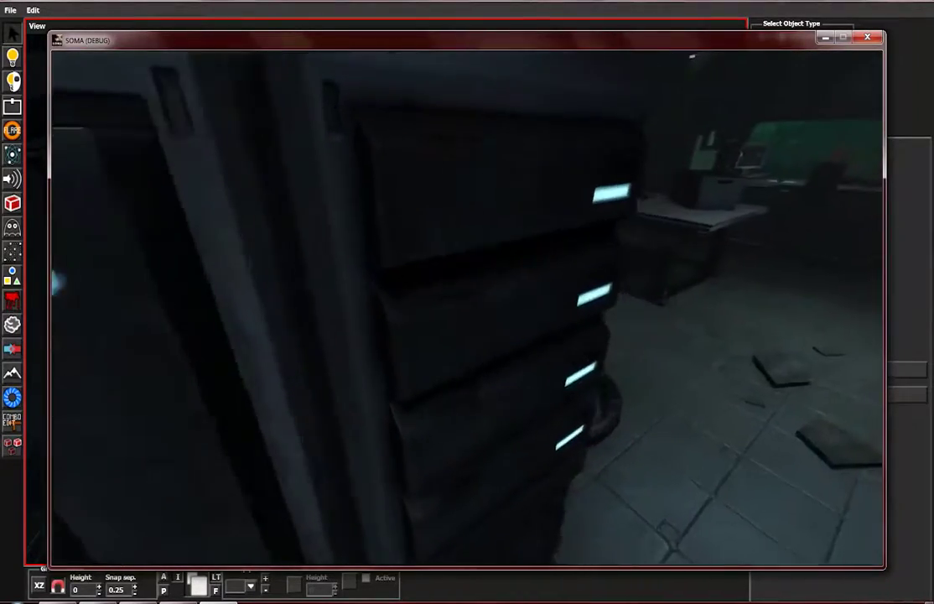
pyautogui.press('Escape')
pyautogui.hotkey('alt', 'F4')
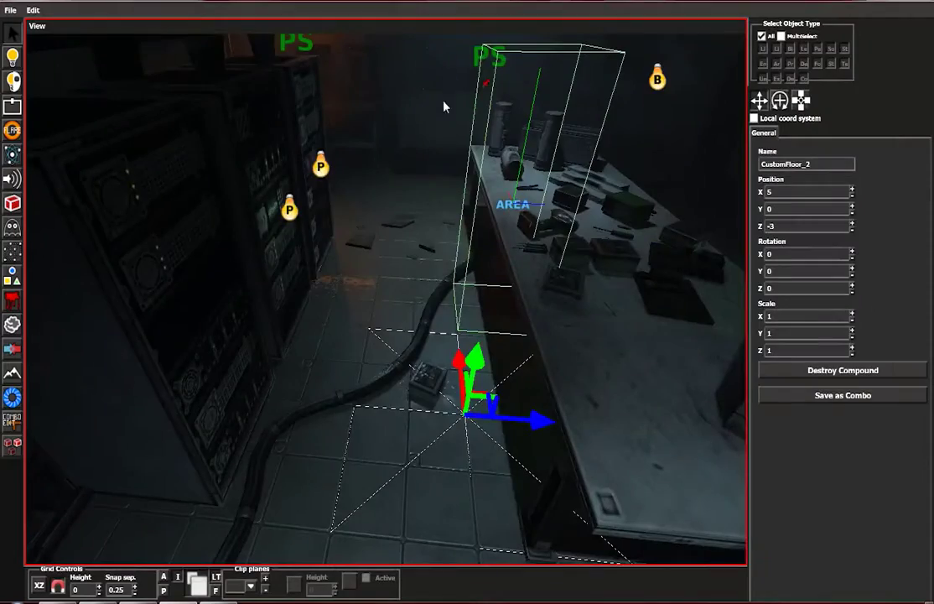
# - Enable custom properties on the server hum and set its distance to min 3 and max 4
pyautogui.moveTo(435, 252); pyautogui.dragTo(721, 317, button='middle')
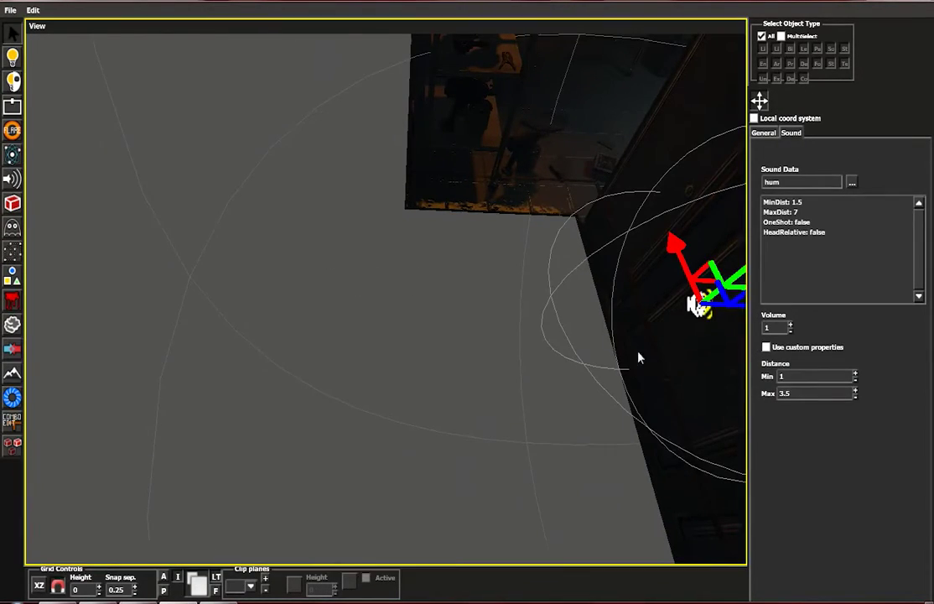
pyautogui.moveTo(662, 353); pyautogui.dragTo(737, 350, button='middle')
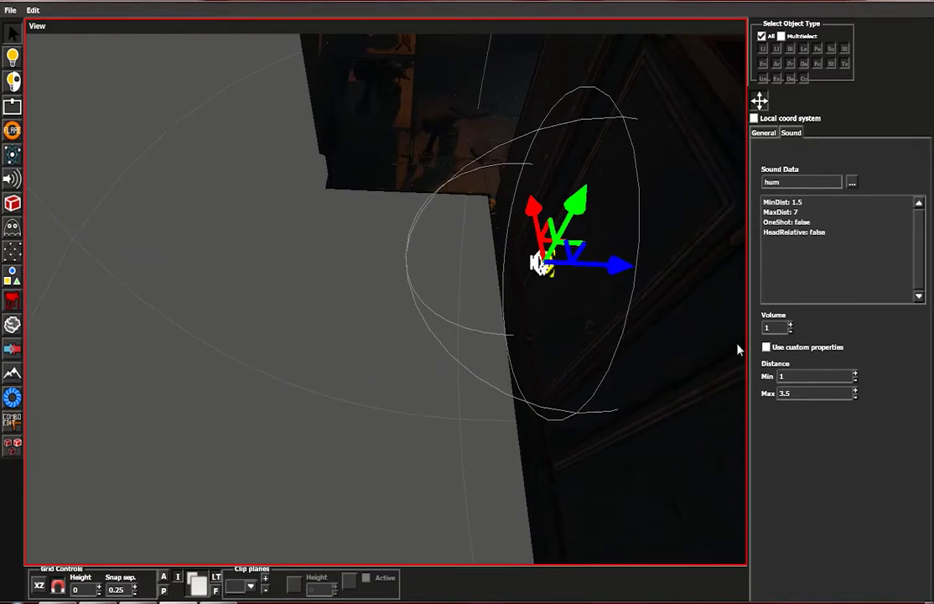
pyautogui.click(855, 375)
pyautogui.click(855, 390)
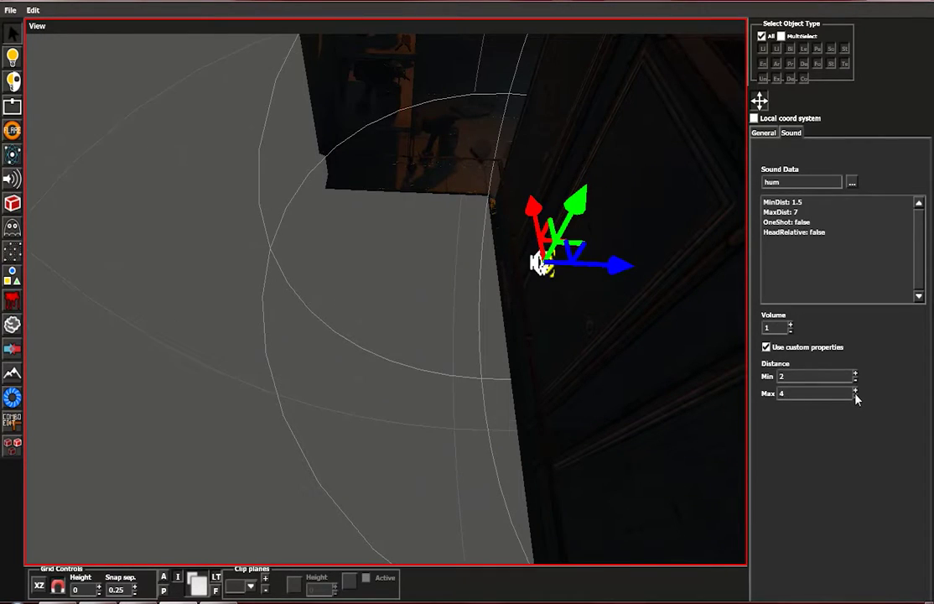
pyautogui.click(855, 376)
pyautogui.scroll(-3, 559, 356)
pyautogui.moveTo(558, 356); pyautogui.dragTo(360, 251, button='middle')
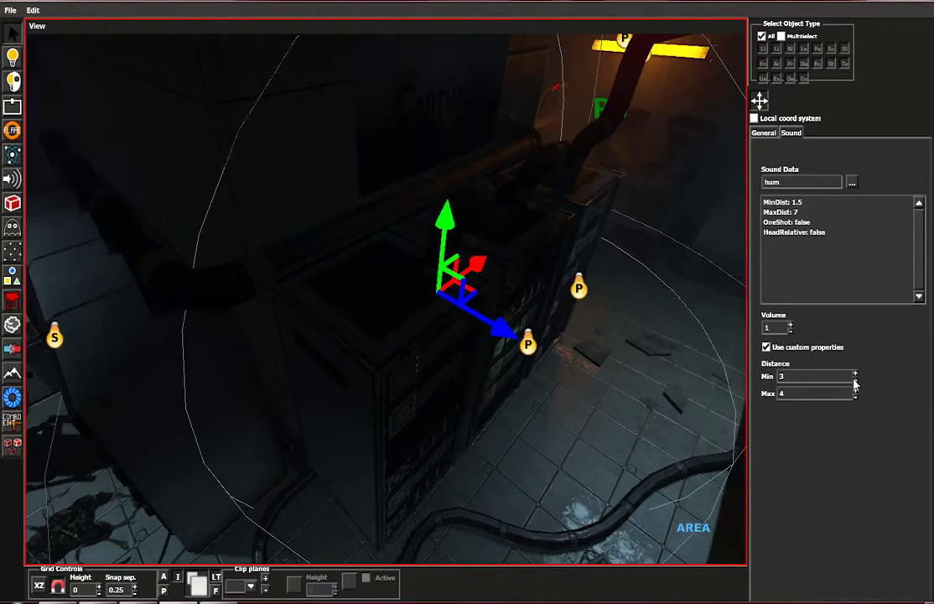
pyautogui.scroll(-4, 540, 382)
pyautogui.moveTo(539, 381); pyautogui.dragTo(469, 436, button='middle')
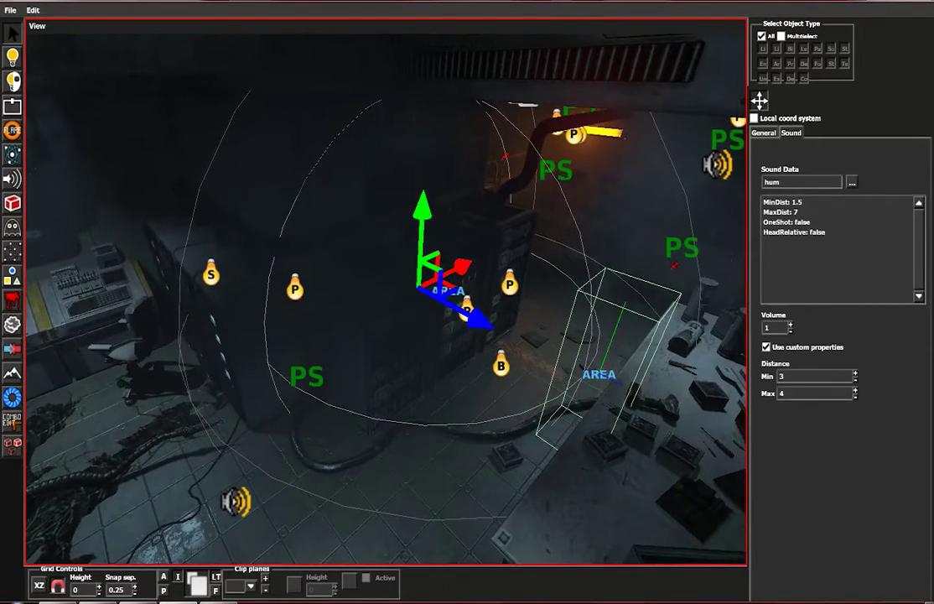
# - Switch to the SOMA debug game, walk through the orange-lit room, lab and console area to judge the hum's range, and return to the level editor
pyautogui.click(218, 602)
pyautogui.press('Escape')
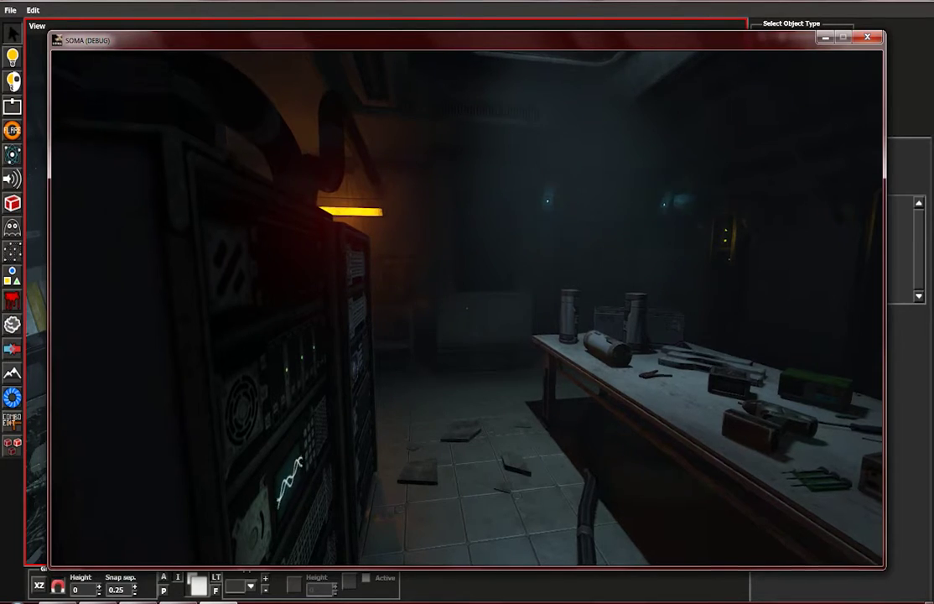
pyautogui.press('w')
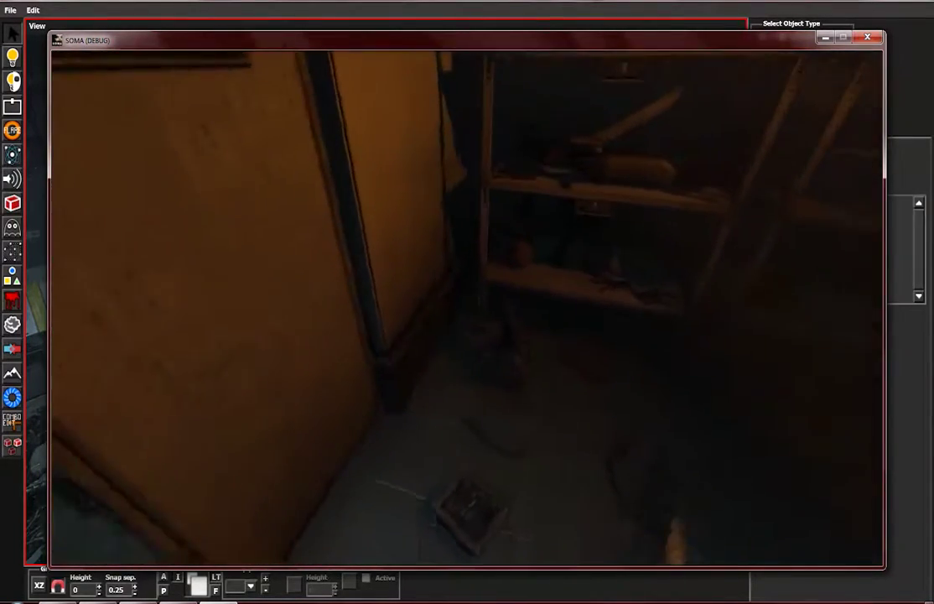
pyautogui.press('w')
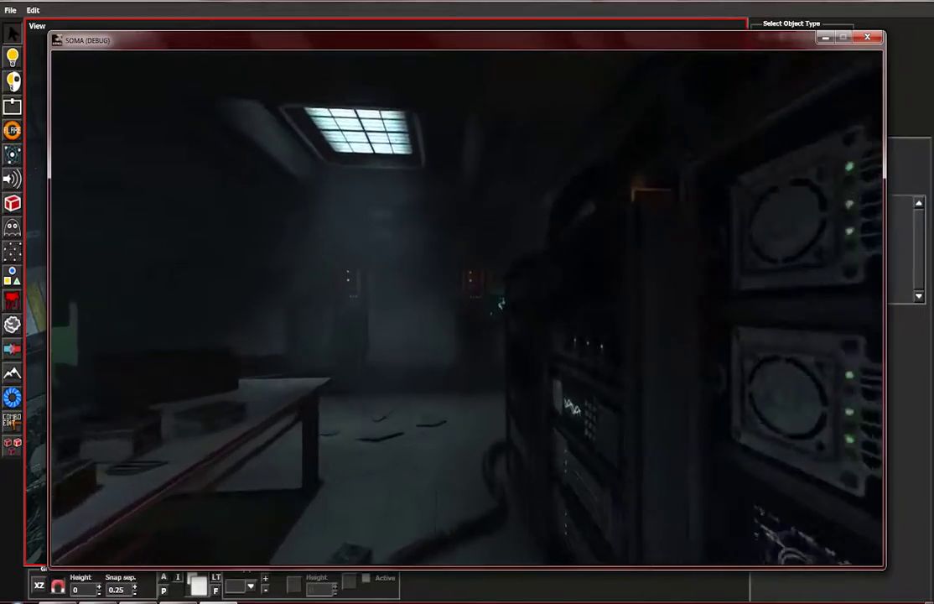
pyautogui.press('w')
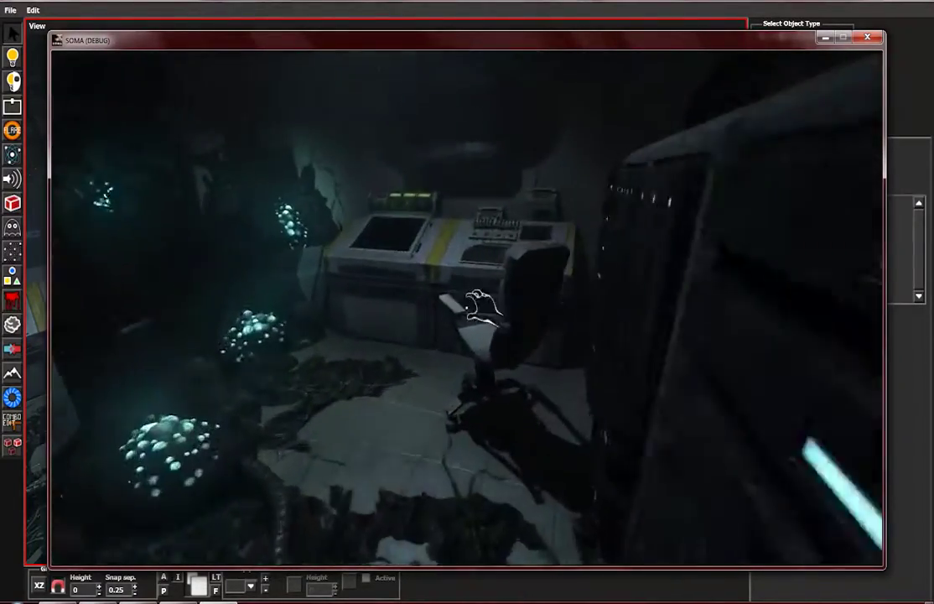
pyautogui.press('w')
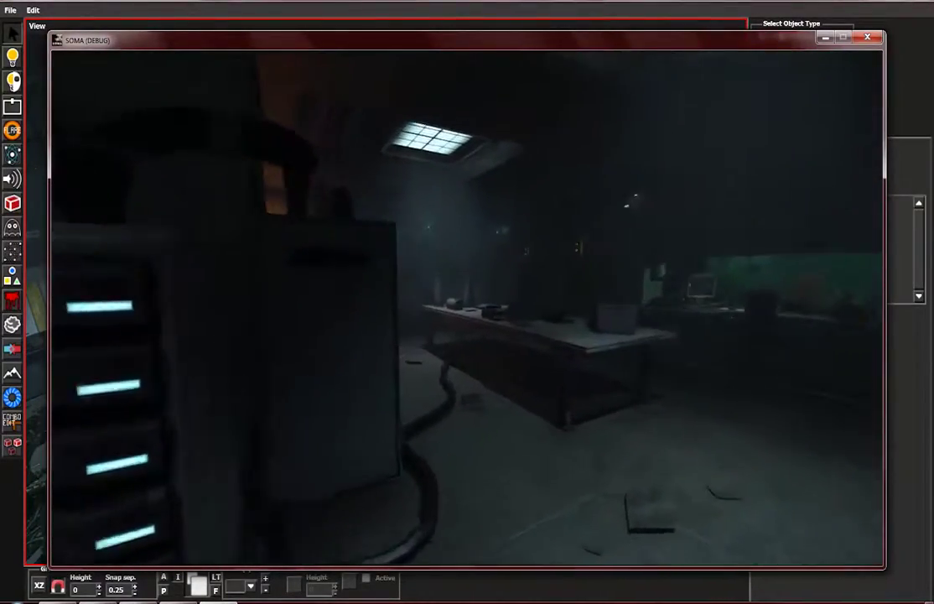
pyautogui.press('w')
pyautogui.press('s')
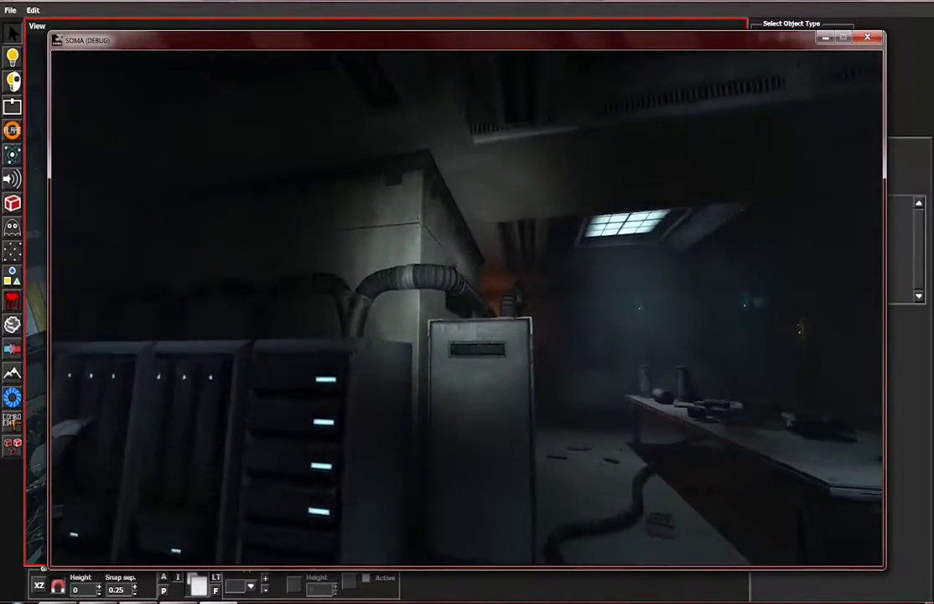
pyautogui.press('w')
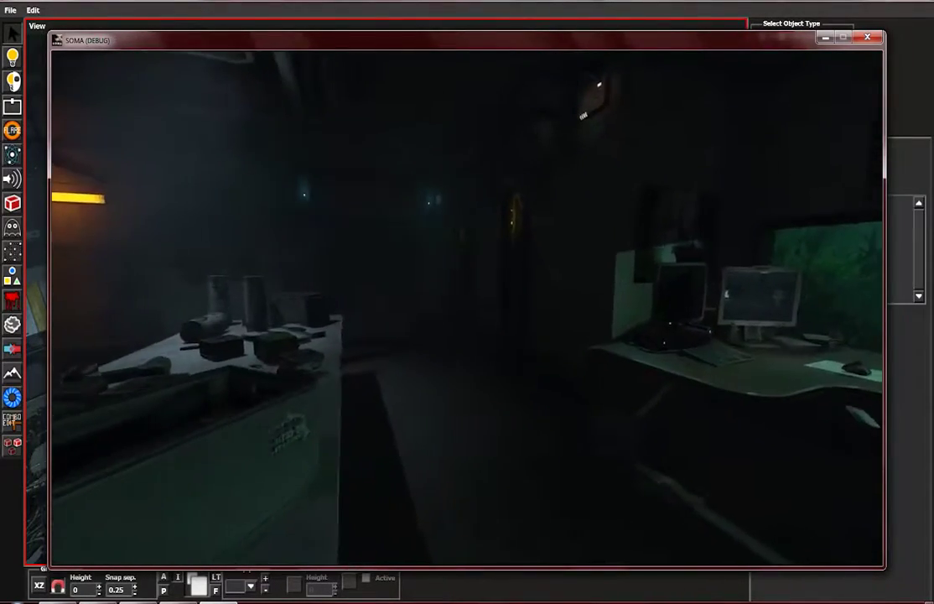
pyautogui.press('w')
pyautogui.press('w')
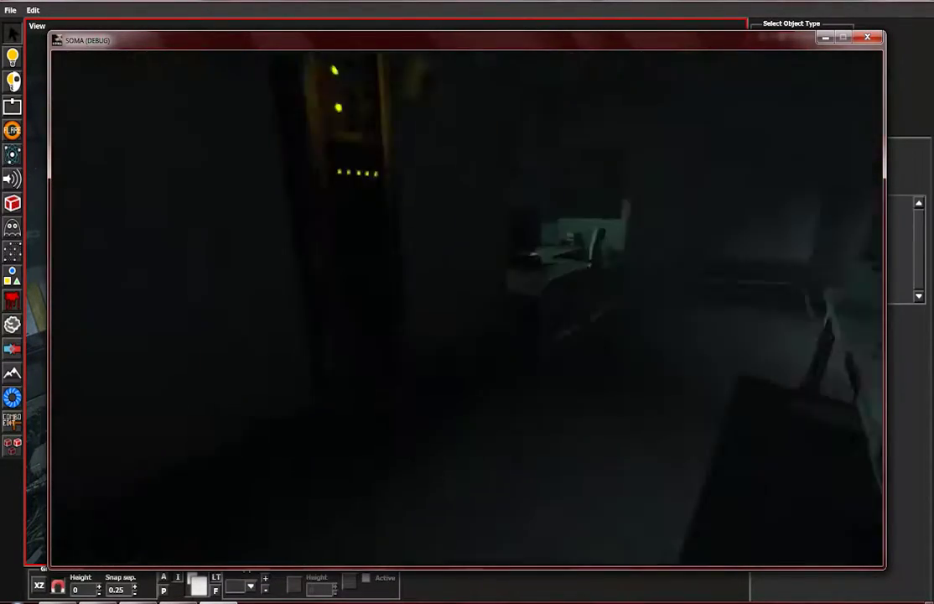
pyautogui.press('w')
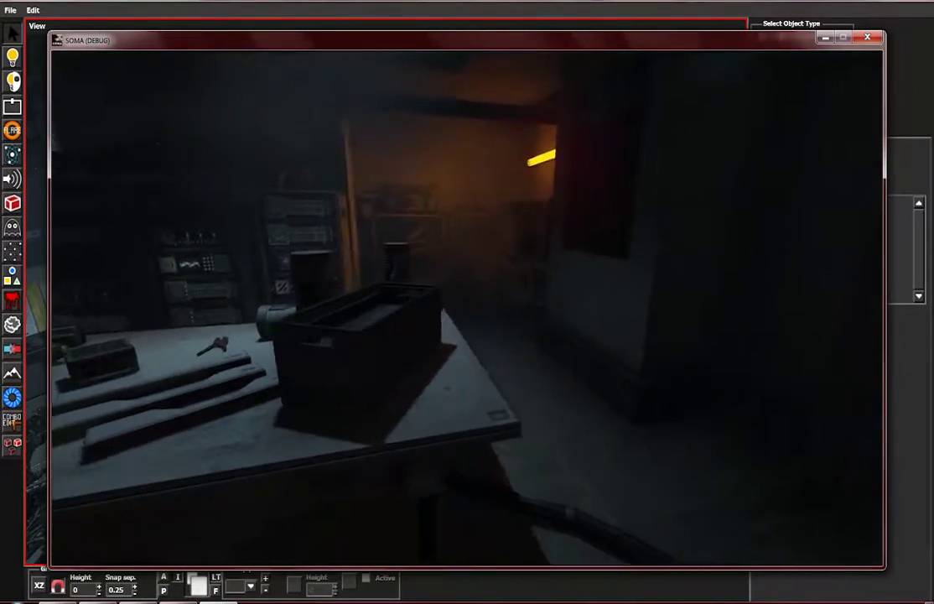
pyautogui.press('Escape')
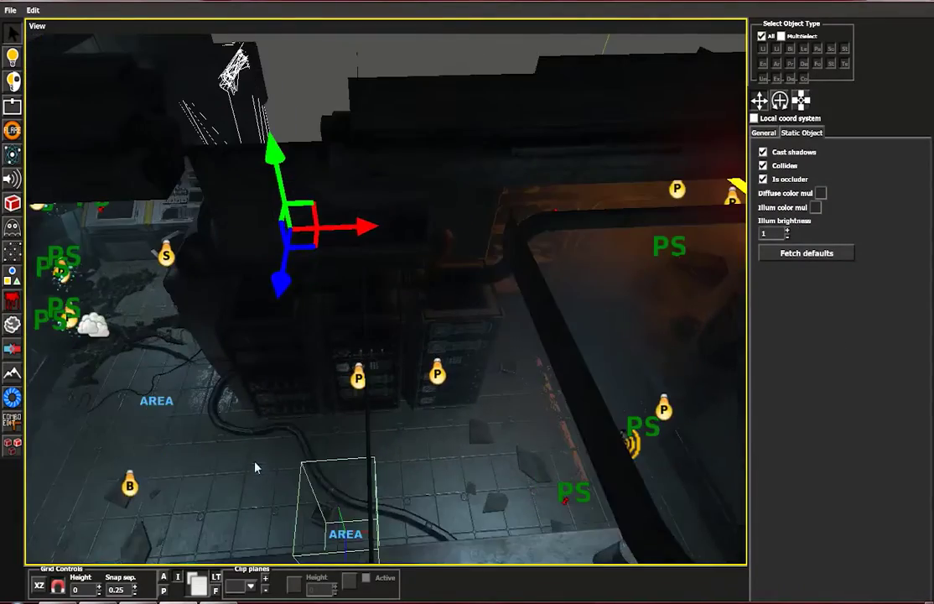
# - Create a particle system with stream_med_continuous.ps from the water particle folder for the dark ceiling near the skylight
pyautogui.moveTo(255, 467); pyautogui.dragTo(271, 339, button='middle')
pyautogui.moveTo(316, 362); pyautogui.dragTo(125, 205, button='middle')
pyautogui.click(183, 292)
pyautogui.moveTo(184, 292); pyautogui.dragTo(262, 142, button='middle')
pyautogui.moveTo(210, 317); pyautogui.dragTo(133, 408, button='middle')
pyautogui.scroll(2, 126, 390)
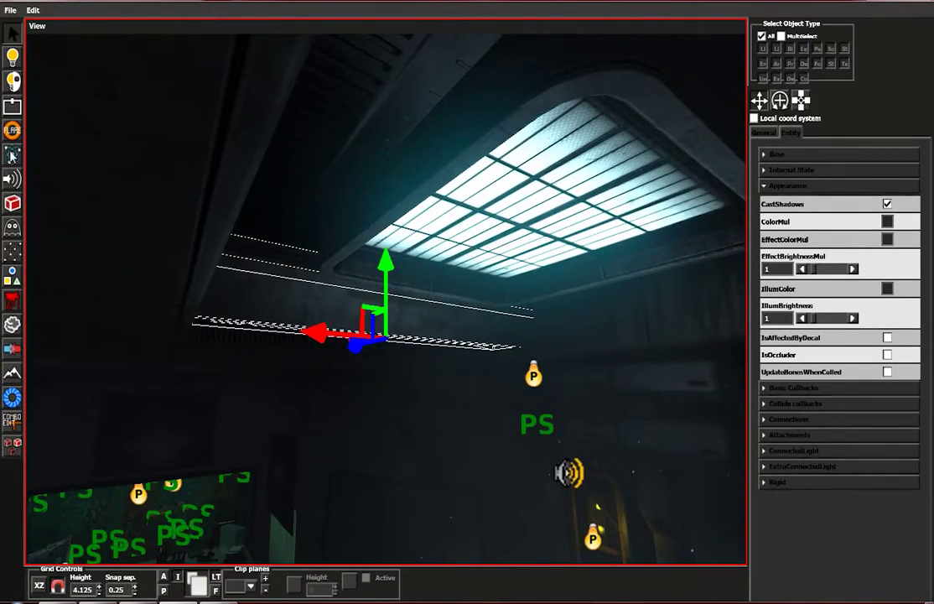
pyautogui.click(12, 155)
pyautogui.click(846, 78)
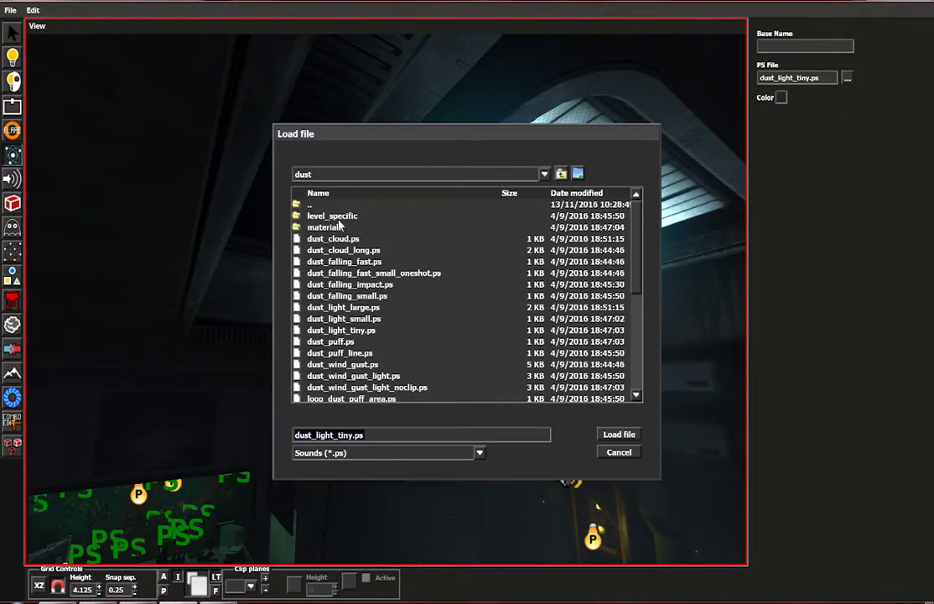
pyautogui.doubleClick(358, 207)
pyautogui.scroll(-1, 366, 304)
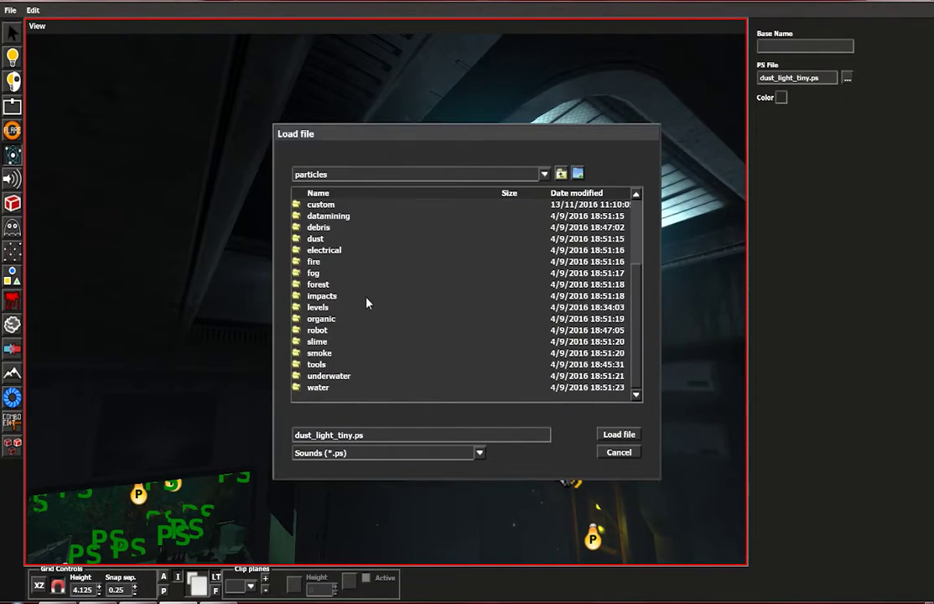
pyautogui.doubleClick(329, 390)
pyautogui.click(329, 389)
pyautogui.scroll(-3, 386, 329)
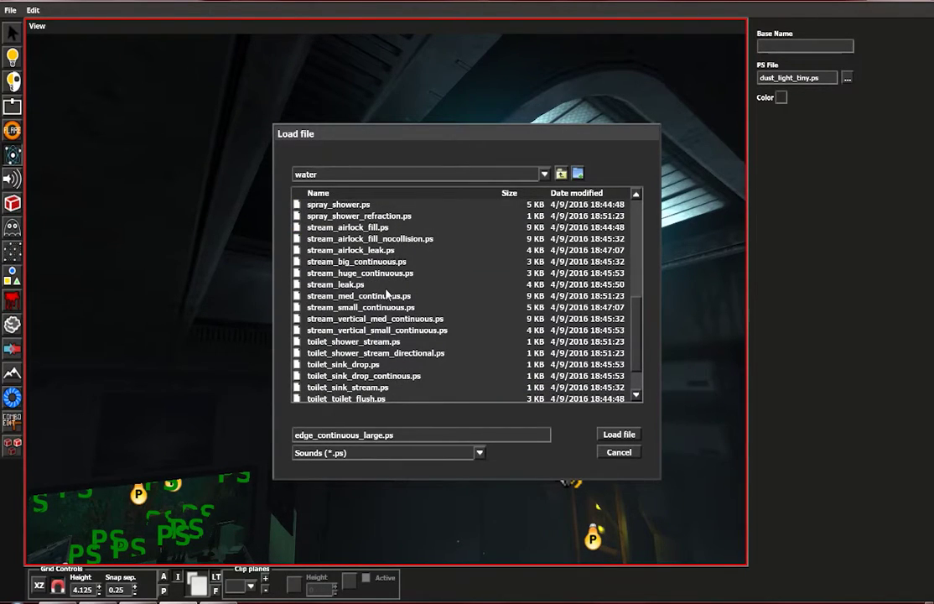
pyautogui.doubleClick(391, 299)
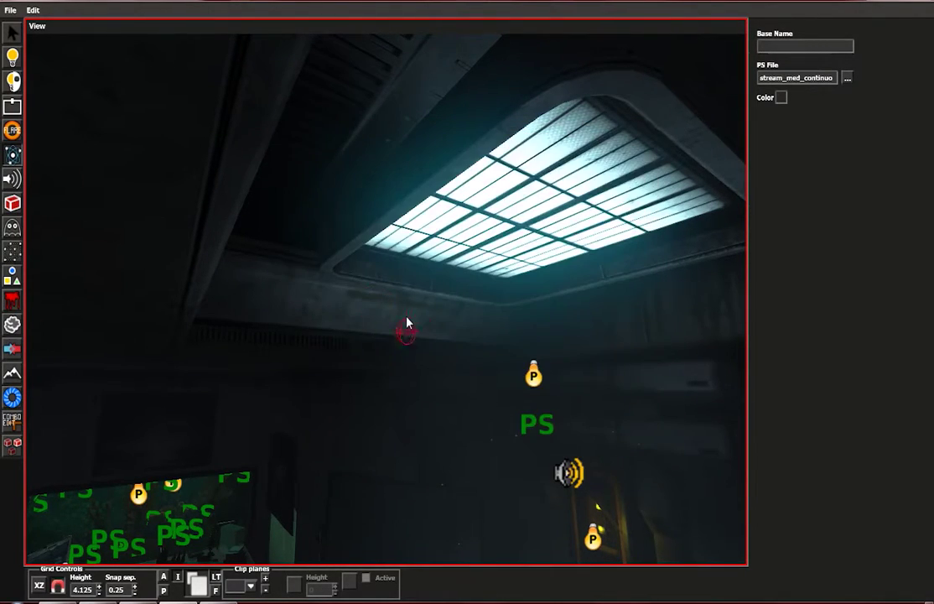
# - Try stream_leak.ps as the particle file for the ceiling leak
pyautogui.moveTo(407, 328); pyautogui.dragTo(446, 361, button='middle')
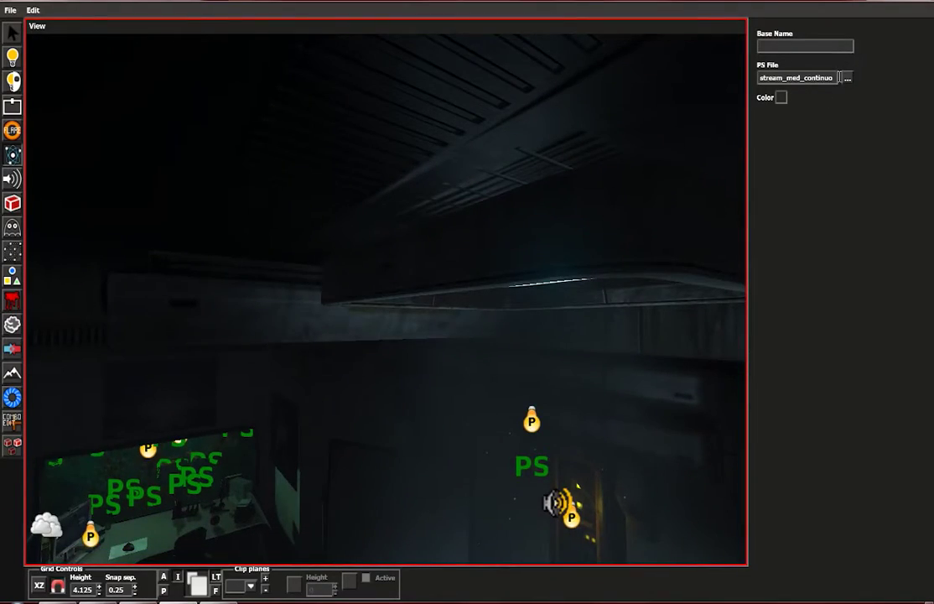
pyautogui.click(847, 77)
pyautogui.scroll(2, 436, 335)
pyautogui.doubleClick(398, 284)
pyautogui.moveTo(404, 338); pyautogui.dragTo(401, 472, button='middle')
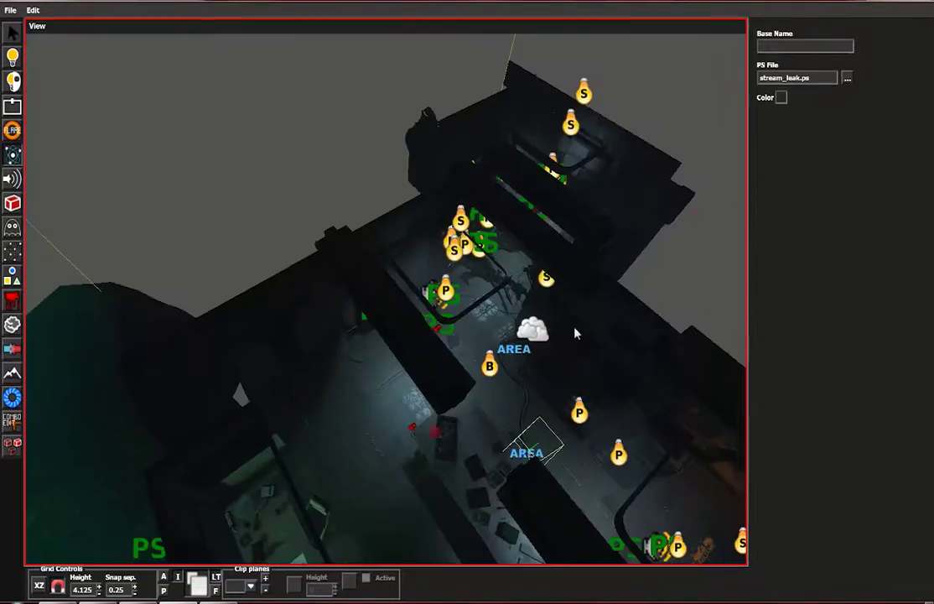
# - Try two other water particle files for the ceiling leak
pyautogui.click(846, 77)
pyautogui.scroll(-7, 407, 323)
pyautogui.doubleClick(407, 322)
pyautogui.click(847, 77)
pyautogui.scroll(-10, 357, 280)
pyautogui.doubleClick(394, 261)
# - Choose a water stream particle file for a thin vertical leak falling from the ceiling near the whiteboard
pyautogui.click(13, 32)
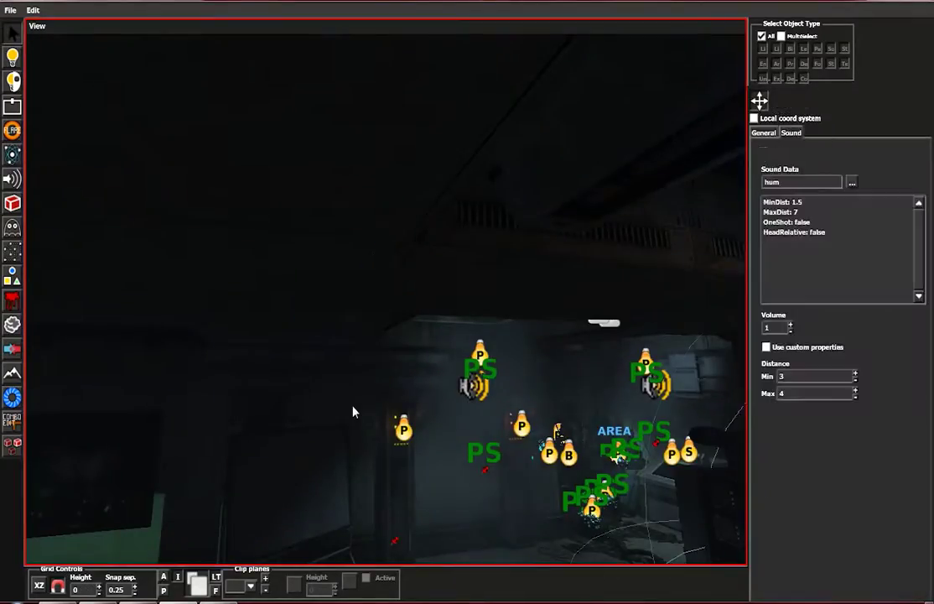
pyautogui.click(12, 155)
pyautogui.moveTo(352, 412); pyautogui.dragTo(369, 469, button='middle')
pyautogui.click(847, 77)
pyautogui.scroll(-10, 394, 251)
pyautogui.click(394, 240)
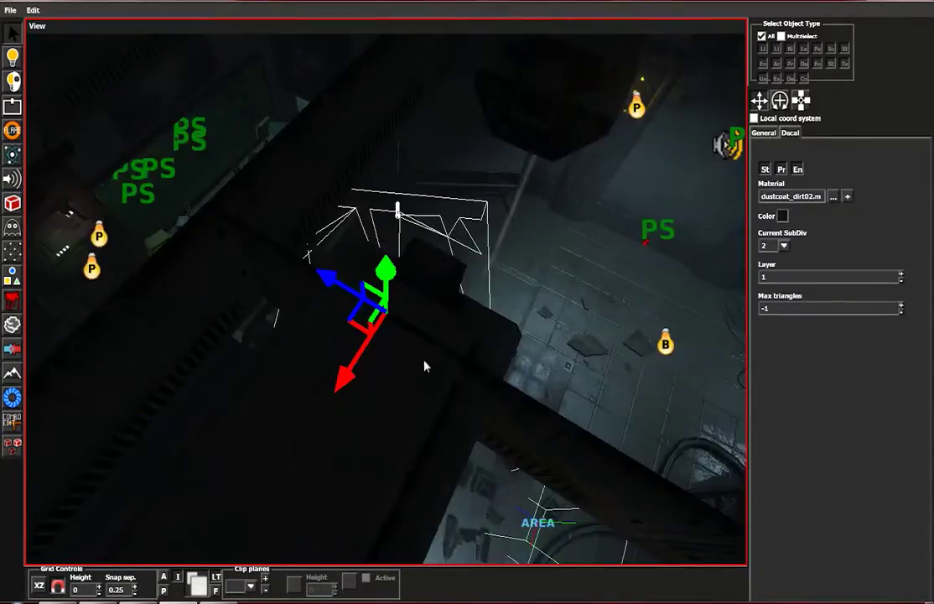
pyautogui.moveTo(423, 365); pyautogui.dragTo(271, 313, button='middle')
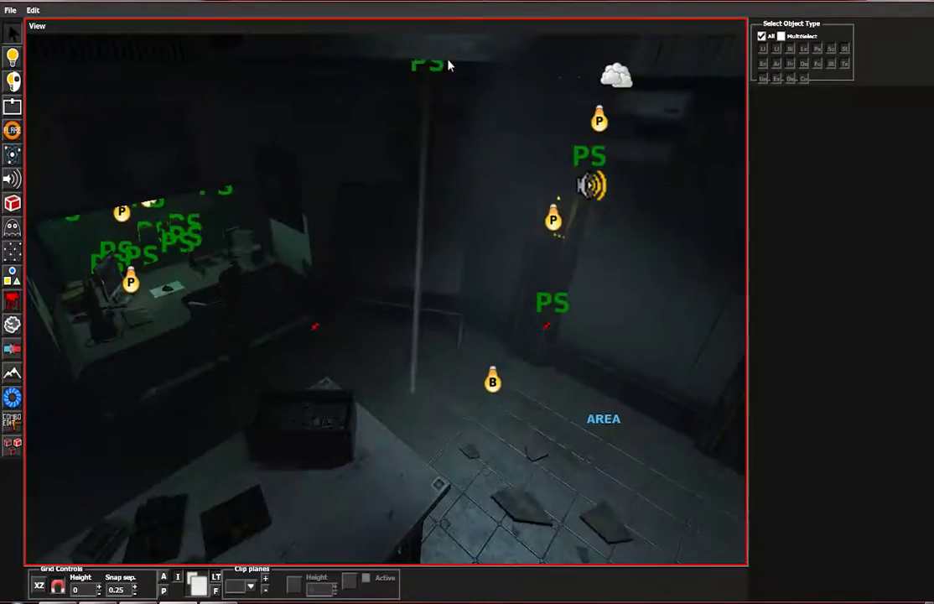
pyautogui.click(428, 63)
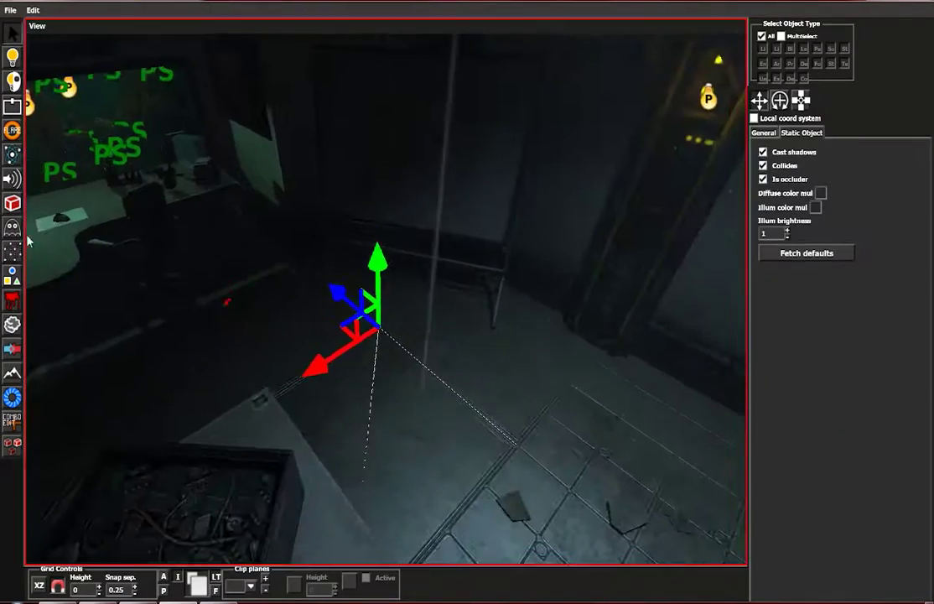
# - Place a decal with the puddles_large.mat material on the floor under the leak
pyautogui.click(12, 300)
pyautogui.click(827, 58)
pyautogui.doubleClick(224, 304)
pyautogui.click(479, 334)
pyautogui.click(651, 464)
pyautogui.click(407, 395)
# - Select the puddle decal, scale it up and reposition it on the floor beneath the water stream
pyautogui.click(11, 33)
pyautogui.click(410, 422)
pyautogui.click(801, 101)
pyautogui.moveTo(407, 395); pyautogui.dragTo(724, 225)
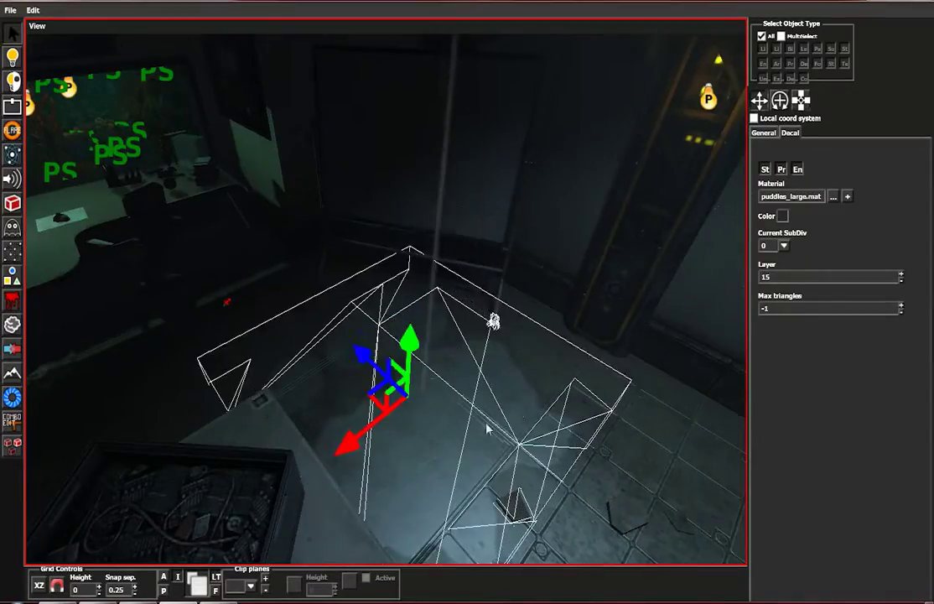
pyautogui.click(759, 100)
pyautogui.scroll(3, 403, 469)
pyautogui.moveTo(394, 444); pyautogui.dragTo(362, 389)
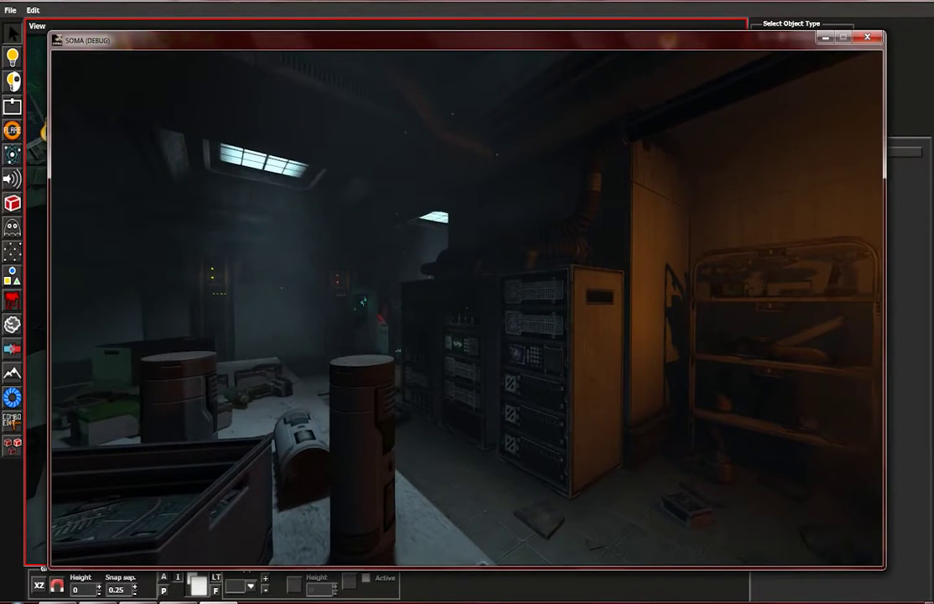
# - Switch to the SOMA debug game, walk to the leak to inspect its stream and puddle, and return to the level editor
pyautogui.press('s')
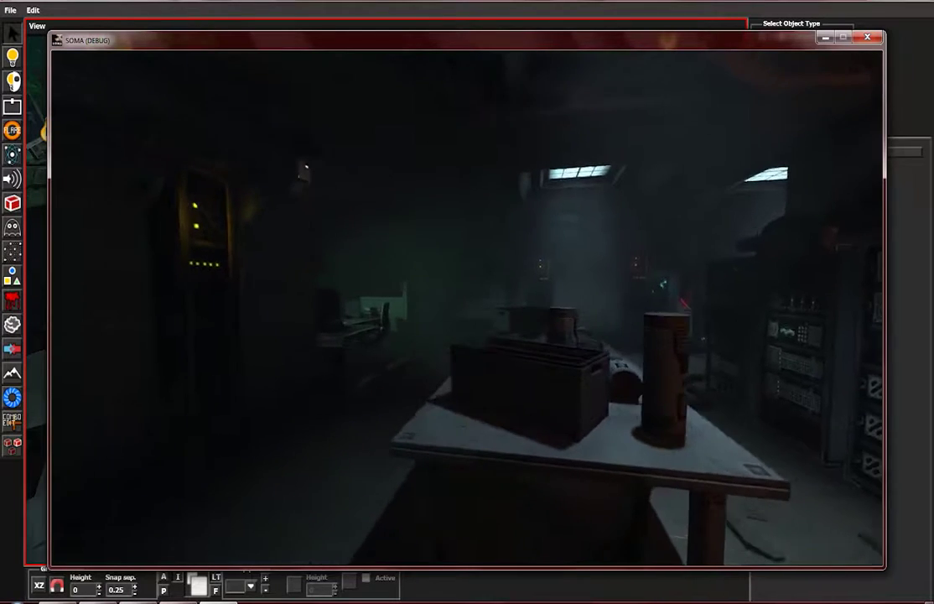
pyautogui.press('w')
pyautogui.press('a')
pyautogui.press('s')
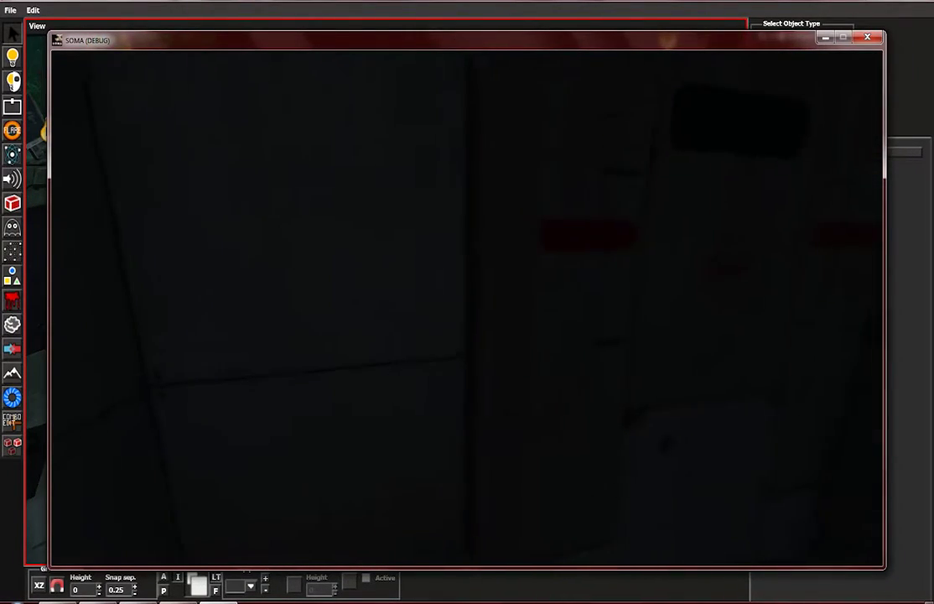
pyautogui.press('w')
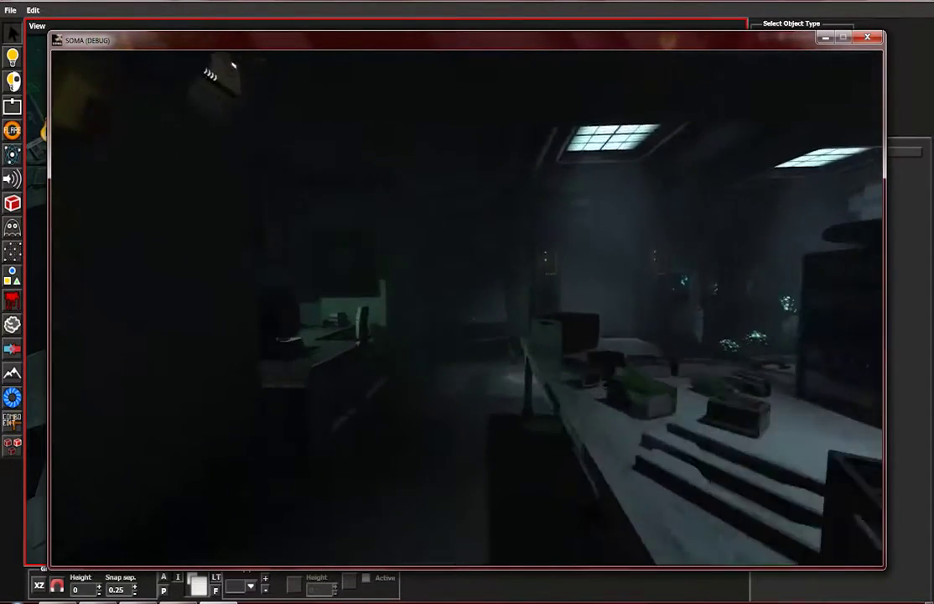
pyautogui.press('w')
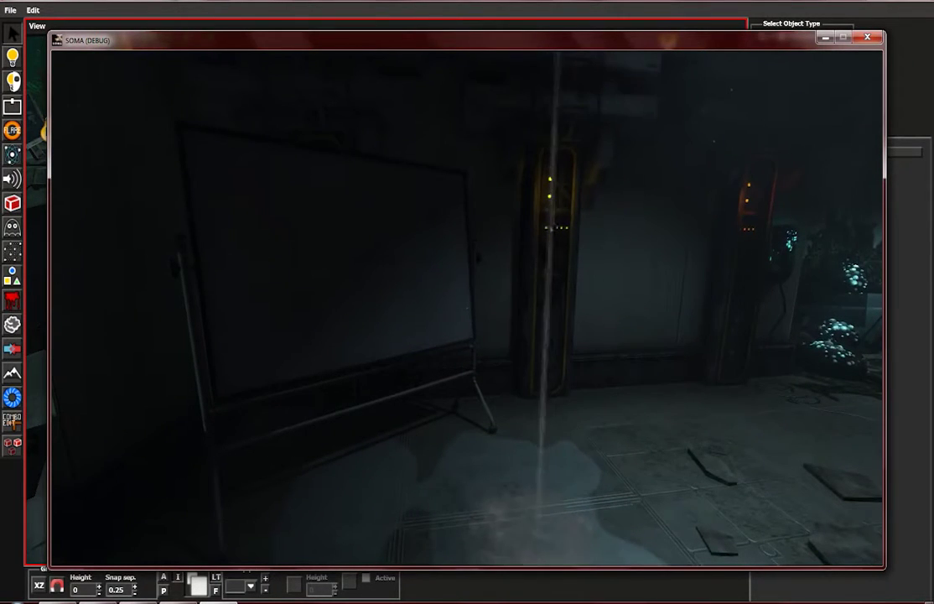
pyautogui.press('w')
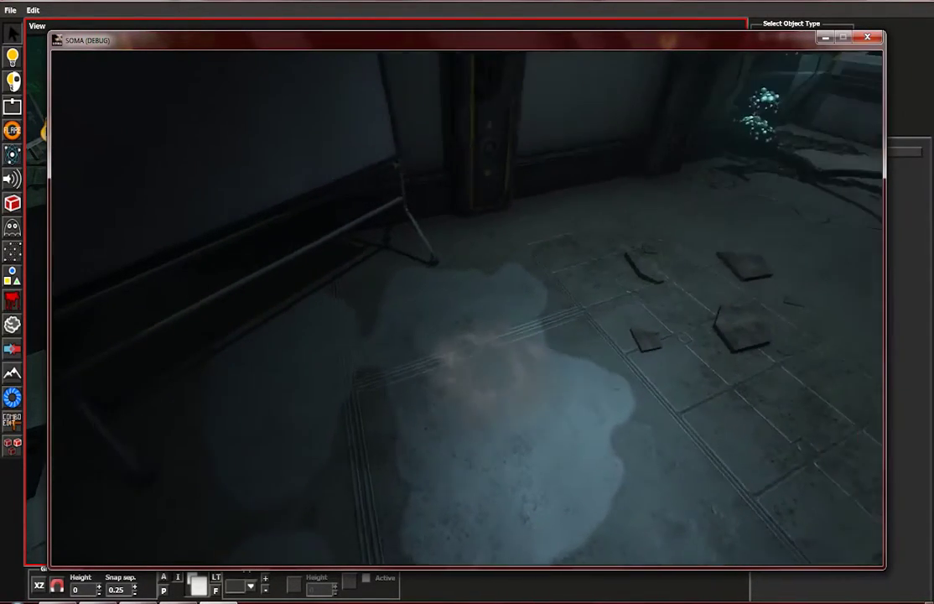
pyautogui.press('s')
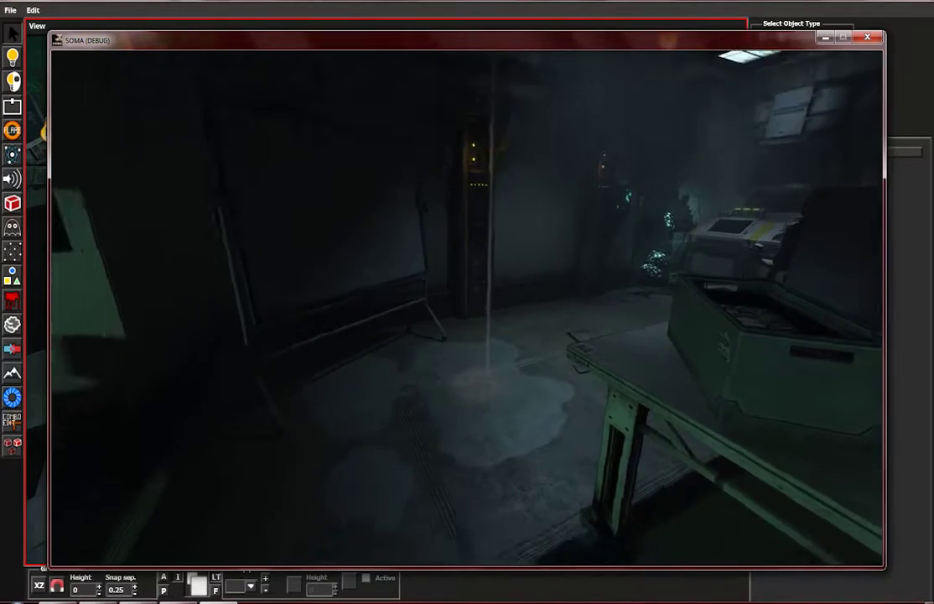
pyautogui.press('Escape')
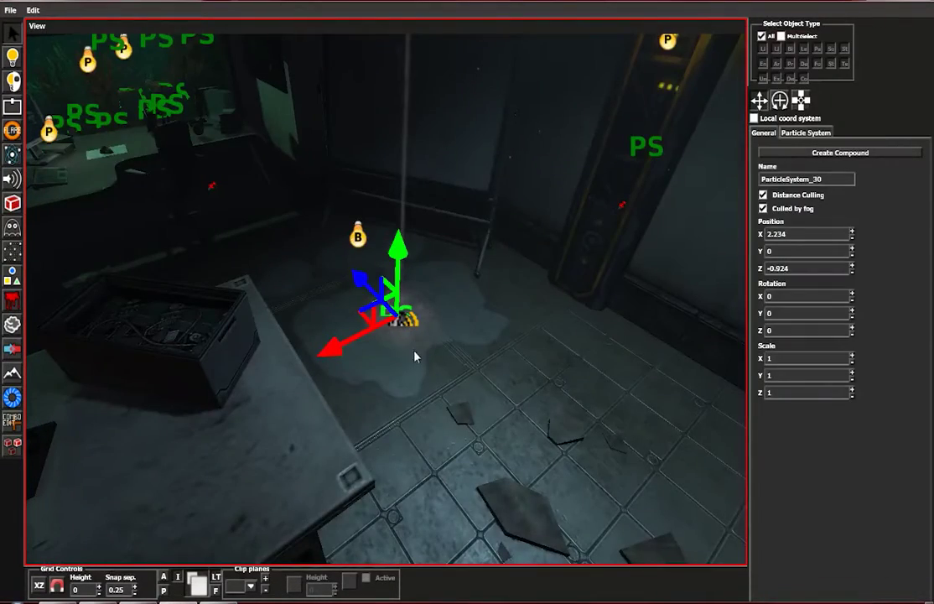
# - Examine the floor decals around the puddle and their material and layer settings
pyautogui.click(413, 353)
pyautogui.scroll(4, 434, 334)
pyautogui.scroll(-1, 469, 289)
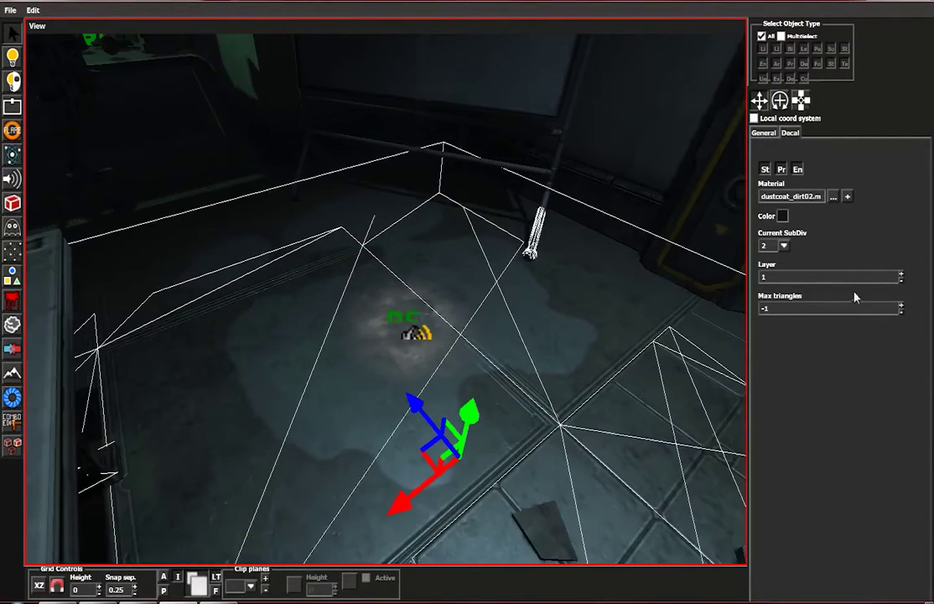
pyautogui.click(537, 291)
pyautogui.moveTo(317, 231); pyautogui.dragTo(334, 267)
pyautogui.scroll(1, 386, 335)
pyautogui.click(379, 391)
pyautogui.click(379, 391)
pyautogui.scroll(-3, 334, 267)
# - Add a decal with the puddle_splatter material over the puddle under the leak
pyautogui.click(11, 300)
pyautogui.click(825, 57)
pyautogui.click(426, 369)
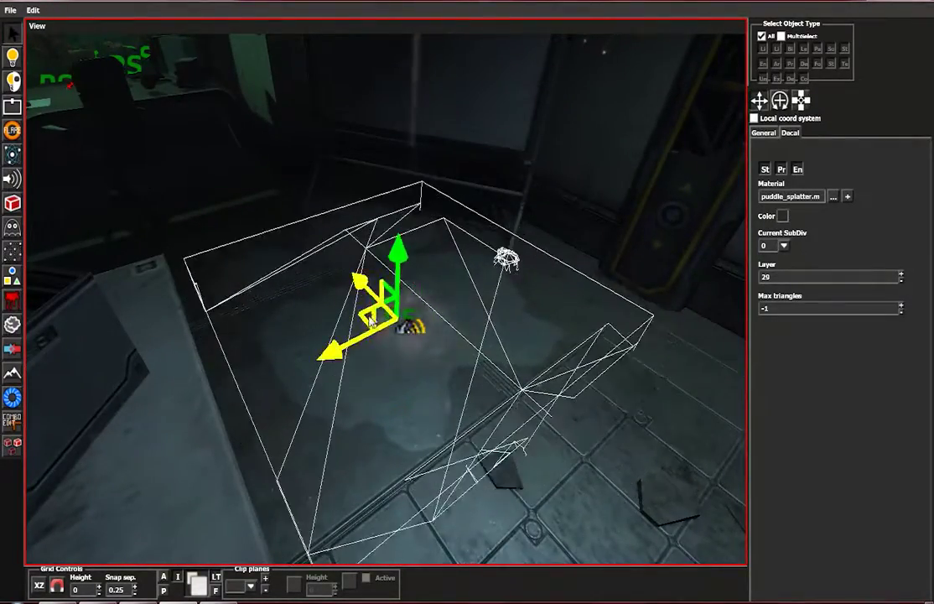
# - Raise the splash particle system on the puddle to a Y position of 0.028
pyautogui.click(592, 309)
pyautogui.scroll(2, 400, 343)
pyautogui.keyDown('alt'); pyautogui.moveTo(396, 325); pyautogui.dragTo(410, 365); pyautogui.keyUp('alt')
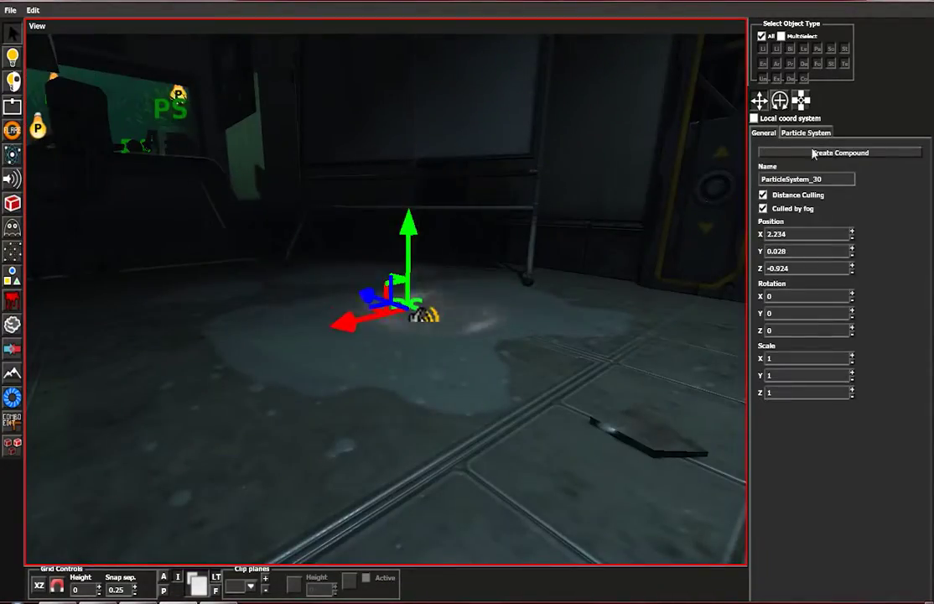
pyautogui.click(785, 202)
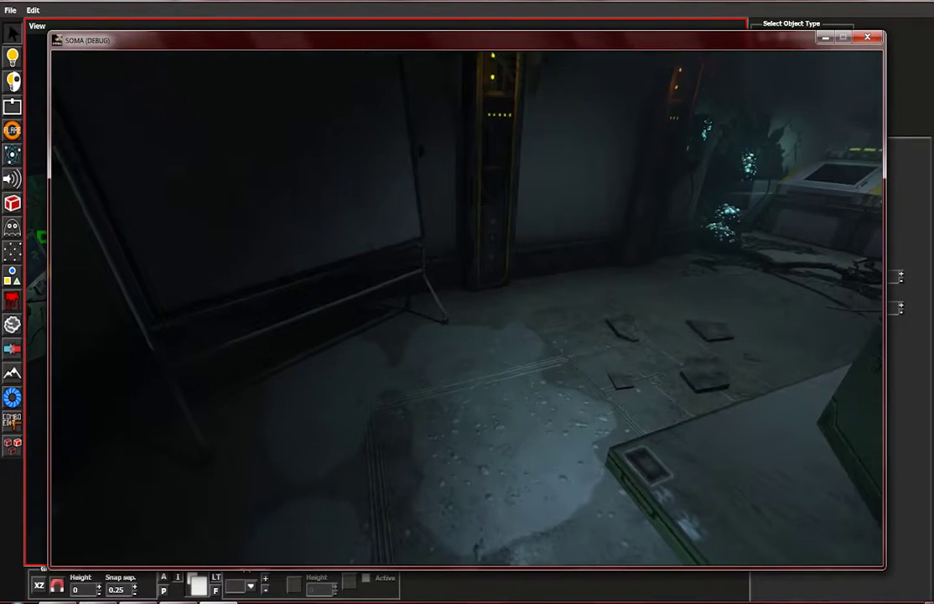
# - Switch to the SOMA debug game and walk around the lab to check the leak's stream, splash and splattered puddle from several spots
pyautogui.press('s')
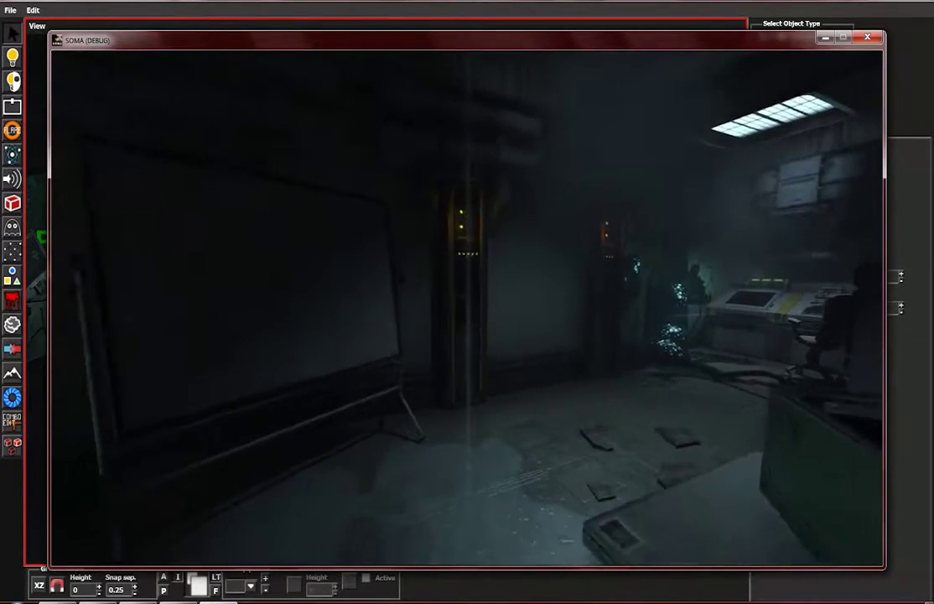
pyautogui.press('s')
pyautogui.press('w')
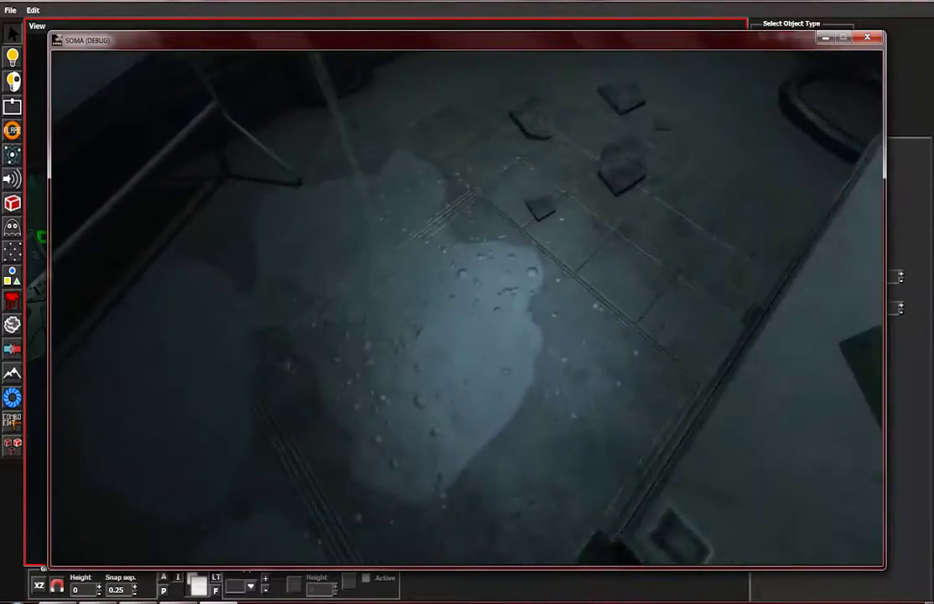
pyautogui.press('w')
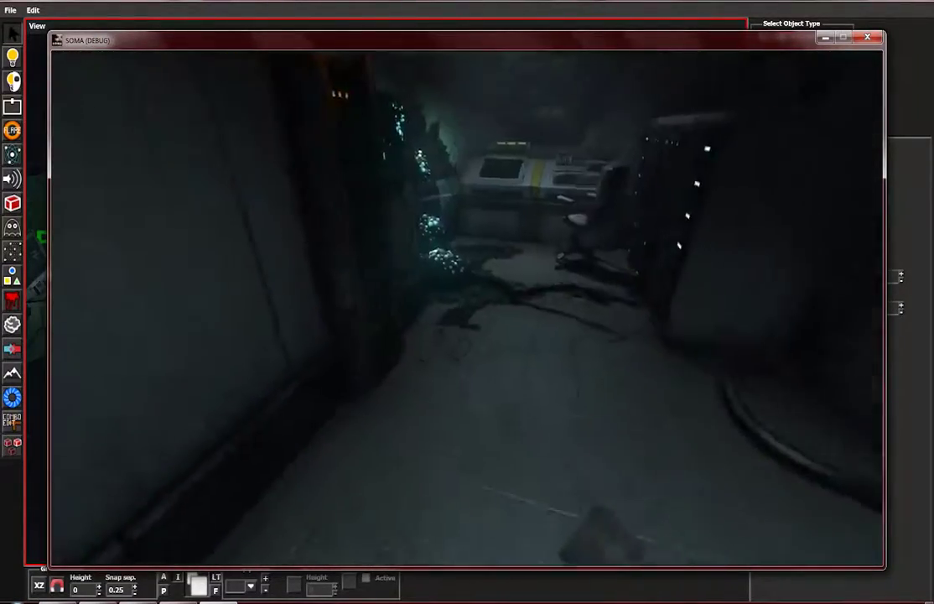
pyautogui.press('s')
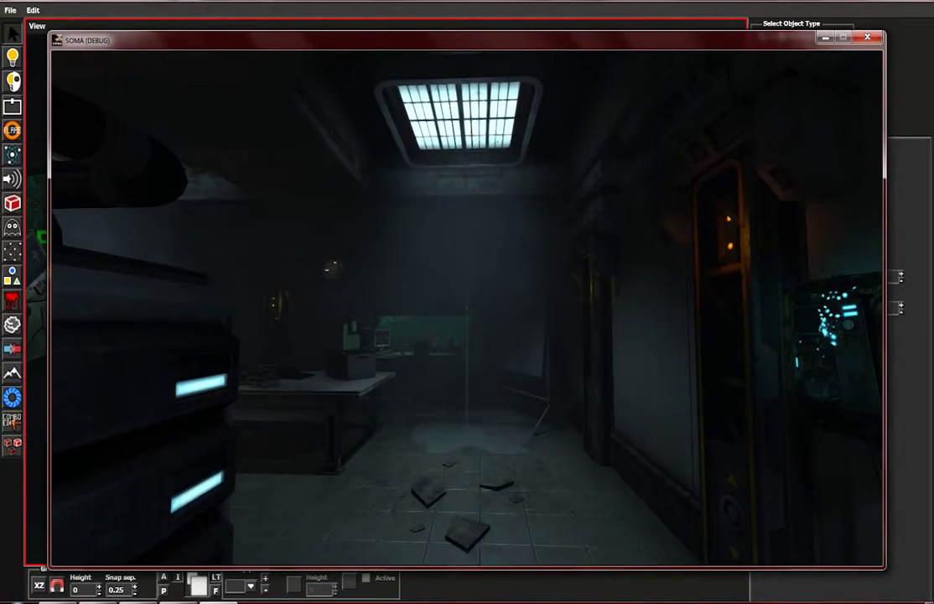
pyautogui.press('w')
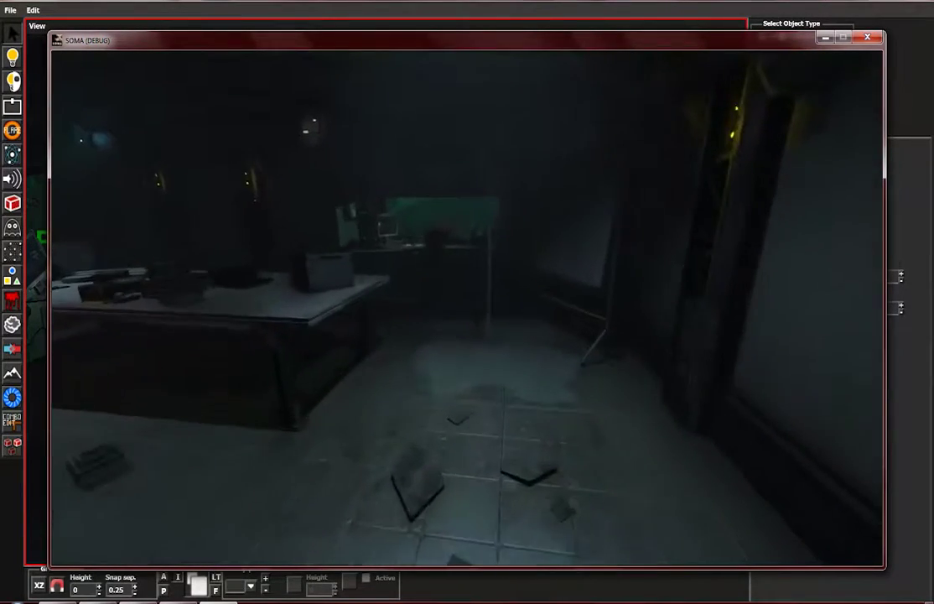
pyautogui.press('w')
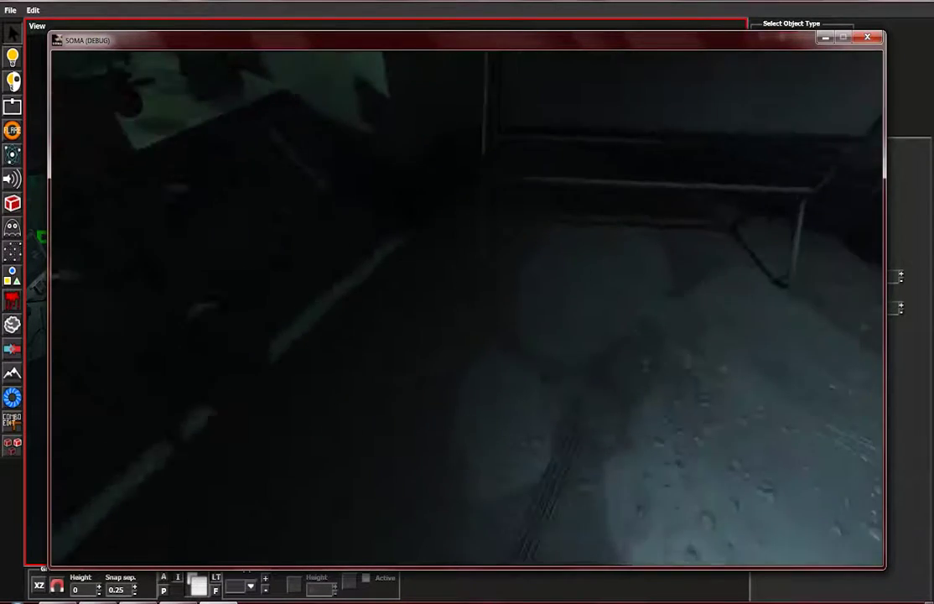
pyautogui.press('w')
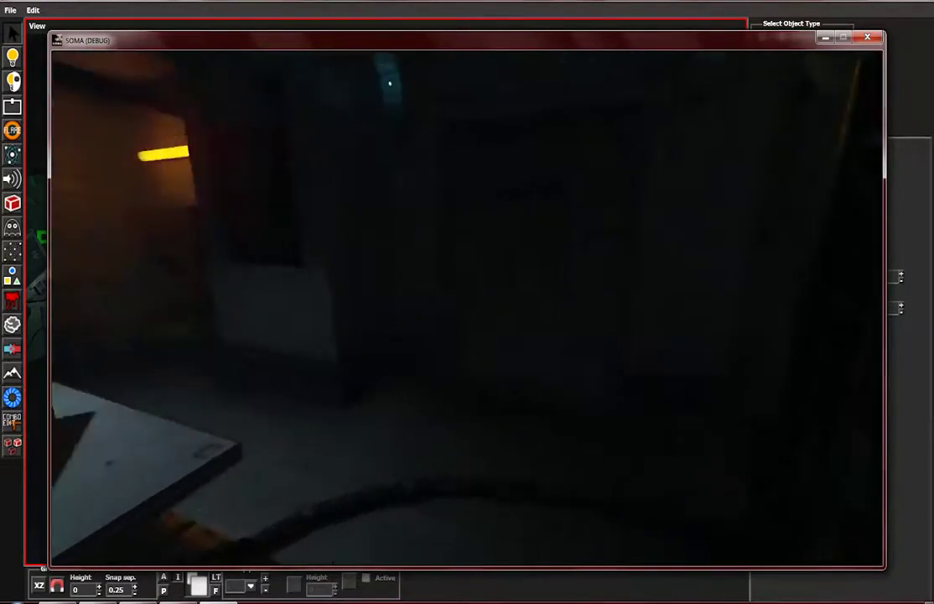
pyautogui.press('s')
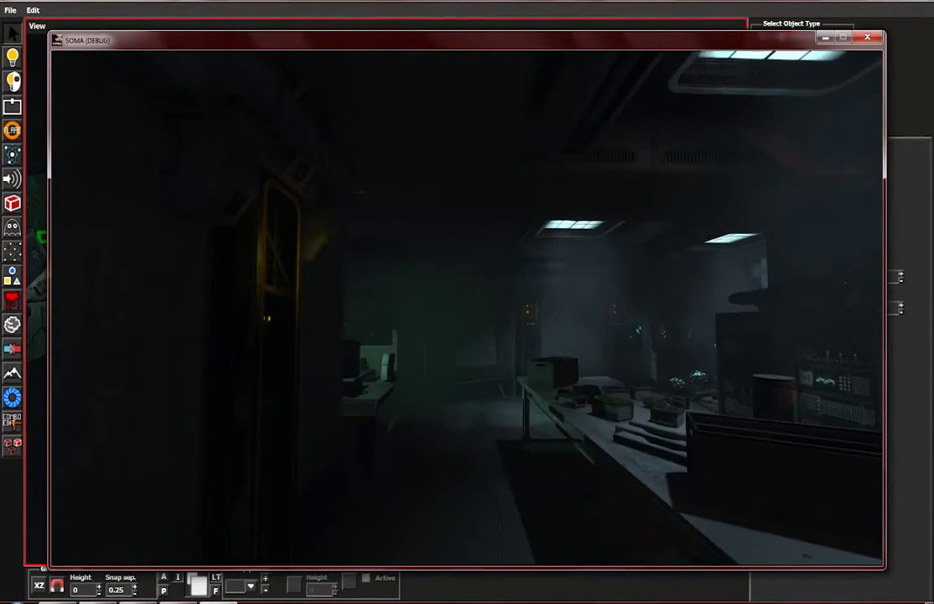
pyautogui.press('s')
pyautogui.press('d')
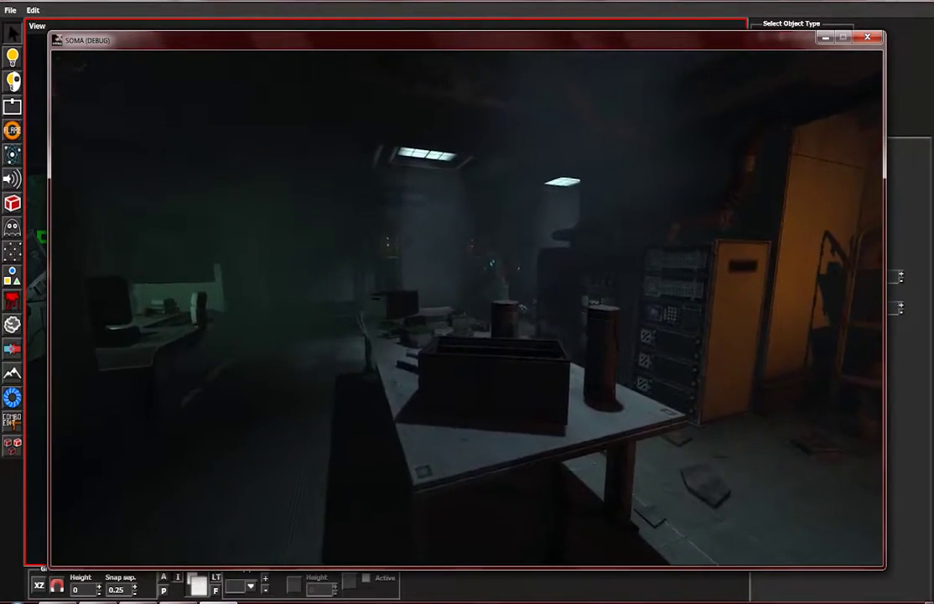
pyautogui.press('w')
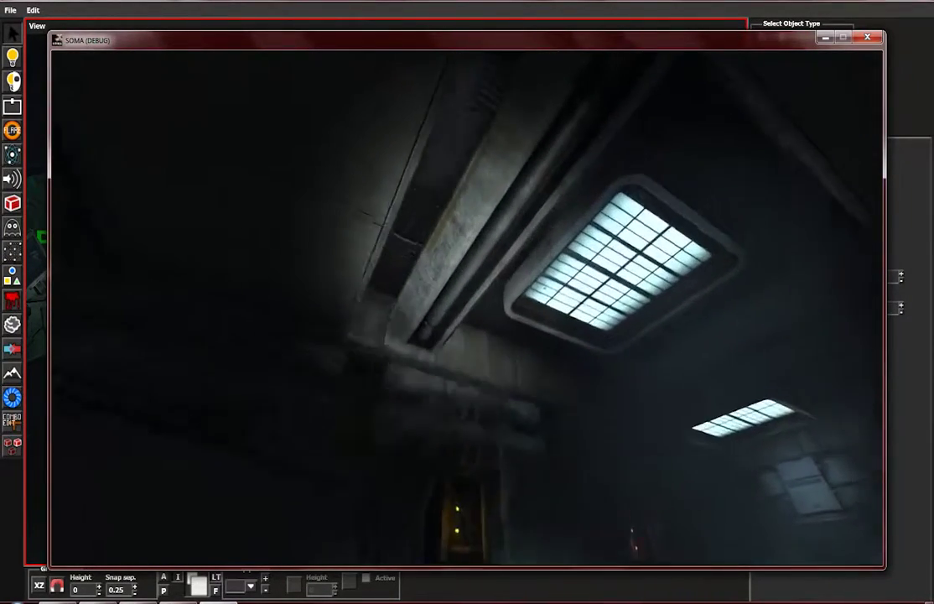
pyautogui.press('w')
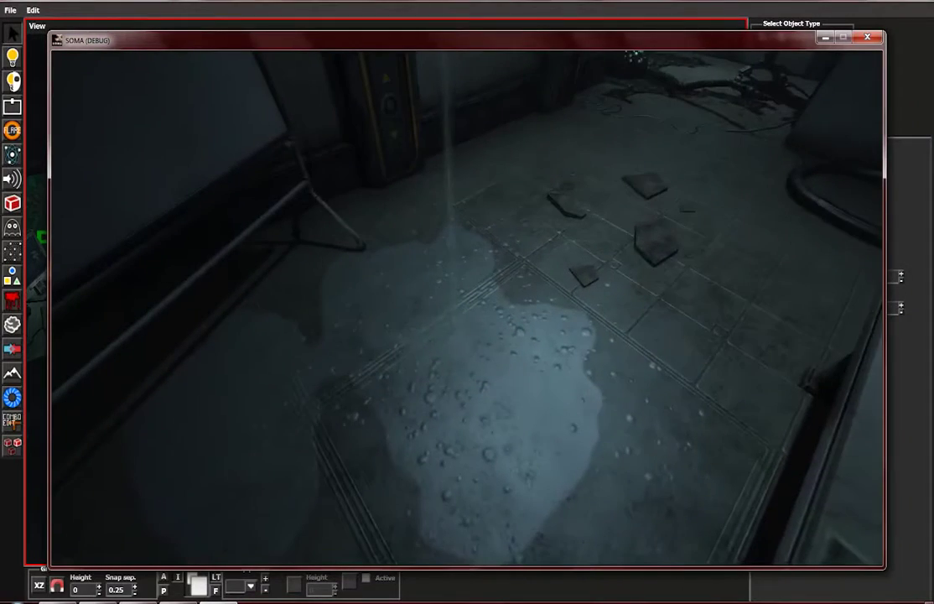
# - Walk away from the puddle across the lab to test the leak from a distance, and return to the level editor
pyautogui.press('w')
pyautogui.press('w')
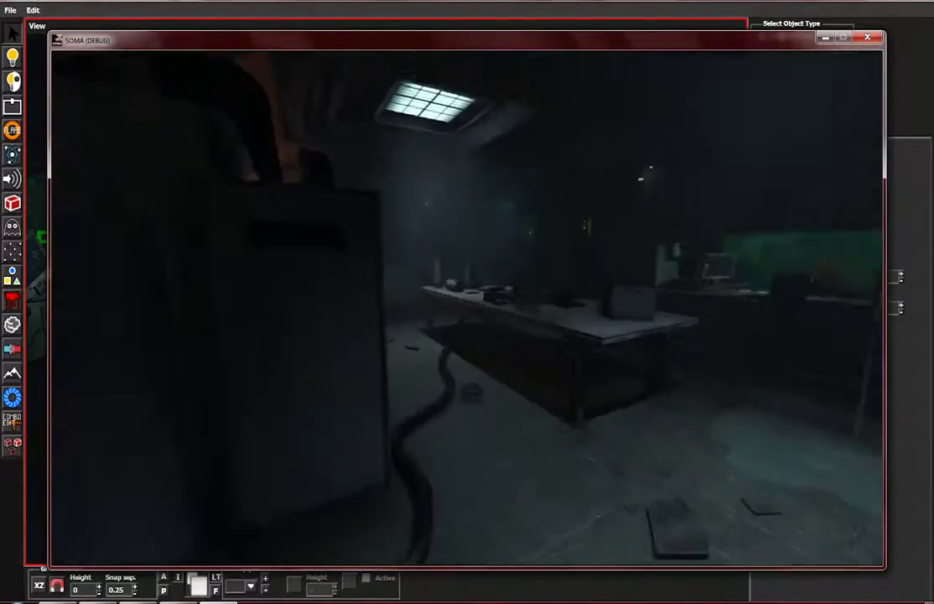
pyautogui.press('Escape')
pyautogui.hotkey('alt', 'Tab')
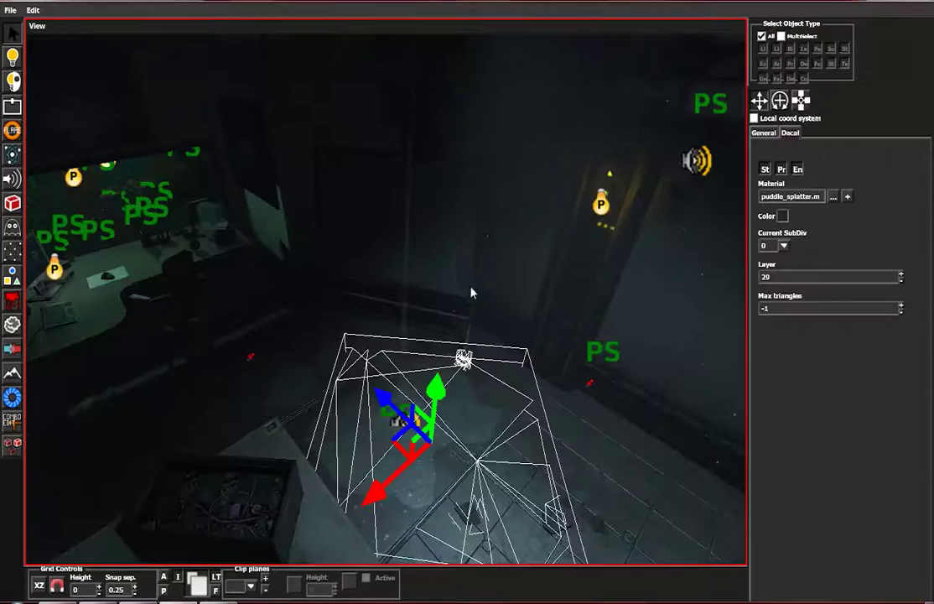
# - Set the minimum distance of the waterspraying sound at the puddle to 2.5
pyautogui.click(409, 429)
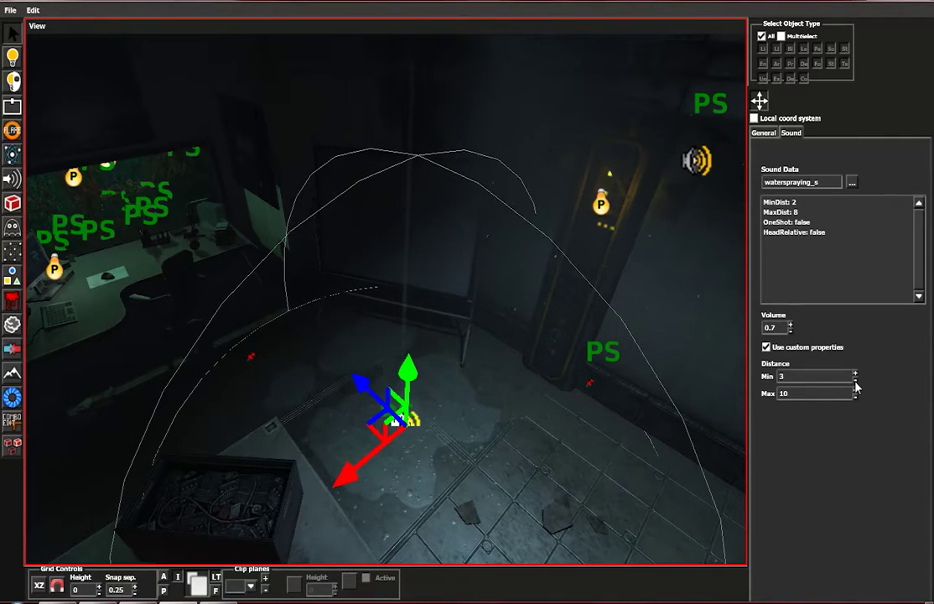
pyautogui.moveTo(445, 388); pyautogui.dragTo(431, 366, button='middle')
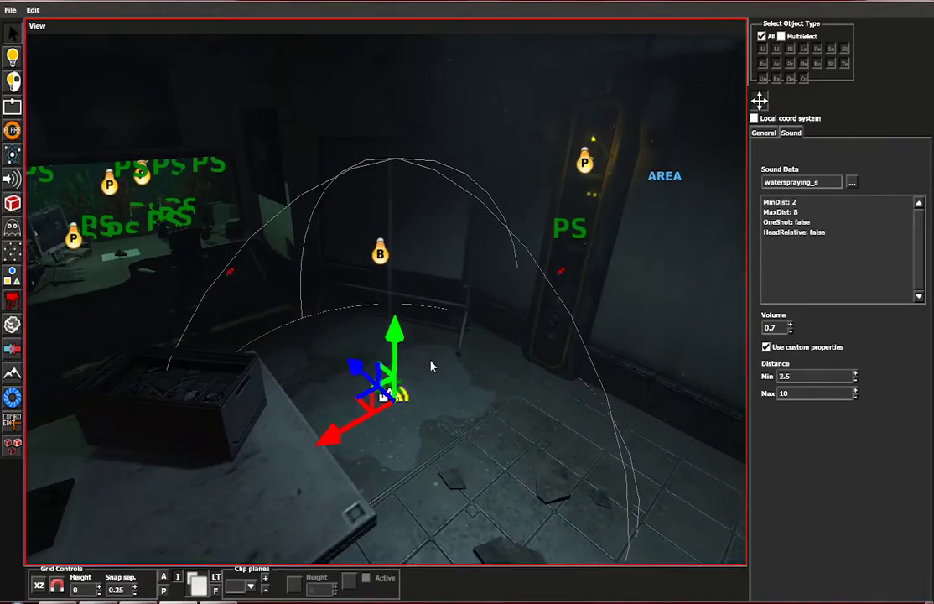
pyautogui.click(554, 432)
pyautogui.click(553, 439)
# - Switch to the SOMA debug game and walk from the lab table up to the leak and its puddle to test them again
pyautogui.hotkey('alt', 'Tab')
pyautogui.press('Escape')
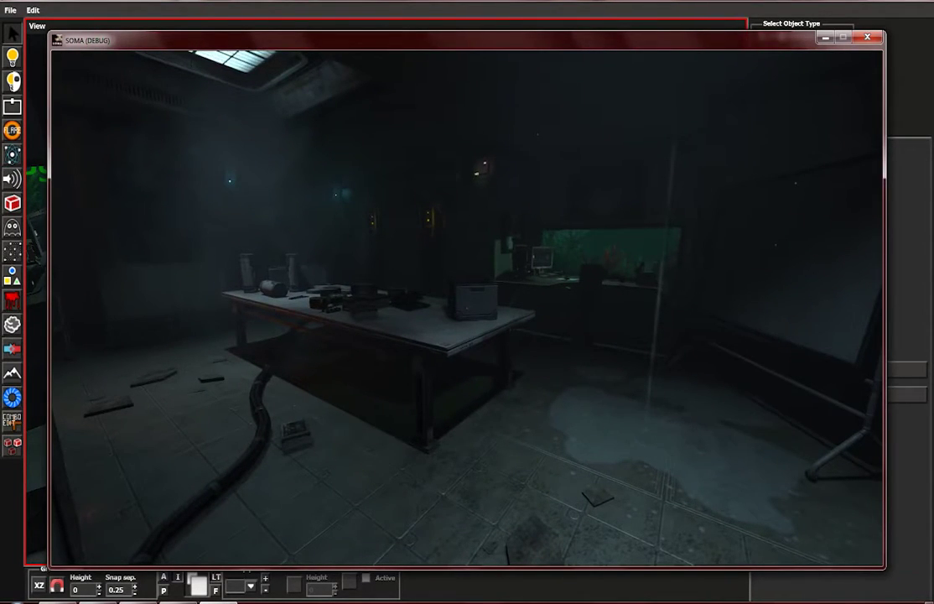
pyautogui.press('w')
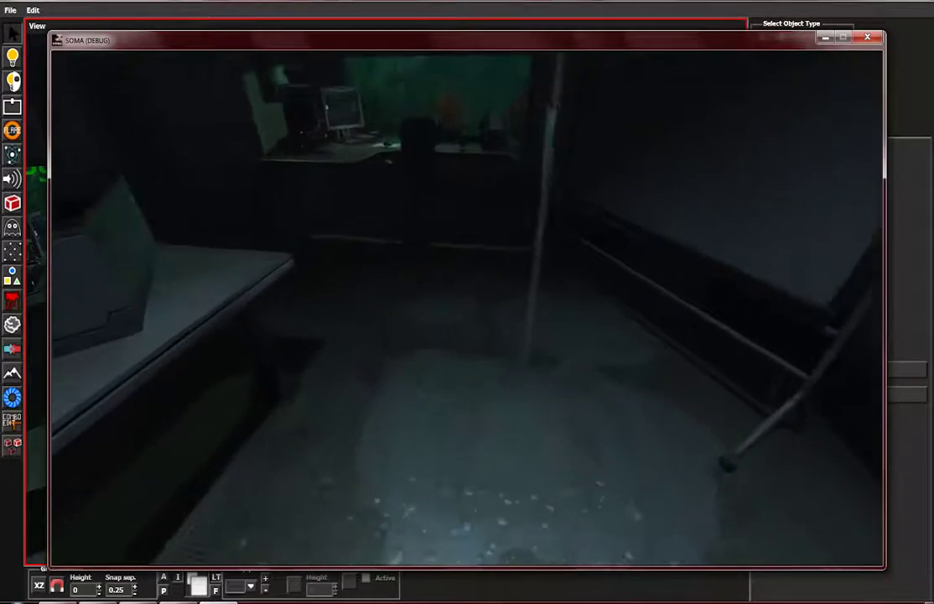